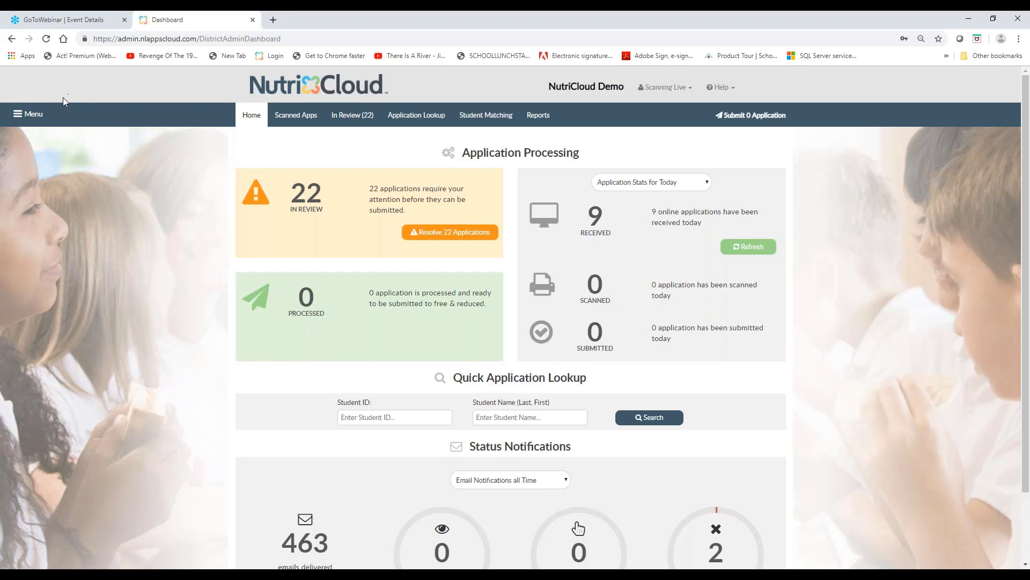
# Open User Management, view the edit form of the user with the Auditor role, and return to the user list
pyautogui.click(28, 114)
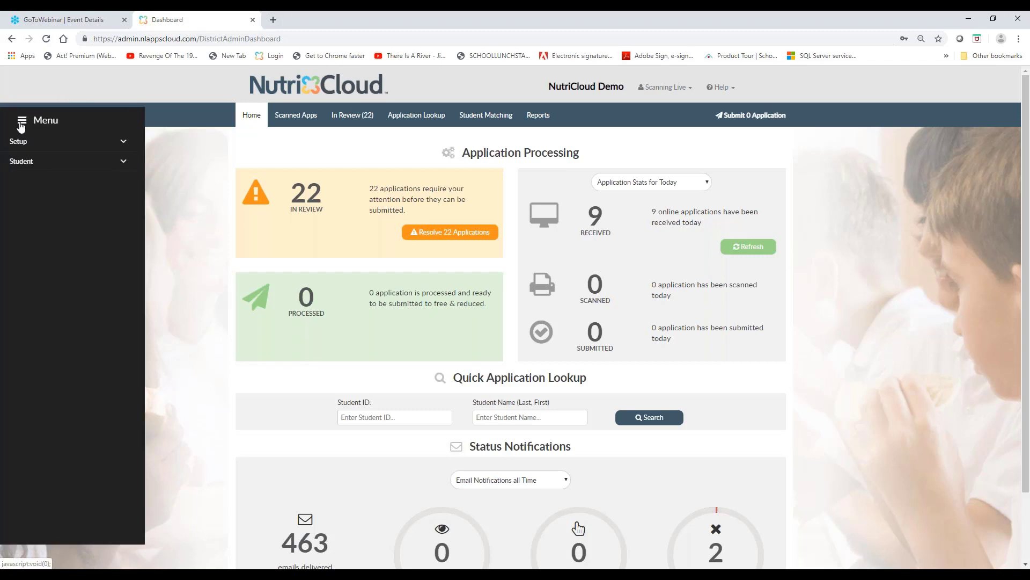
pyautogui.click(19, 141)
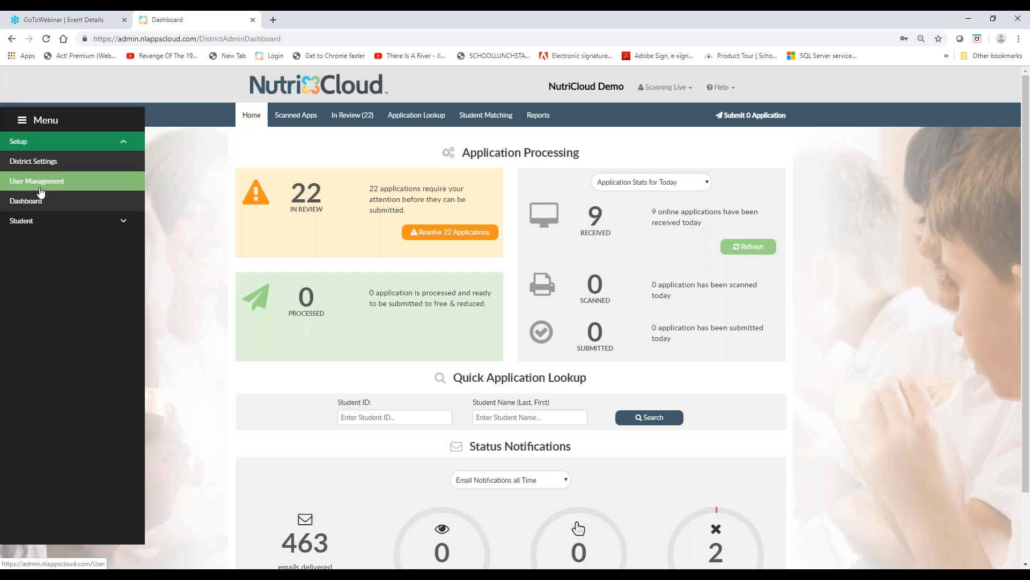
pyautogui.click(44, 183)
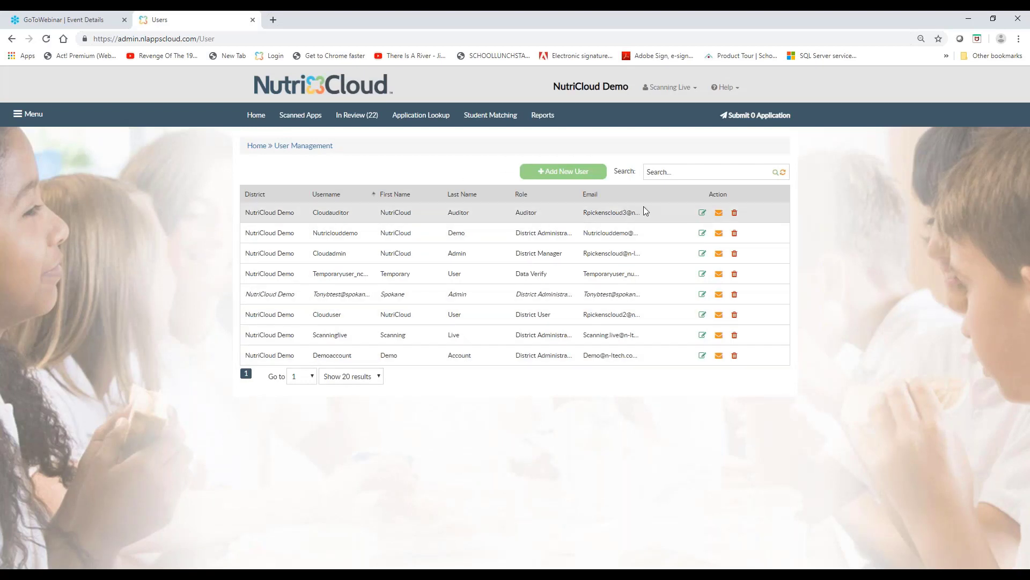
pyautogui.click(702, 213)
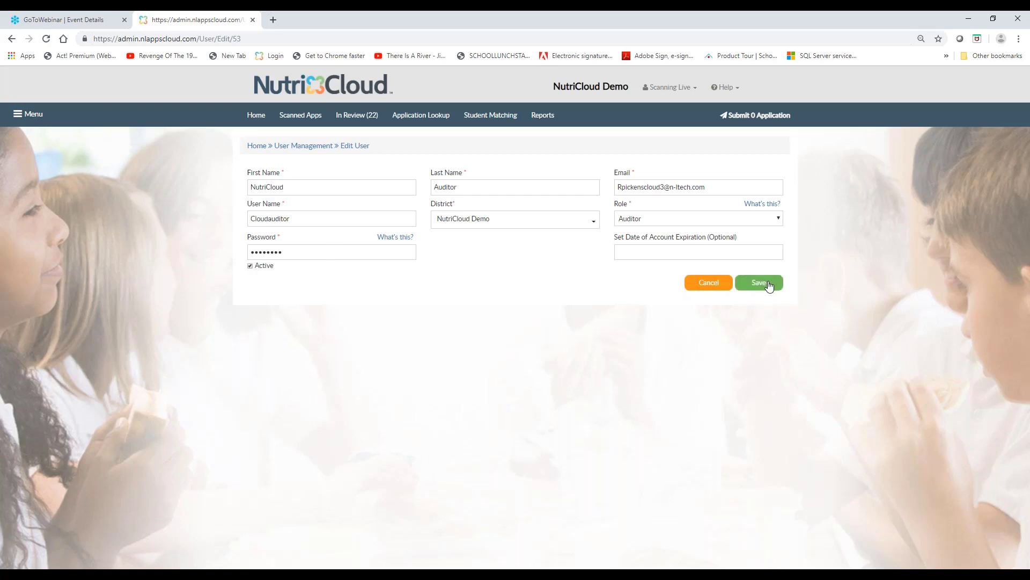
pyautogui.click(298, 151)
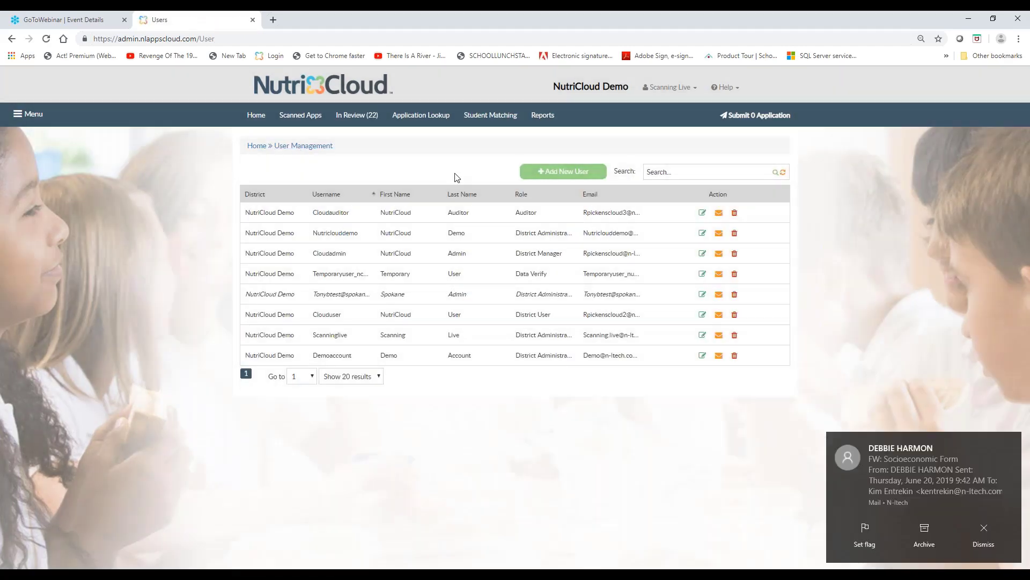
# Dismiss the mail notification and resend the new user email to the District Manager account
pyautogui.click(977, 535)
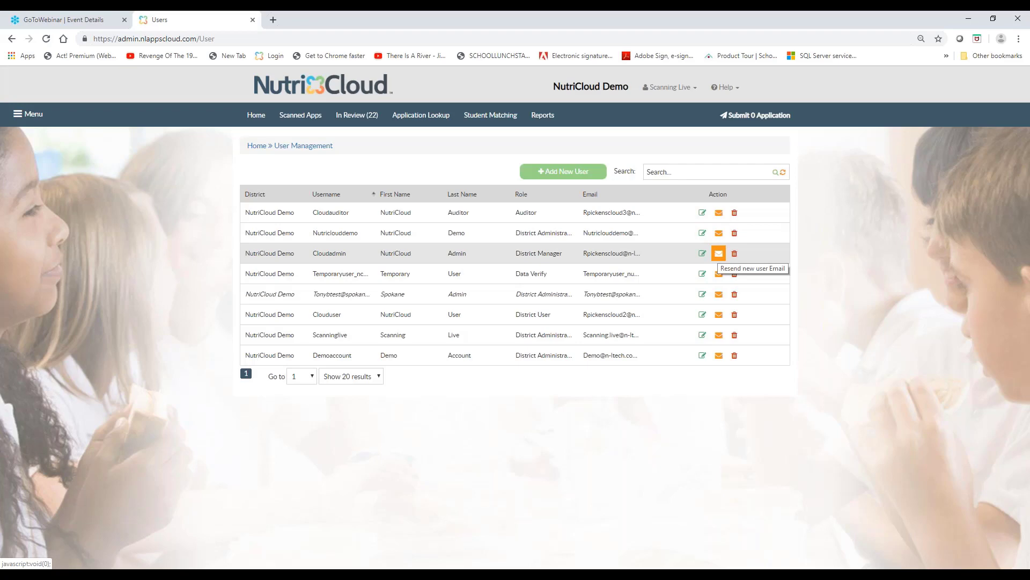
pyautogui.click(719, 253)
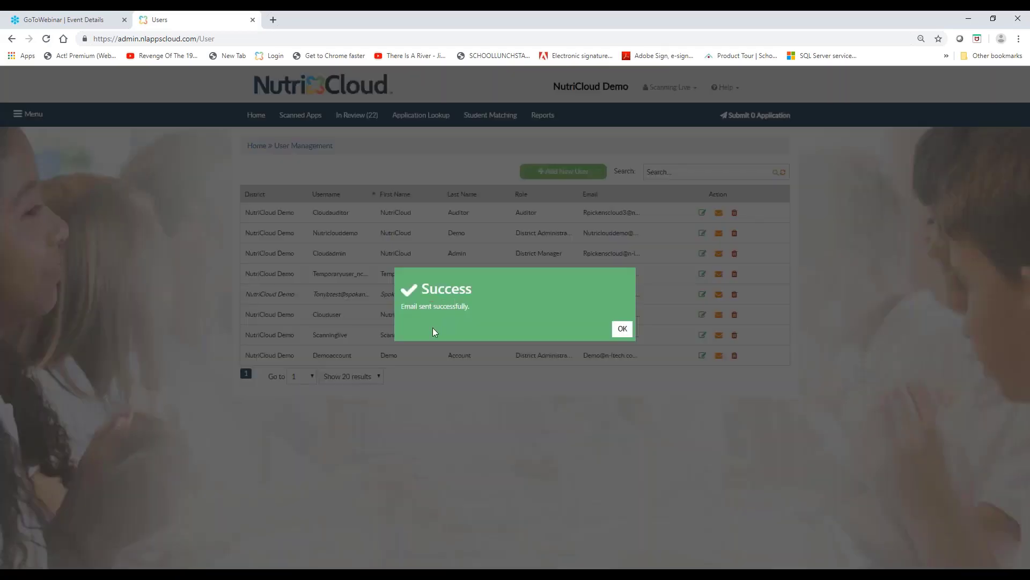
pyautogui.click(621, 330)
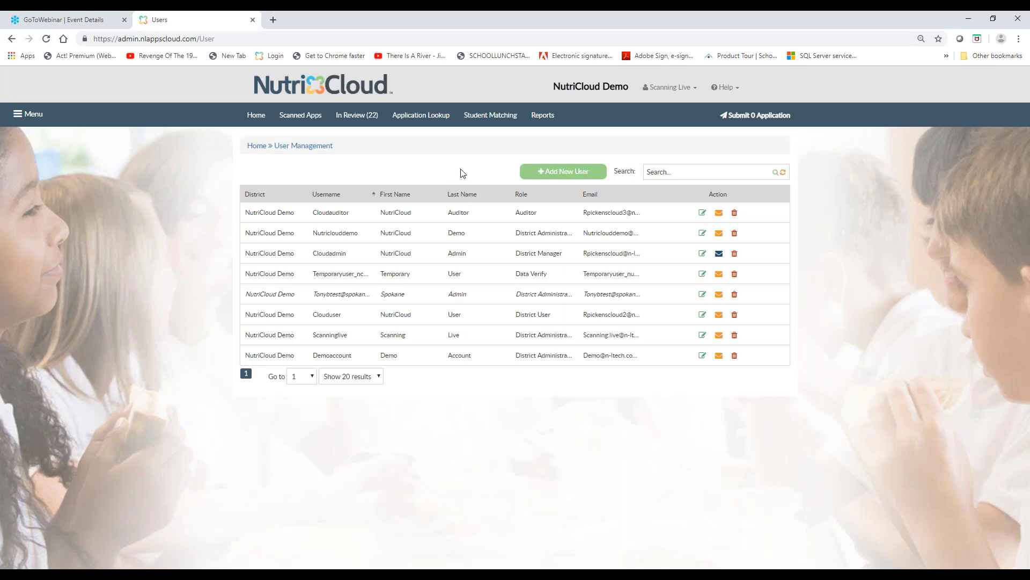
# Return to the home dashboard and examine the Application Processing figures for in review, processed, received, scanned and submitted applications
pyautogui.click(258, 118)
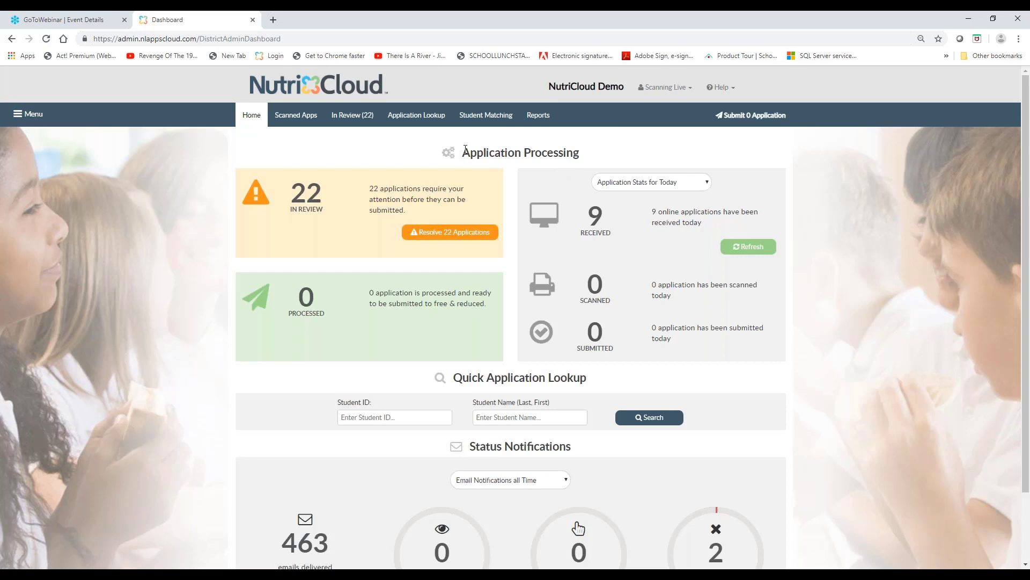
pyautogui.moveTo(466, 149); pyautogui.dragTo(573, 154)
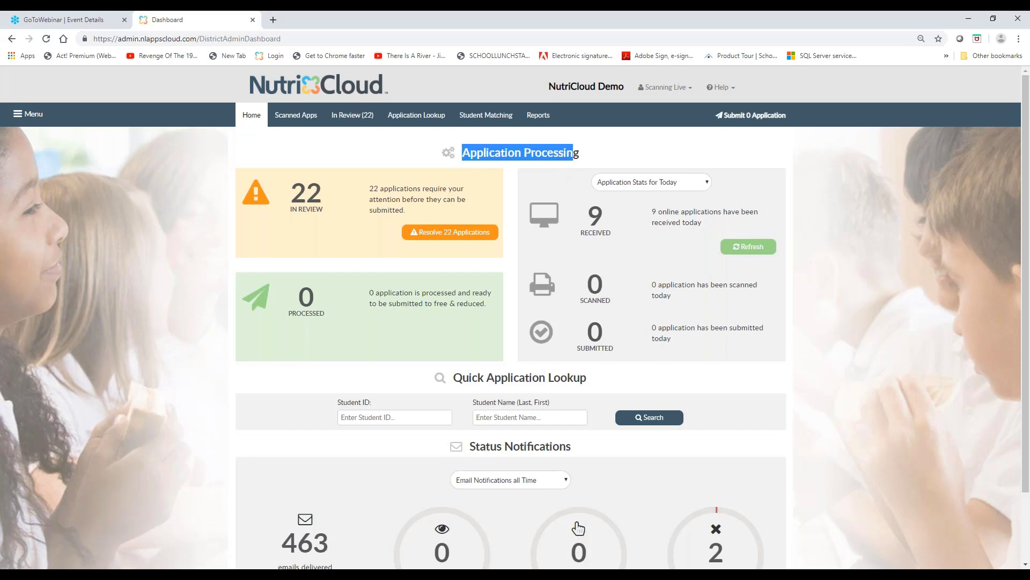
pyautogui.click(346, 205)
pyautogui.moveTo(316, 215); pyautogui.dragTo(284, 216)
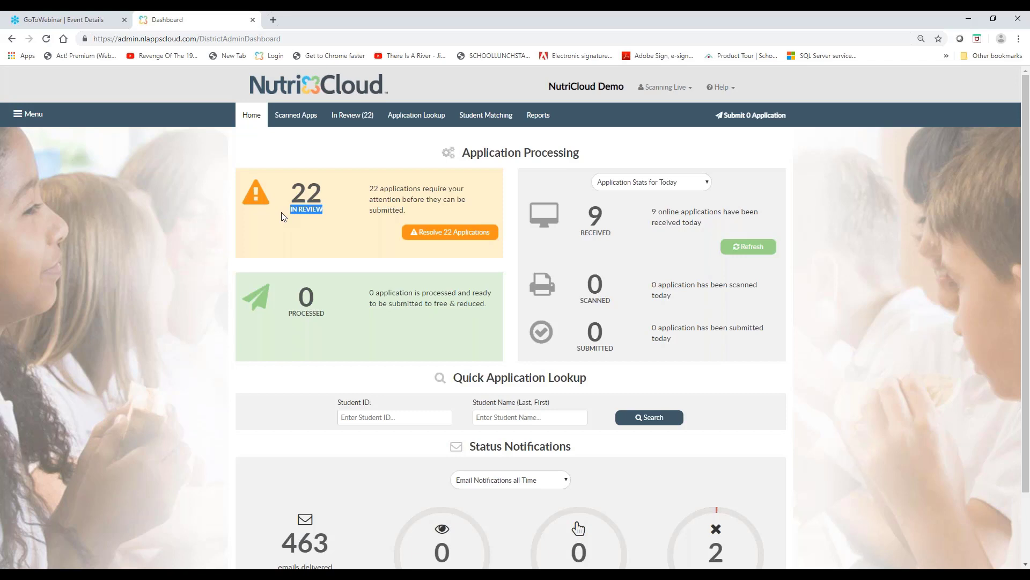
pyautogui.doubleClick(308, 303)
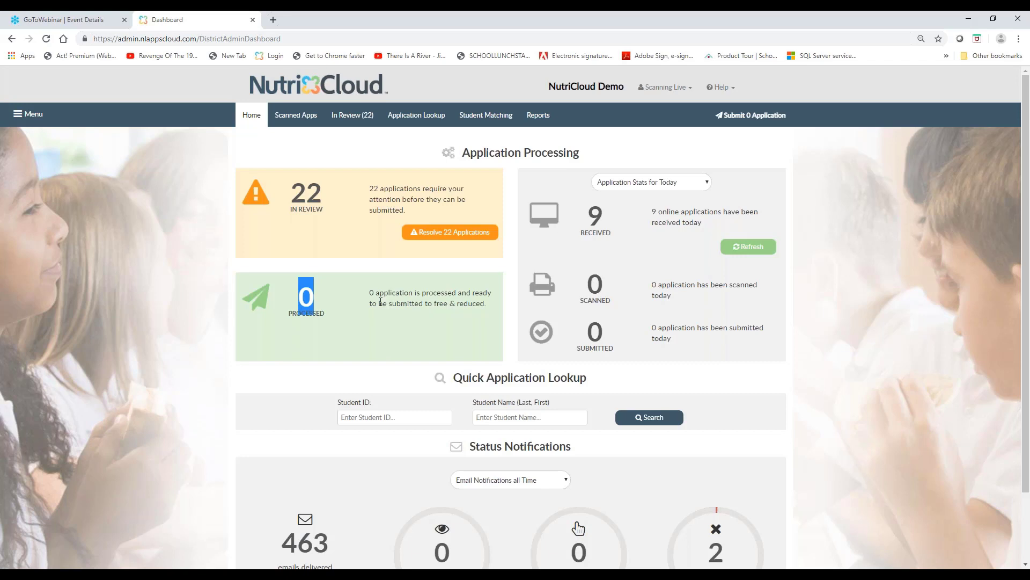
pyautogui.click(606, 221)
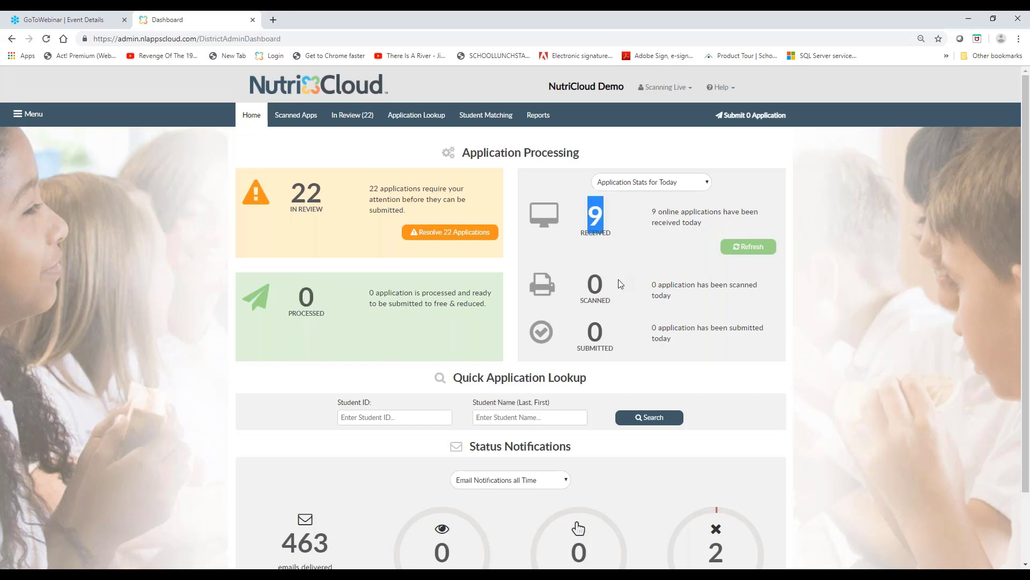
pyautogui.click(605, 289)
pyautogui.doubleClick(606, 290)
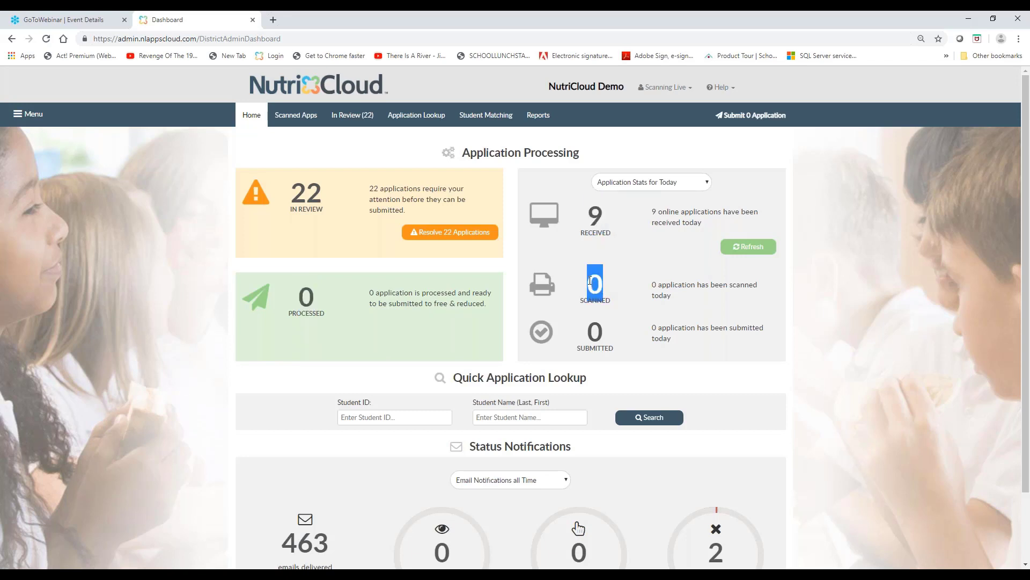
pyautogui.doubleClick(605, 331)
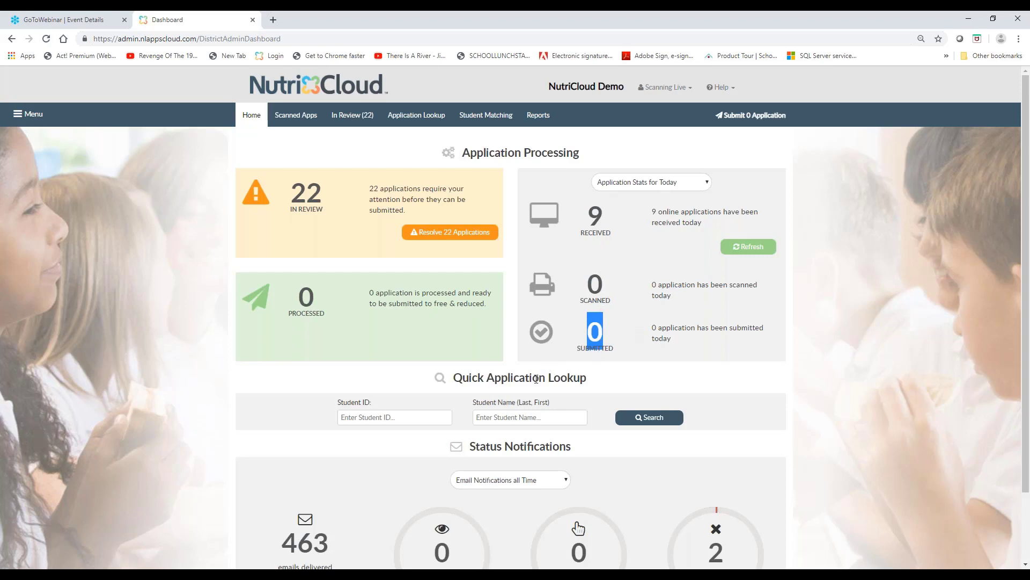
# Examine the Quick Application Lookup section and its Student ID and Student Name search fields
pyautogui.moveTo(587, 383); pyautogui.dragTo(450, 378)
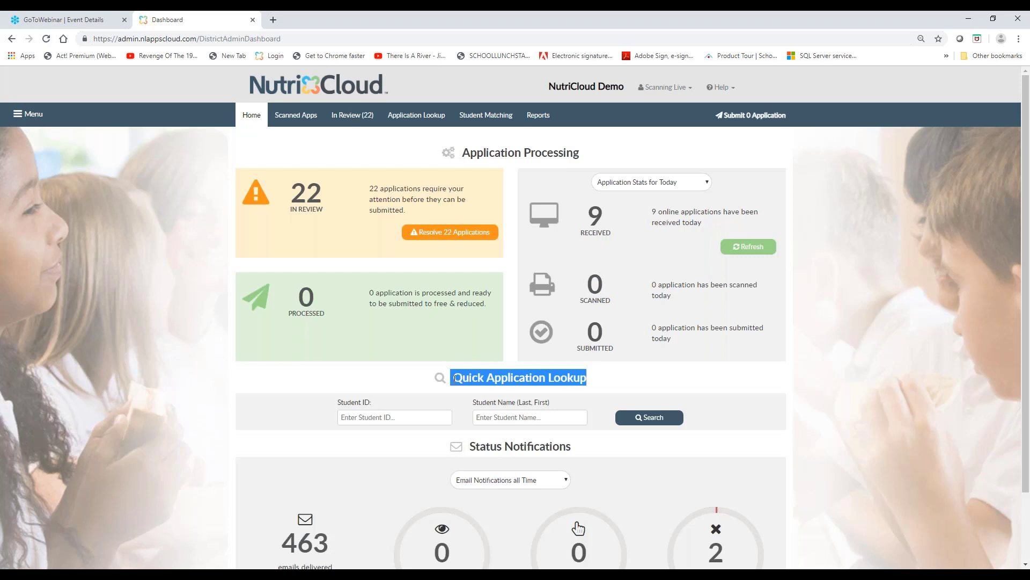
pyautogui.click(381, 419)
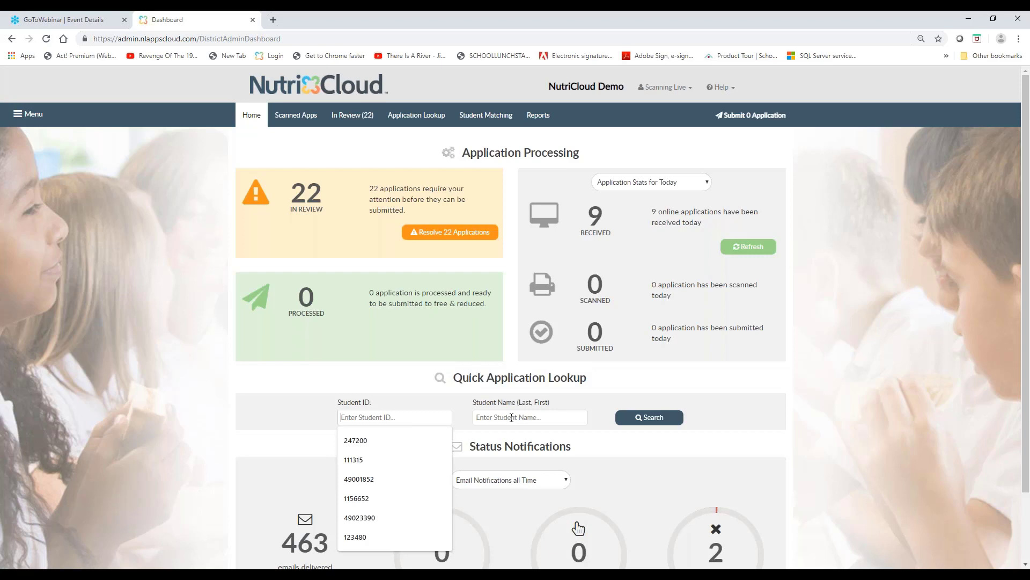
pyautogui.click(631, 378)
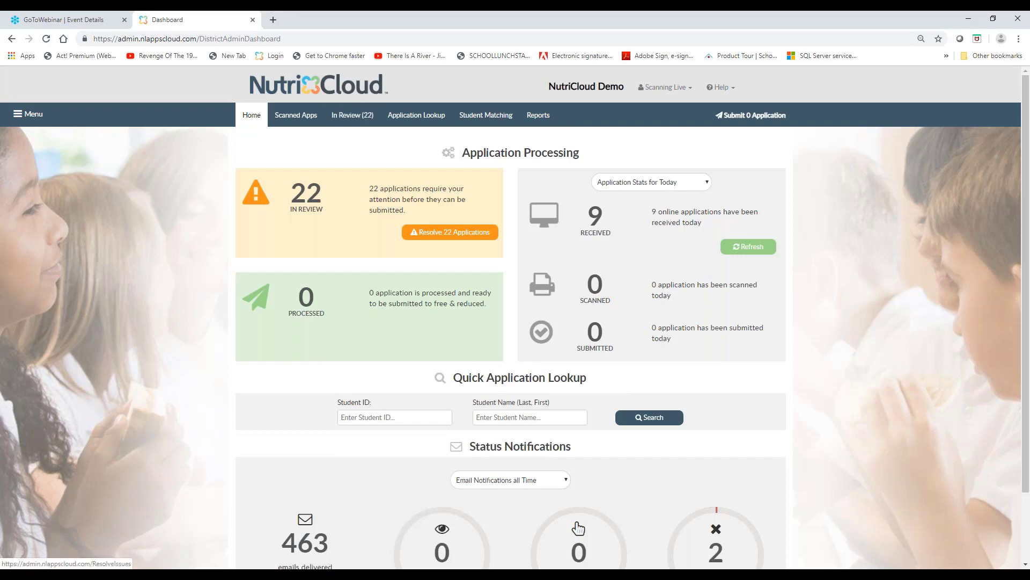
# Open the applications needing resolution and examine the foster child application's number, batch, image and downloaded date details
pyautogui.click(450, 232)
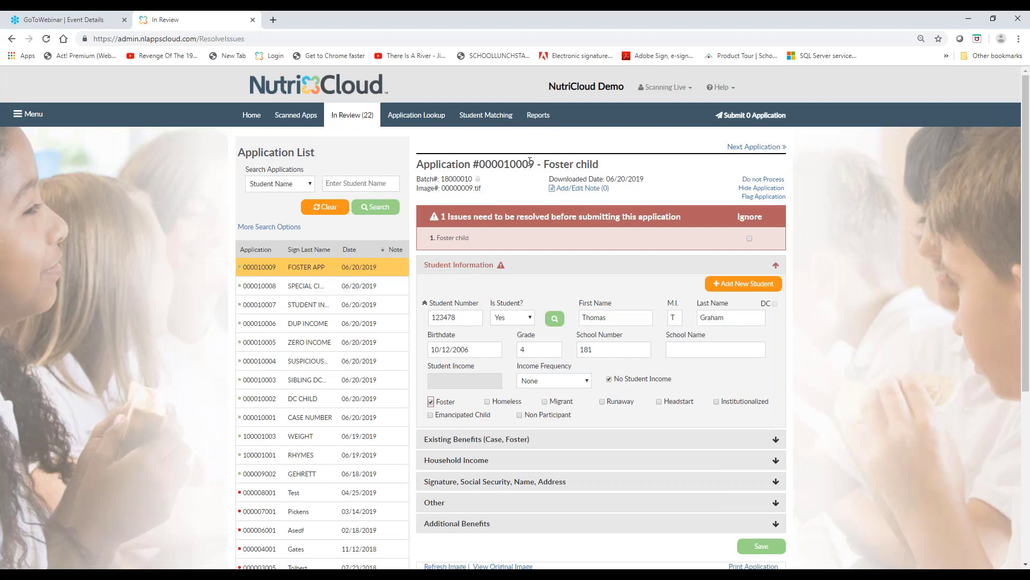
pyautogui.moveTo(537, 166); pyautogui.dragTo(479, 166)
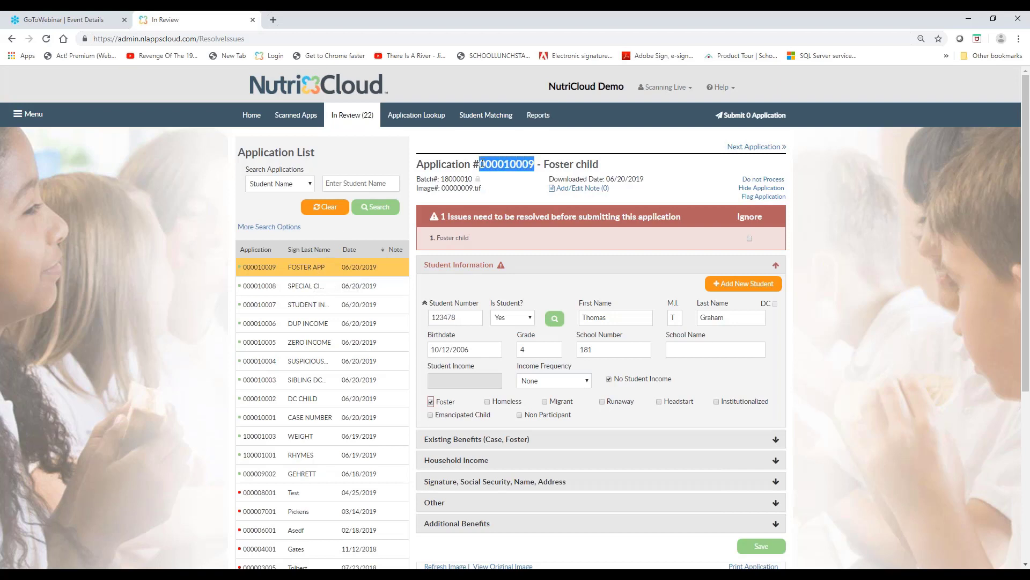
pyautogui.click(464, 179)
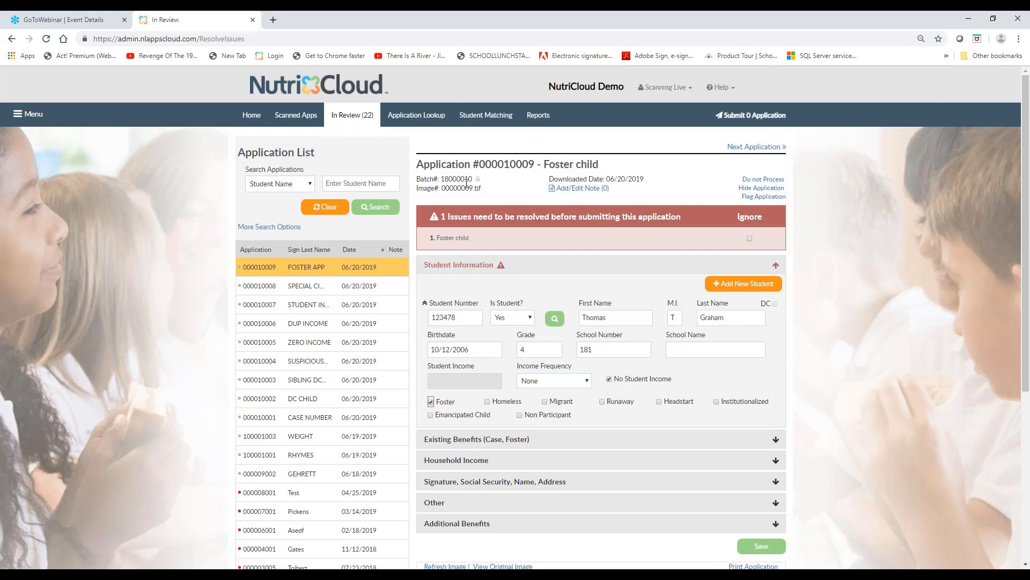
pyautogui.moveTo(466, 186); pyautogui.dragTo(477, 189)
pyautogui.moveTo(576, 179); pyautogui.dragTo(584, 179)
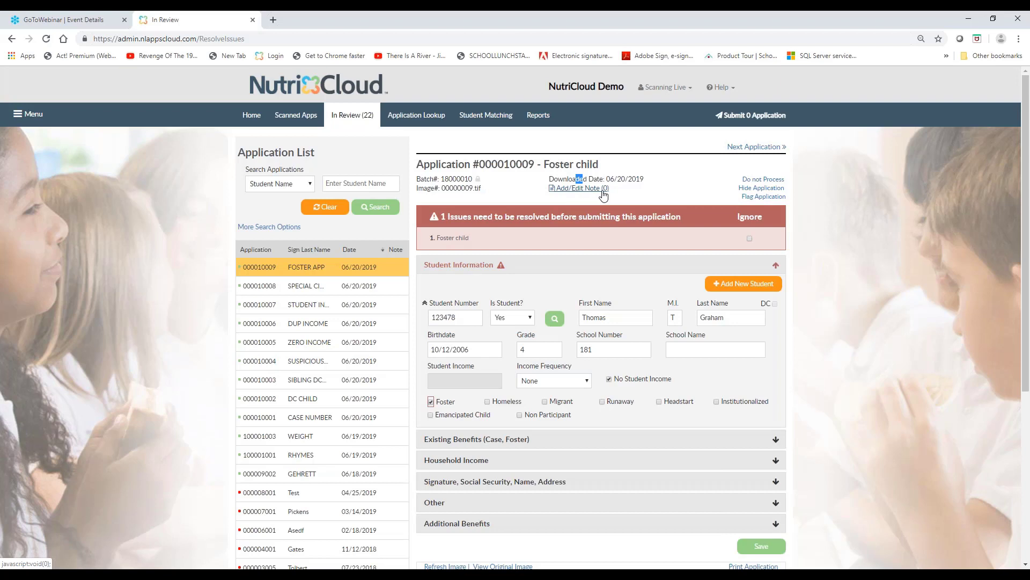
pyautogui.click(647, 187)
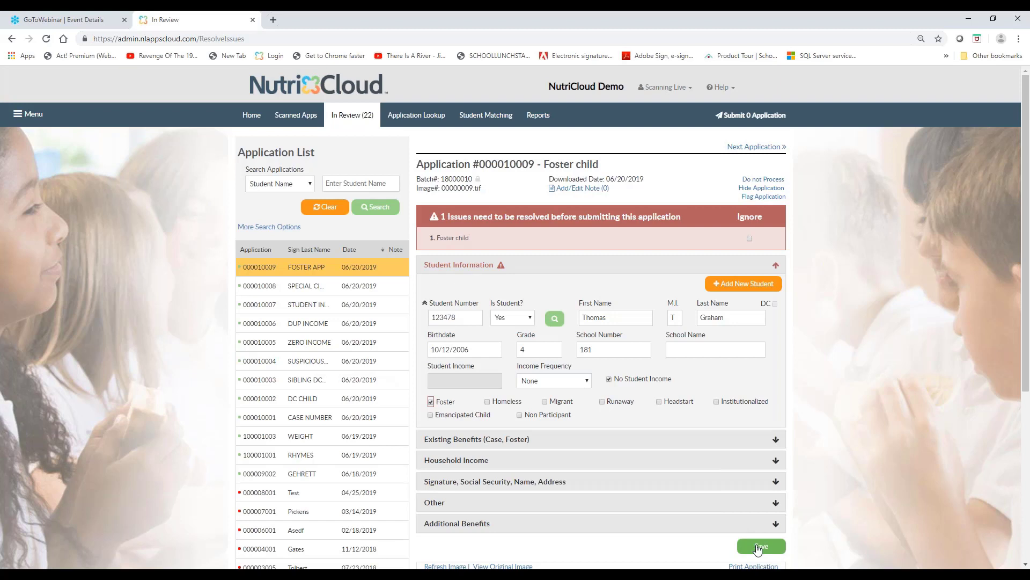
# Open Student Matching and show the advanced settings for both Automatic Match and Manual Match
pyautogui.click(476, 122)
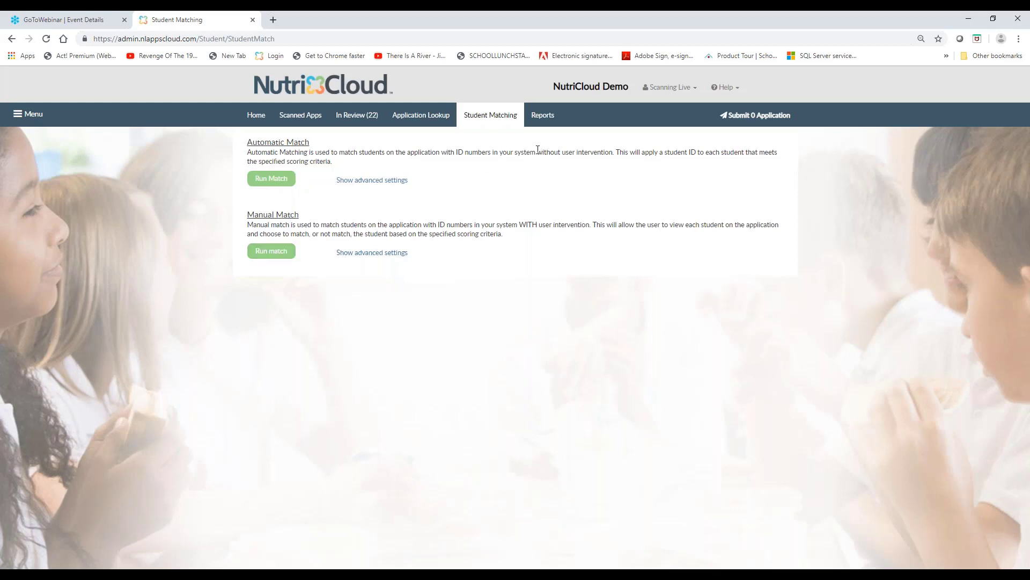
pyautogui.moveTo(537, 151); pyautogui.dragTo(614, 152)
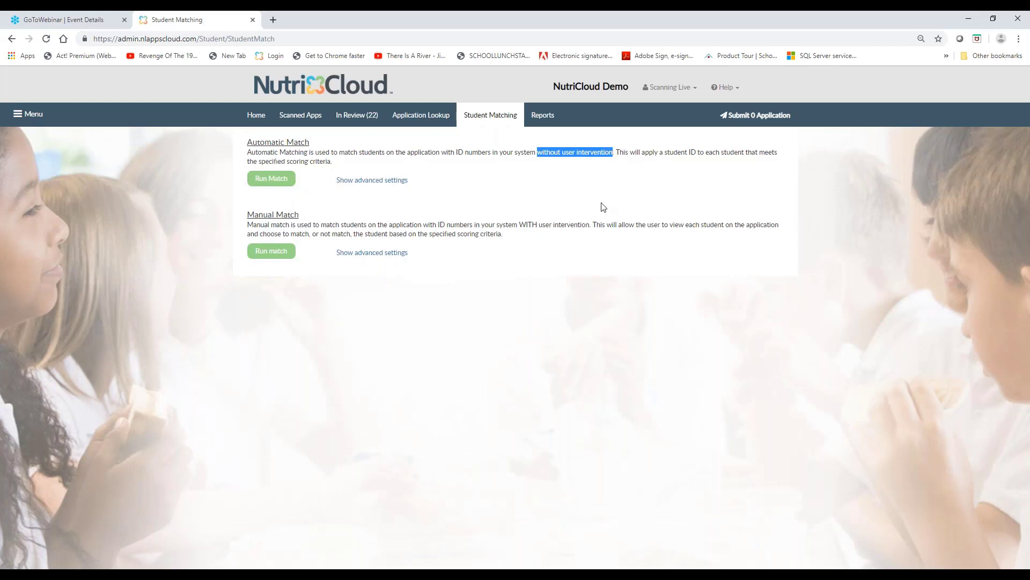
pyautogui.click(373, 182)
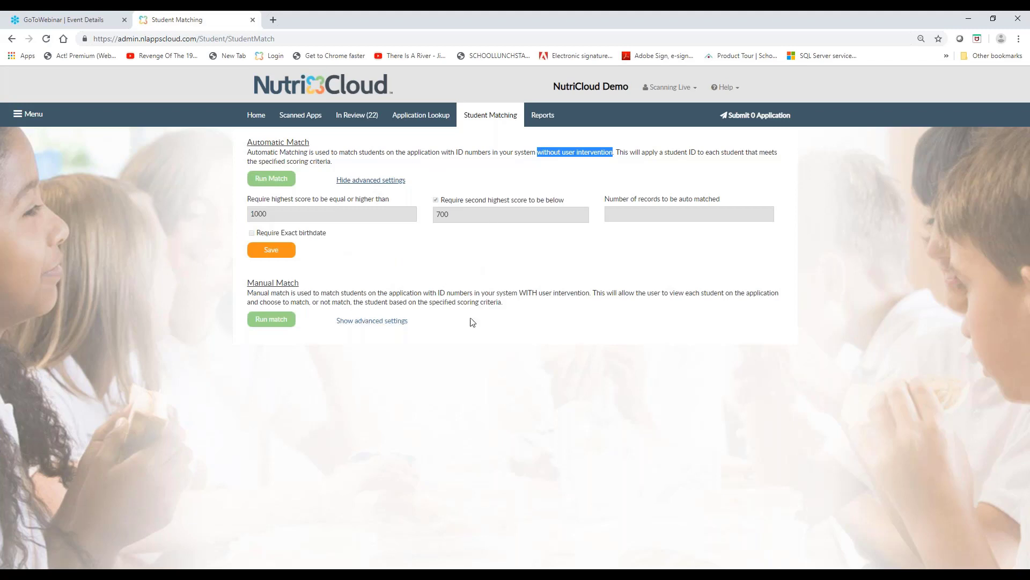
pyautogui.moveTo(519, 293); pyautogui.dragTo(590, 291)
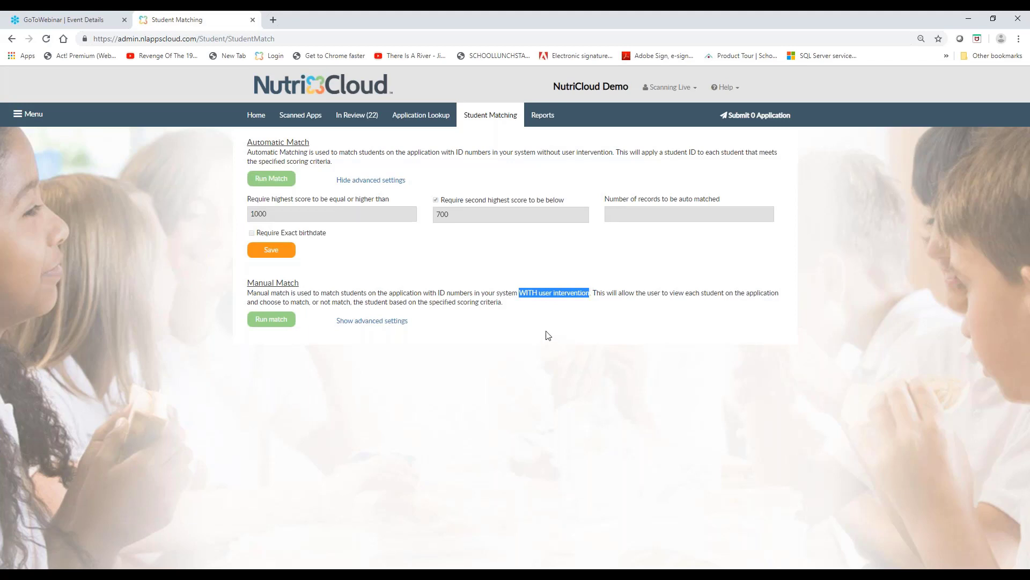
pyautogui.click(354, 321)
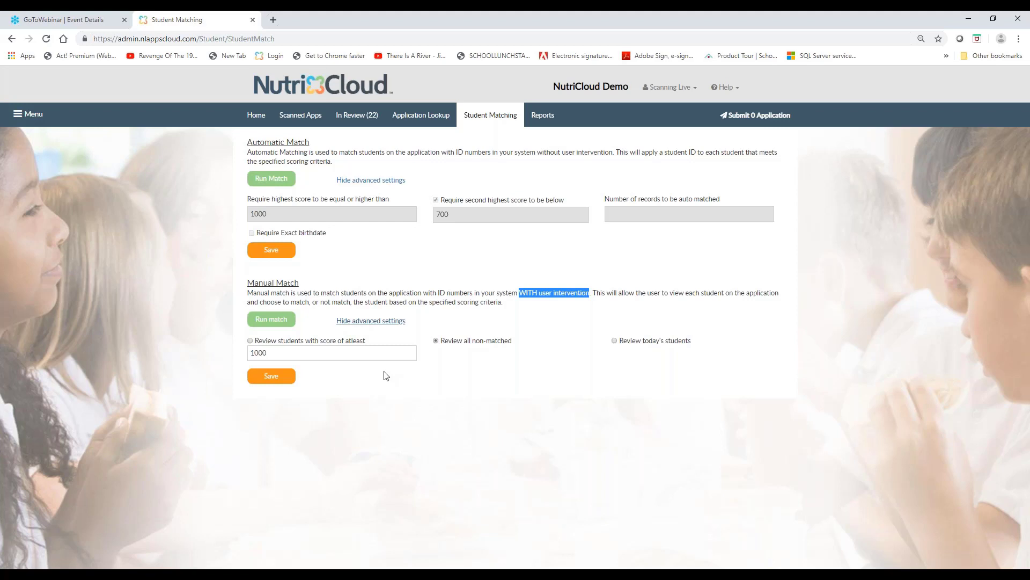
# Return to the in-review applications and view the available criteria for searching the application list
pyautogui.click(357, 115)
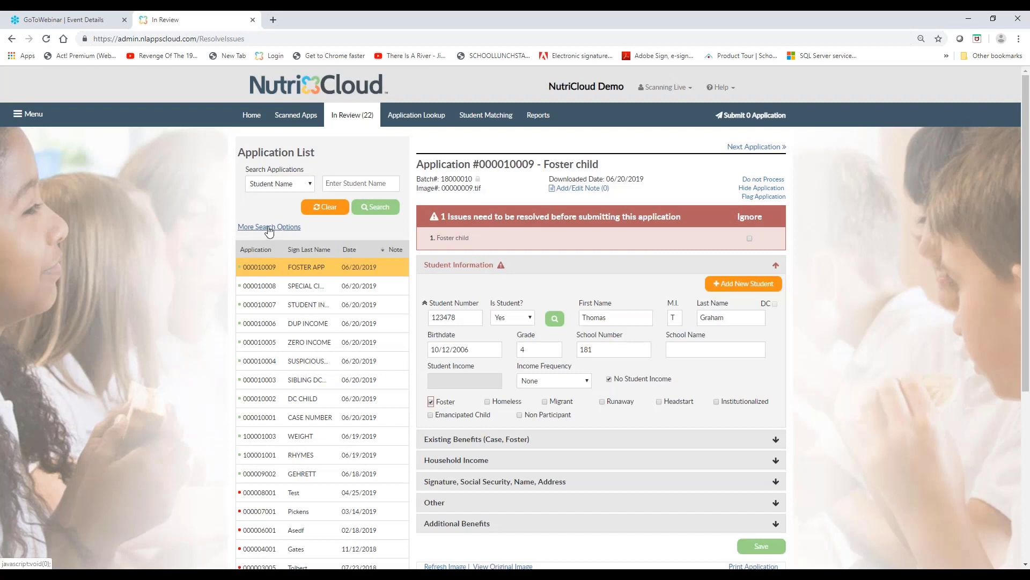
pyautogui.click(305, 186)
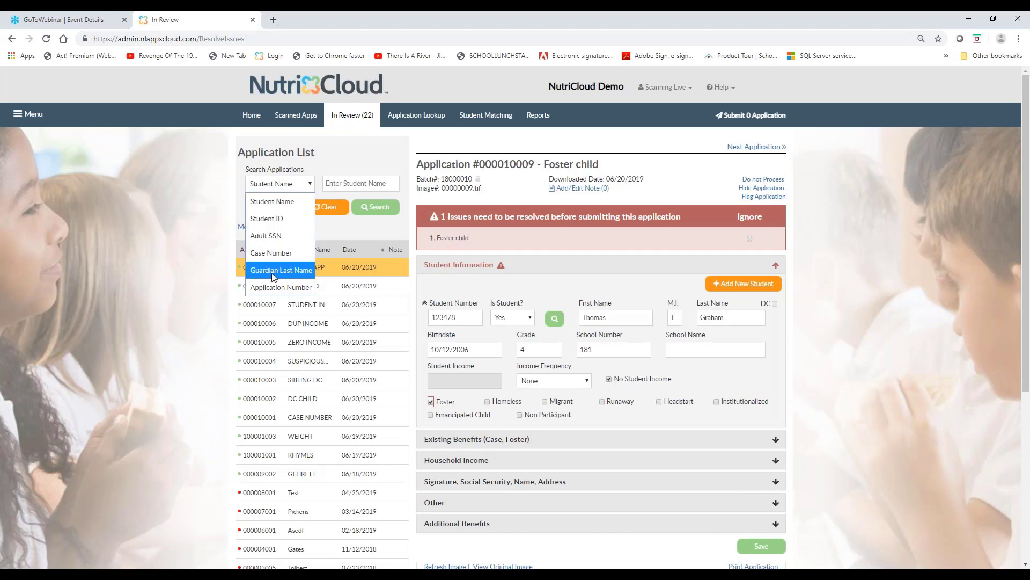
pyautogui.click(353, 156)
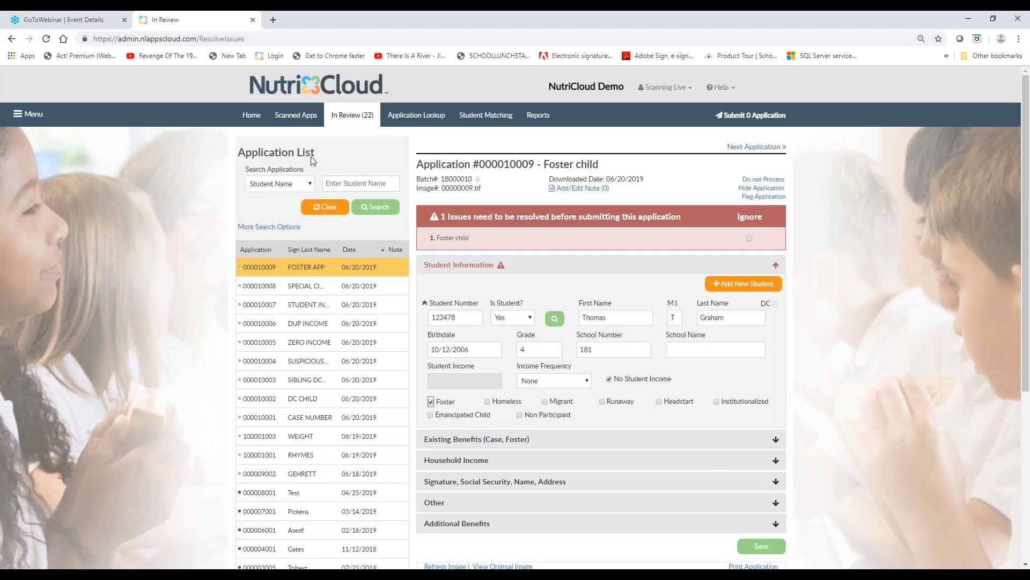
# Show the additional application search options and view the criteria available for the second search field
pyautogui.click(252, 228)
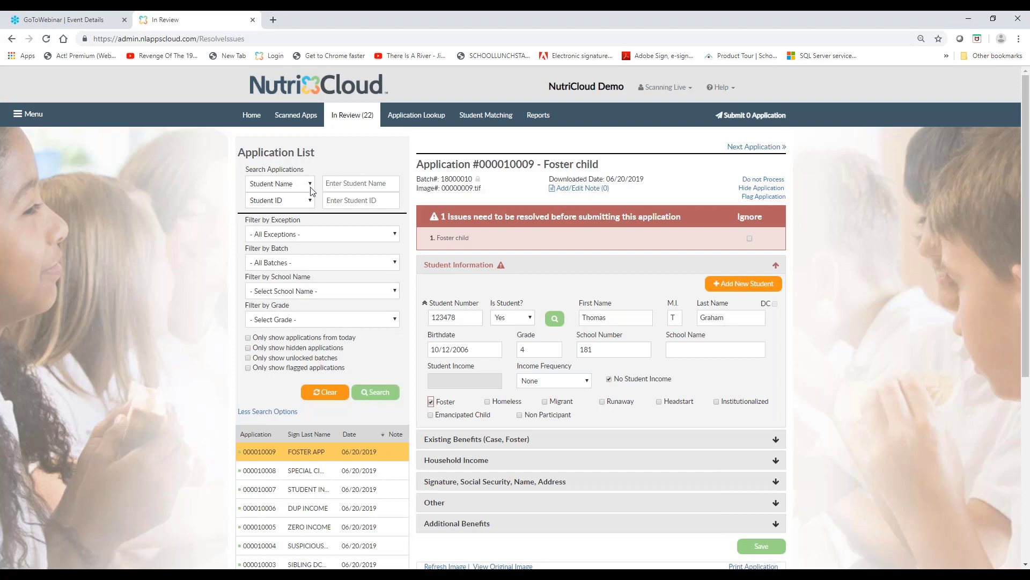
pyautogui.click(309, 202)
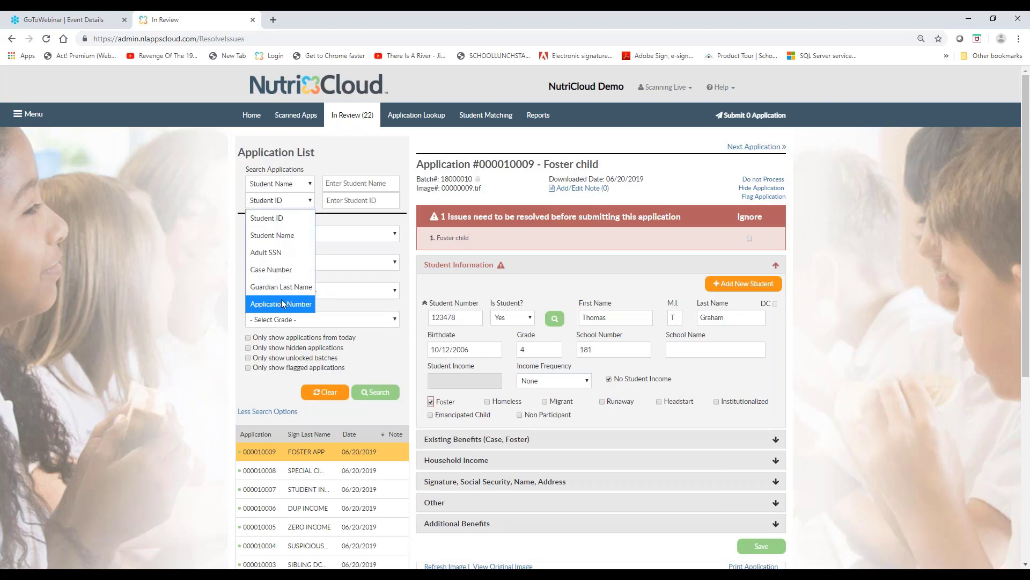
pyautogui.click(333, 163)
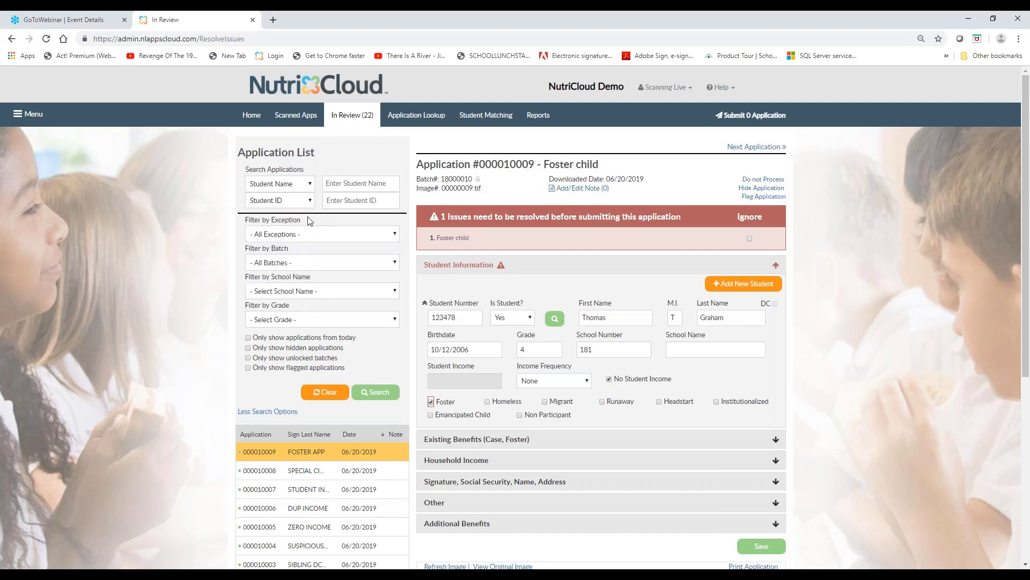
# View the exception filter choices and highlight the notice about issues needing resolution on the foster child application
pyautogui.click(394, 236)
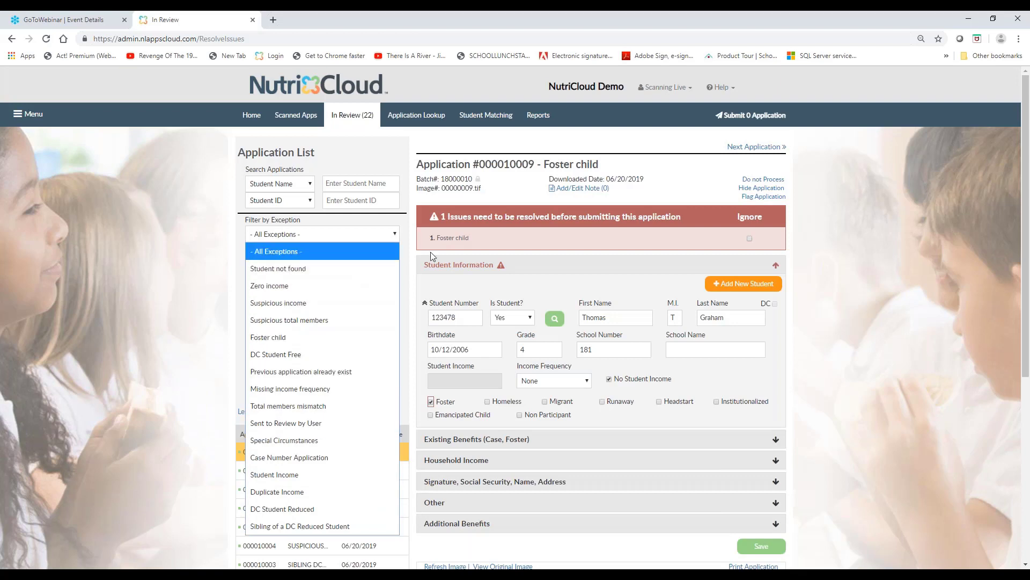
pyautogui.moveTo(448, 217); pyautogui.dragTo(483, 216)
pyautogui.click(499, 217)
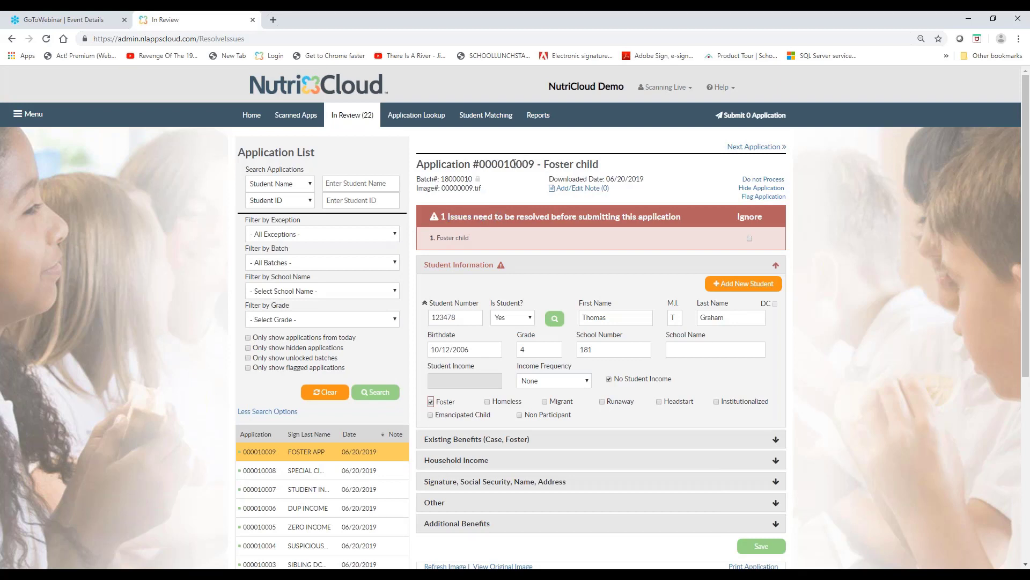
pyautogui.moveTo(441, 216); pyautogui.dragTo(681, 217)
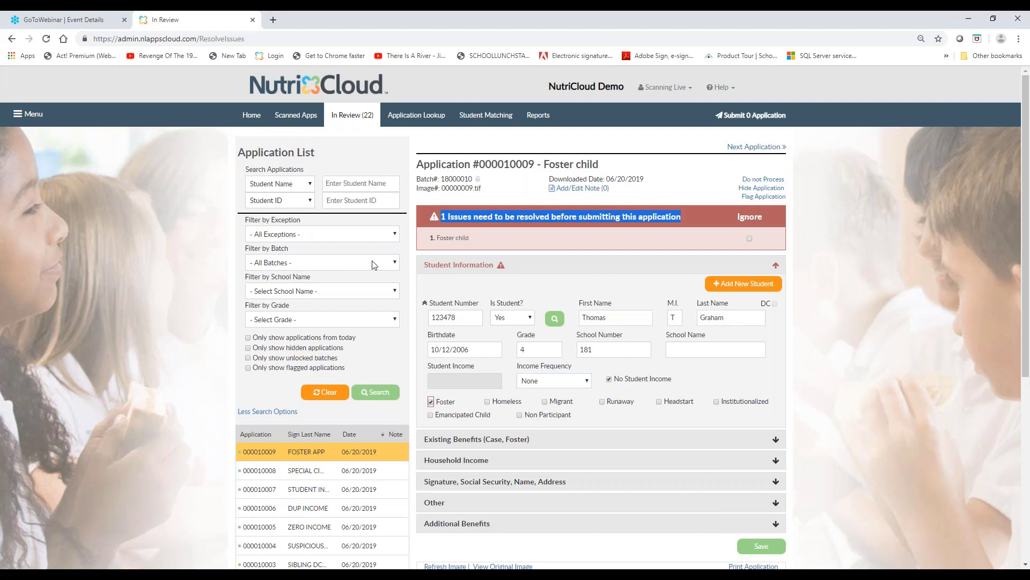
# View the batch filter choices, relate them to the open application's batch number, and hide the additional search options
pyautogui.click(398, 264)
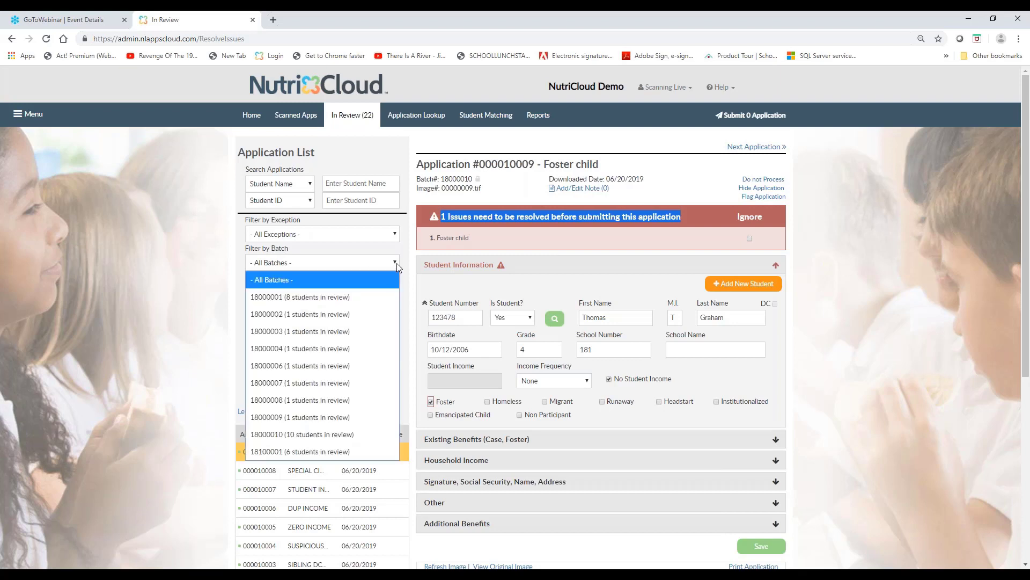
pyautogui.click(398, 263)
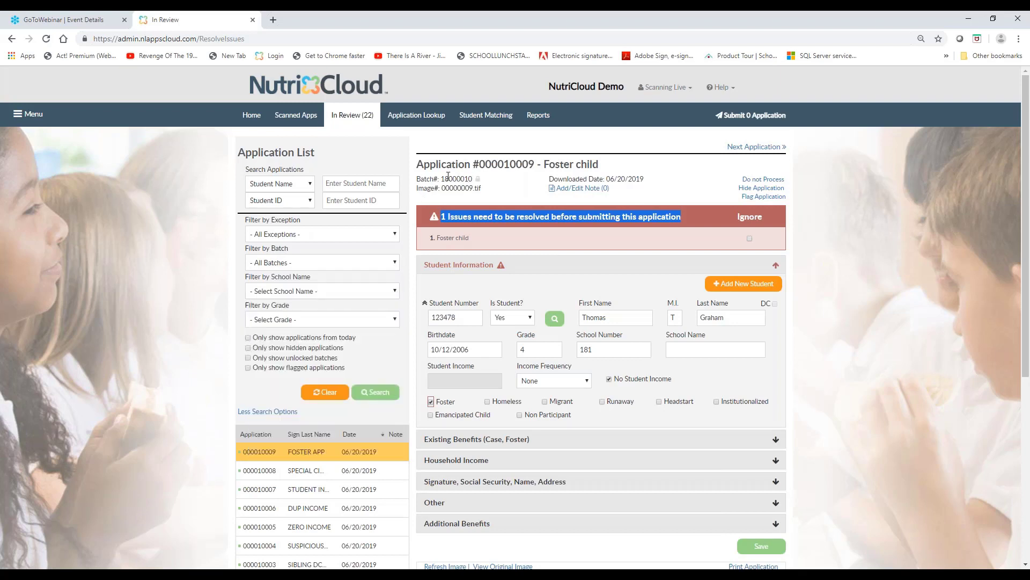
pyautogui.moveTo(418, 178); pyautogui.dragTo(470, 179)
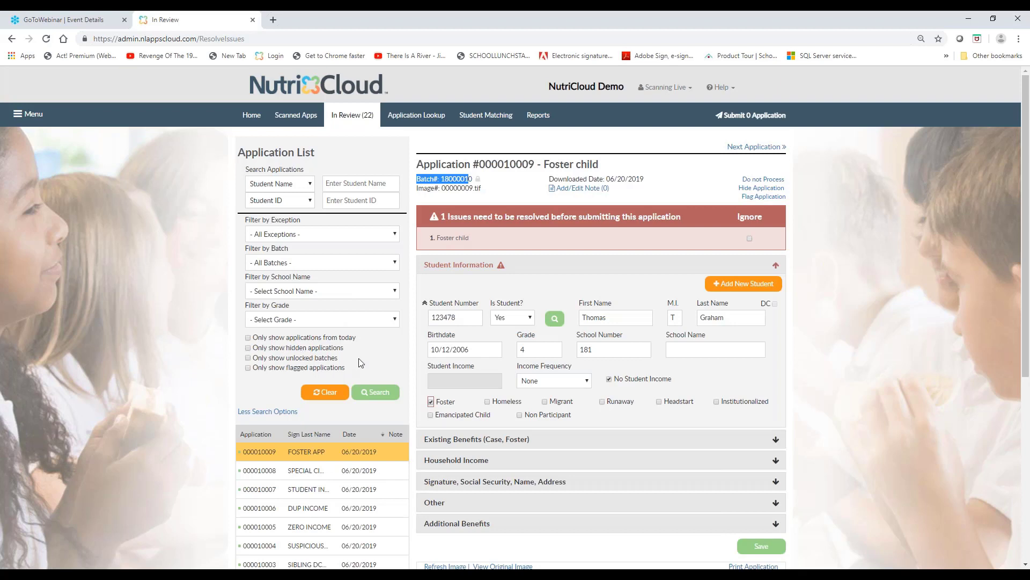
pyautogui.click(282, 412)
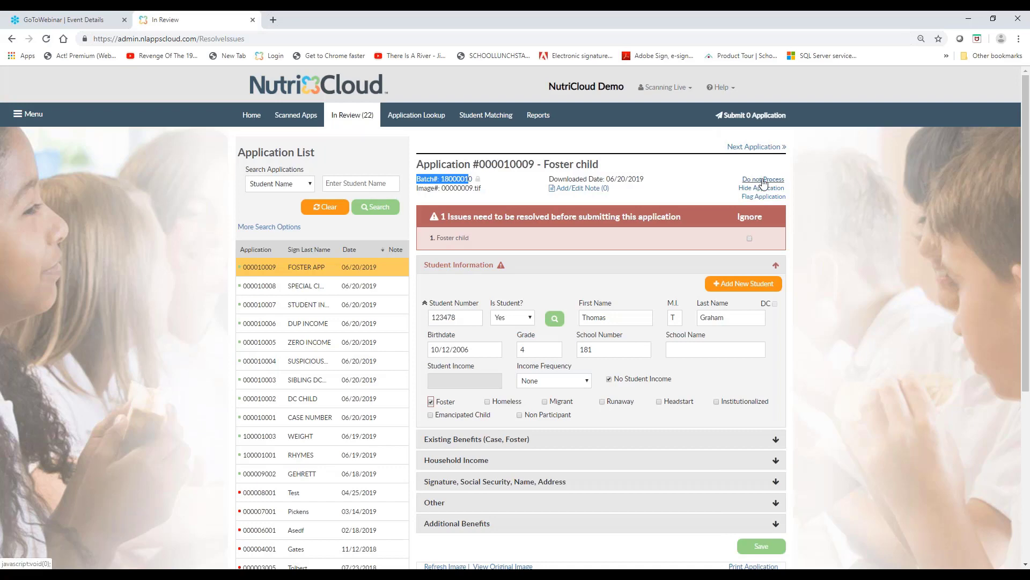
# Examine the foster child application's sections and the submitted application image beneath them
pyautogui.scroll(-1, 780, 374)
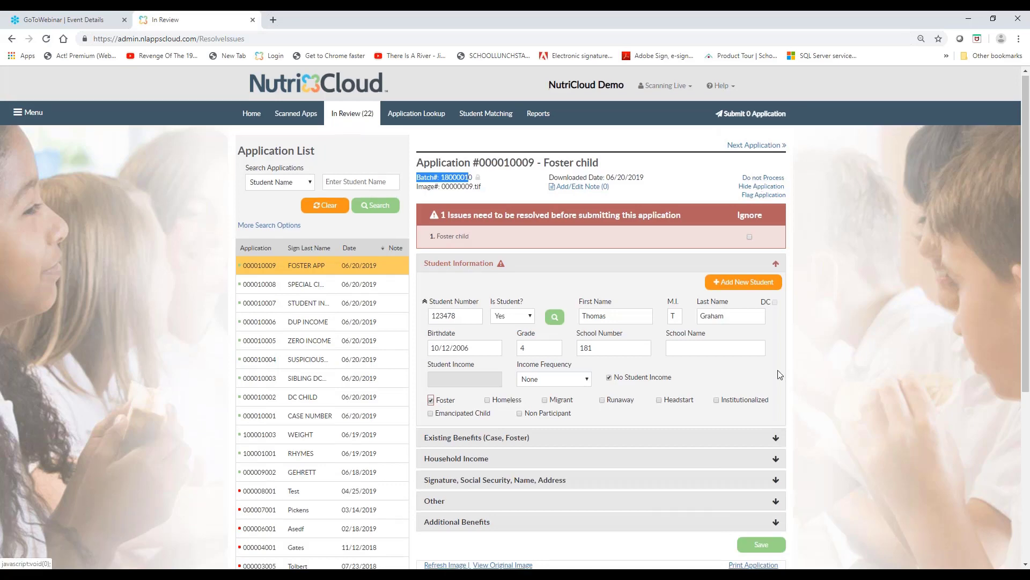
pyautogui.scroll(-2, 778, 375)
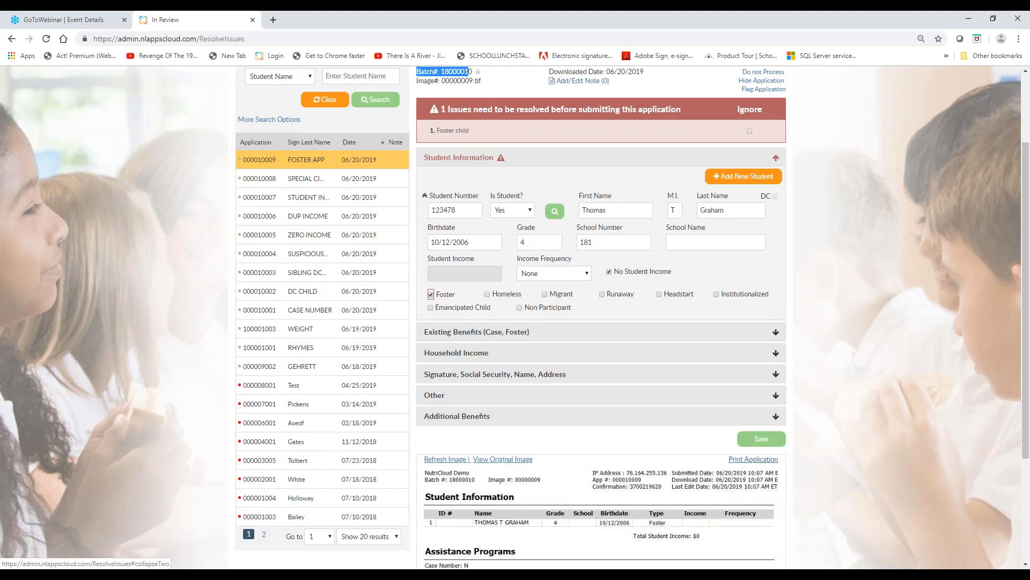
pyautogui.scroll(2, 773, 188)
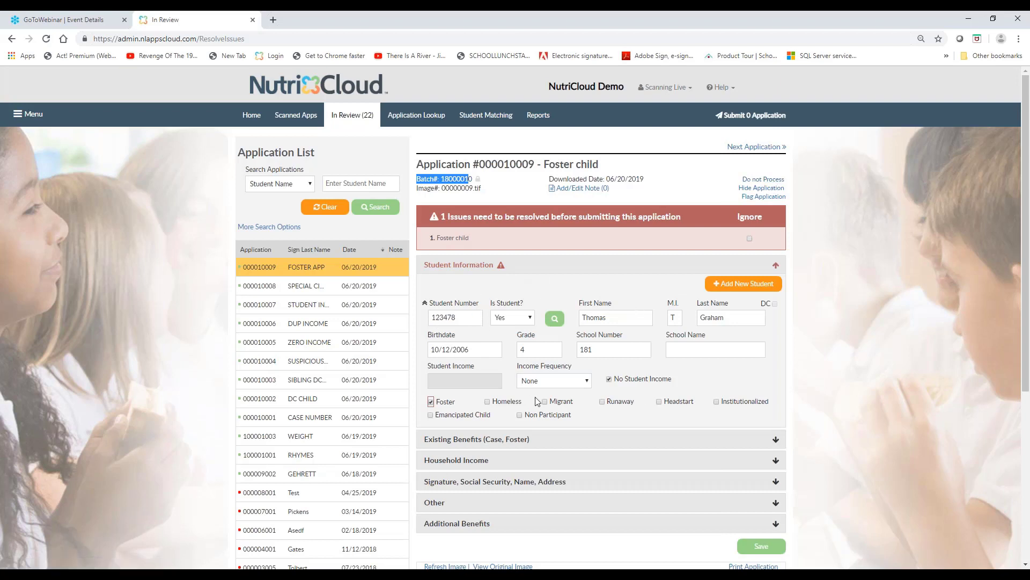
# Examine the editable student number and first name fields in Student Information, along with the foster child application's issue notice
pyautogui.click(455, 323)
pyautogui.click(623, 320)
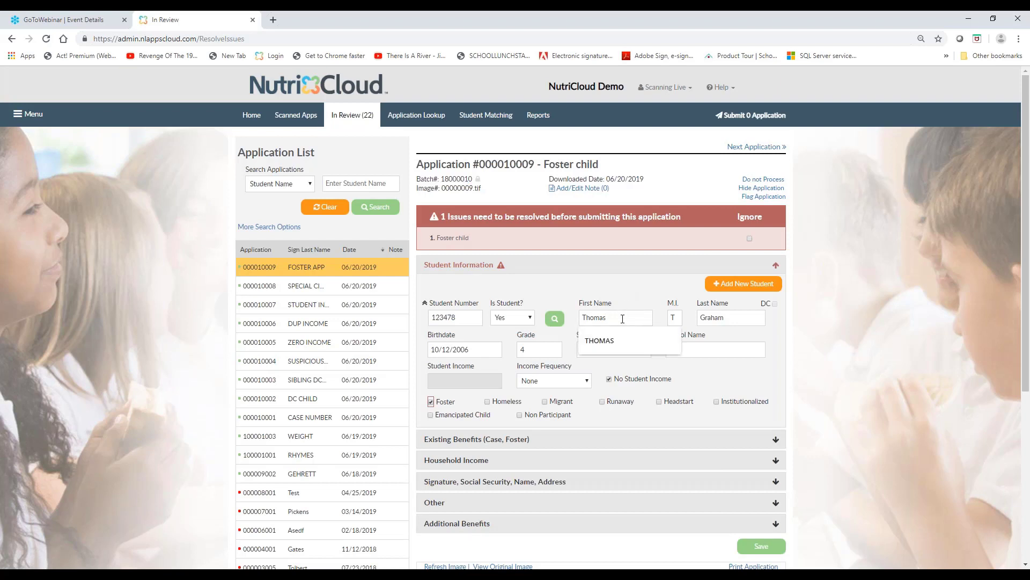
pyautogui.click(623, 294)
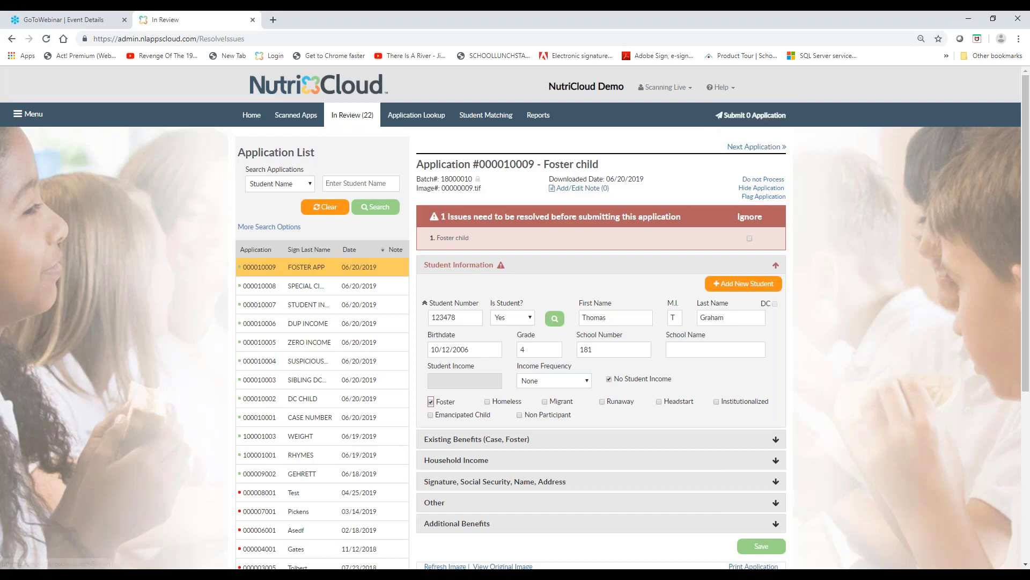
pyautogui.click(620, 321)
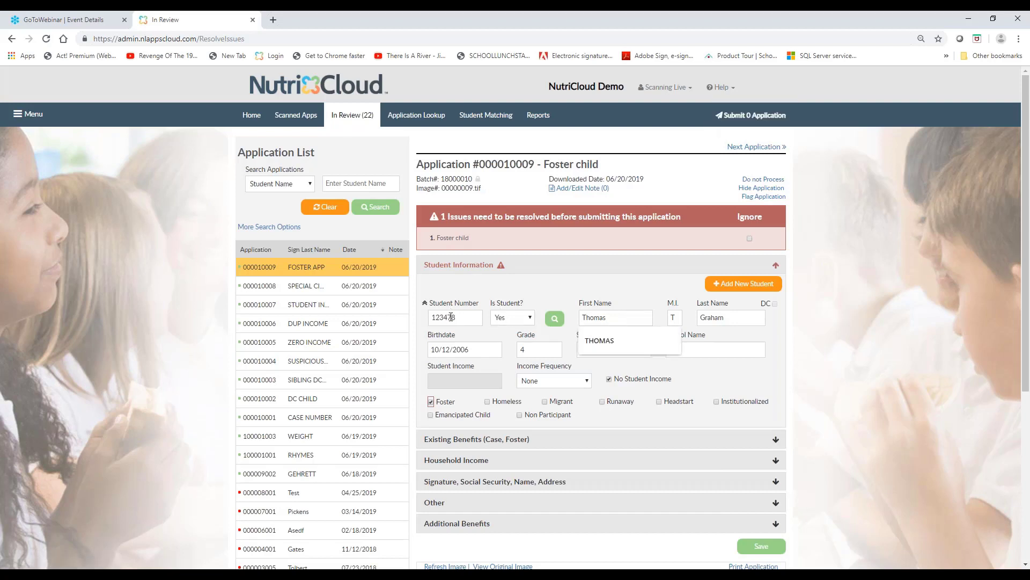
pyautogui.click(589, 282)
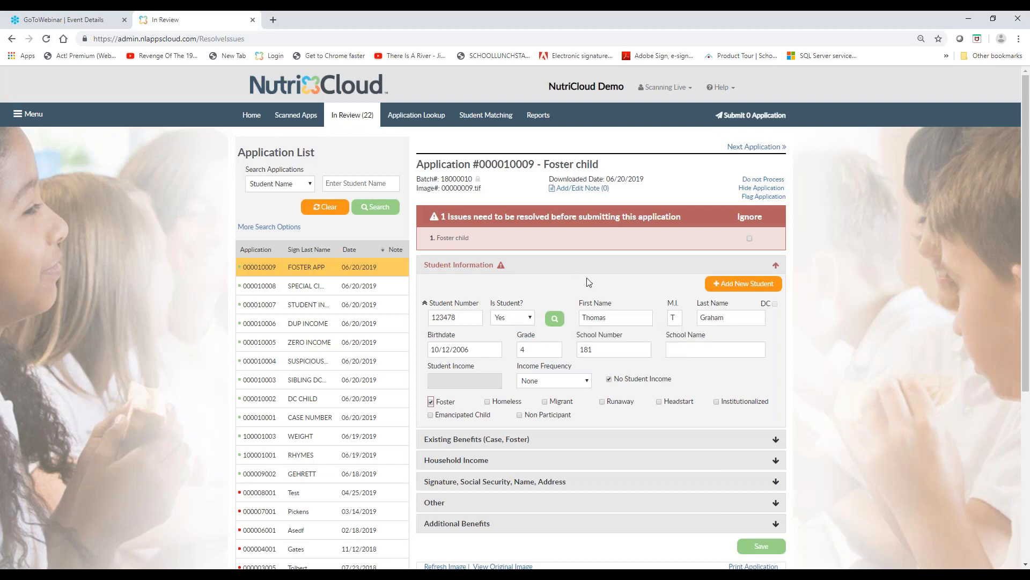
pyautogui.click(614, 322)
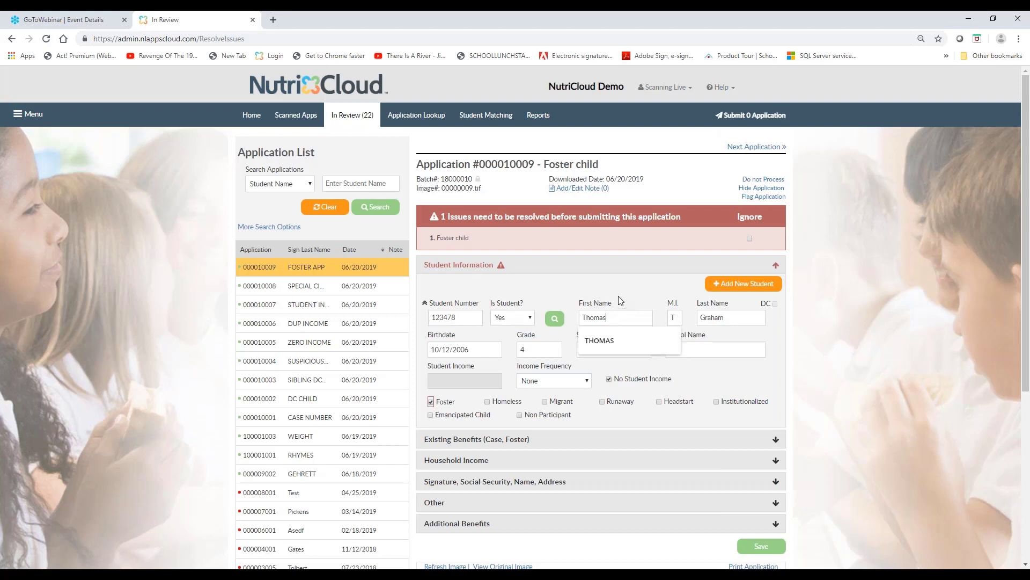
pyautogui.moveTo(447, 216); pyautogui.dragTo(684, 220)
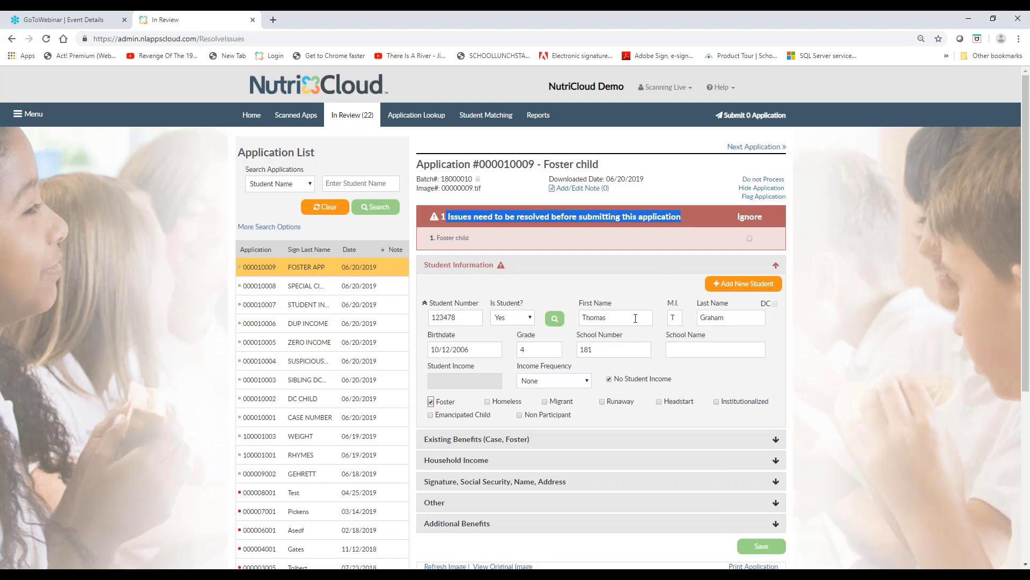
pyautogui.click(634, 317)
pyautogui.click(634, 295)
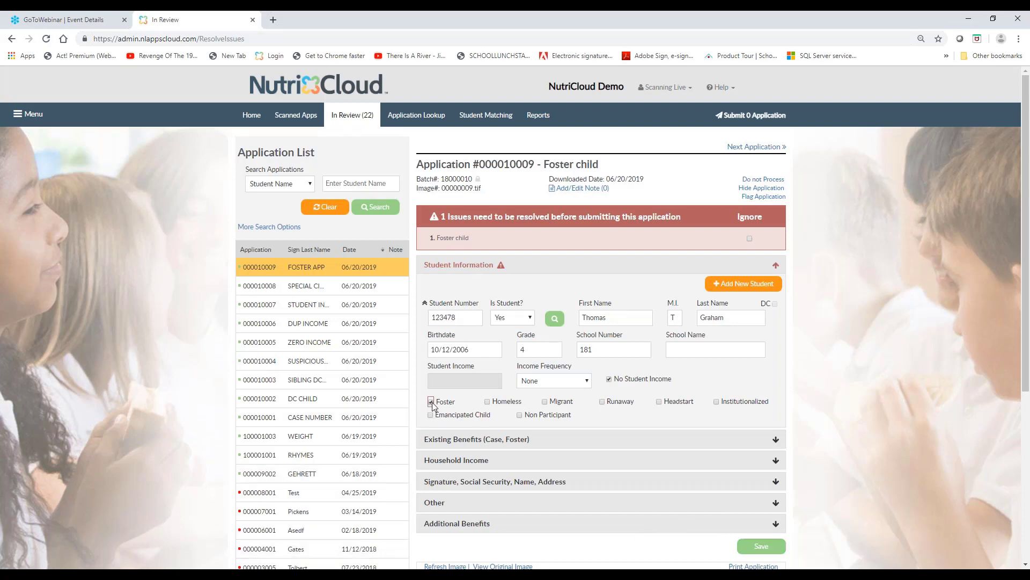
# Check the Foster designation, ignore the Foster child issue, and save the application as processed
pyautogui.moveTo(455, 402); pyautogui.dragTo(441, 400)
pyautogui.click(749, 238)
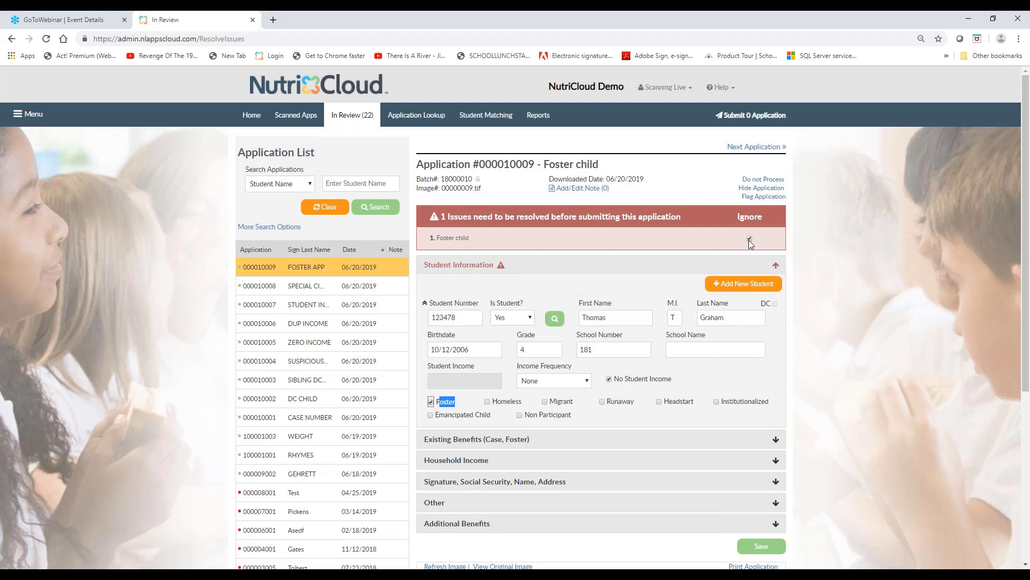
pyautogui.click(761, 547)
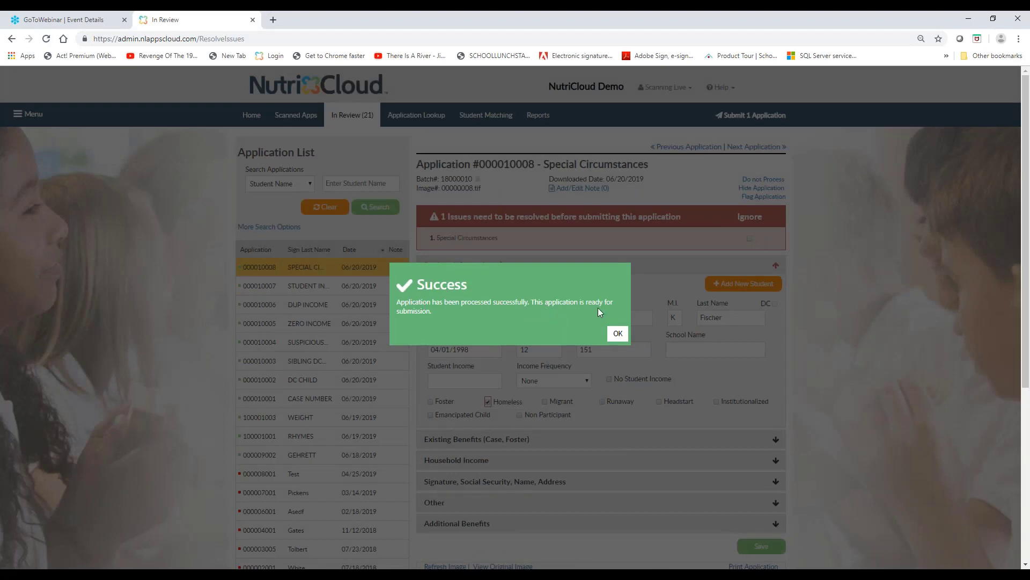
pyautogui.click(618, 334)
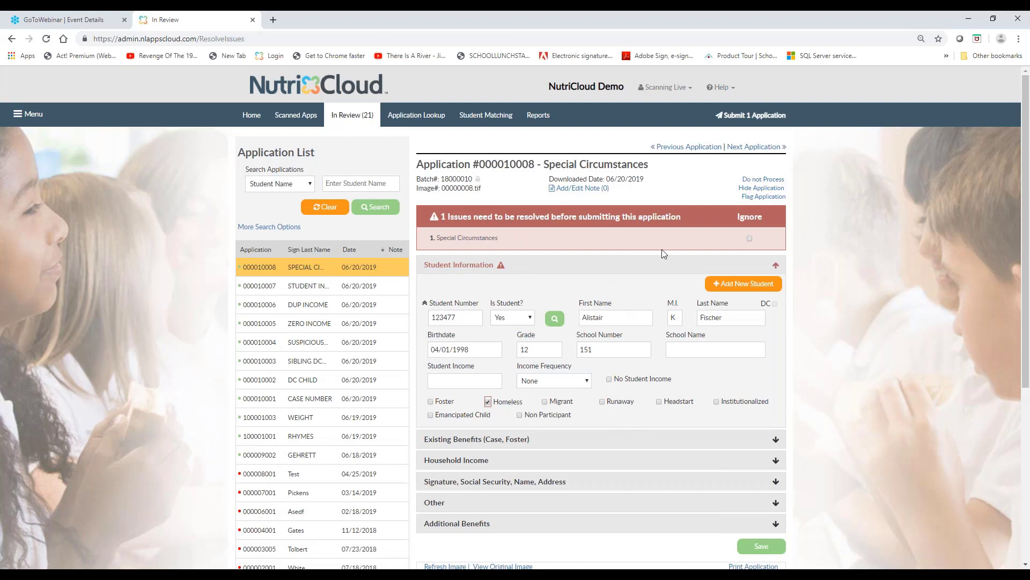
# Open the Student Income application and review the flagged income details in its Student Information and Household Income sections
pyautogui.click(594, 269)
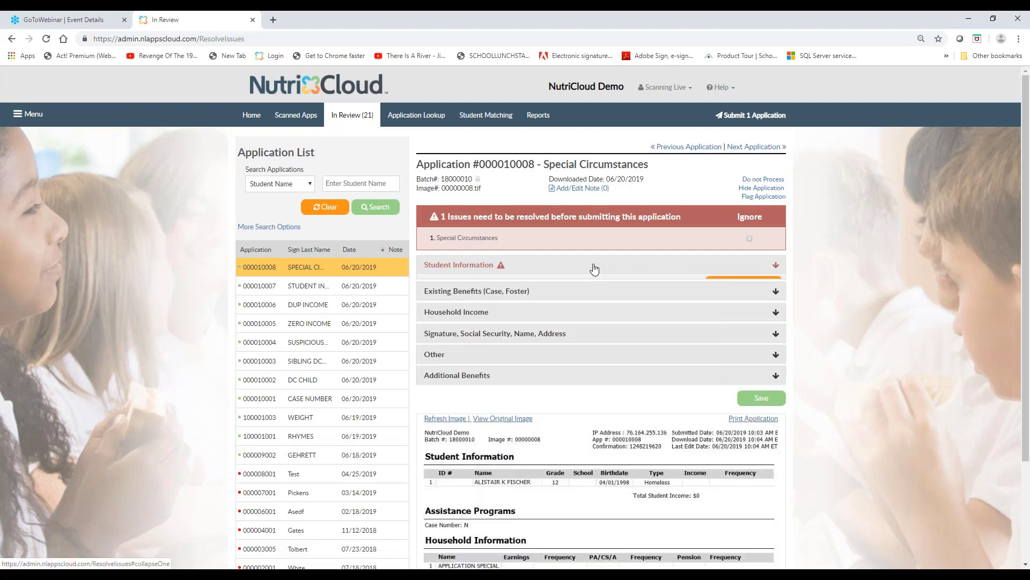
pyautogui.click(316, 286)
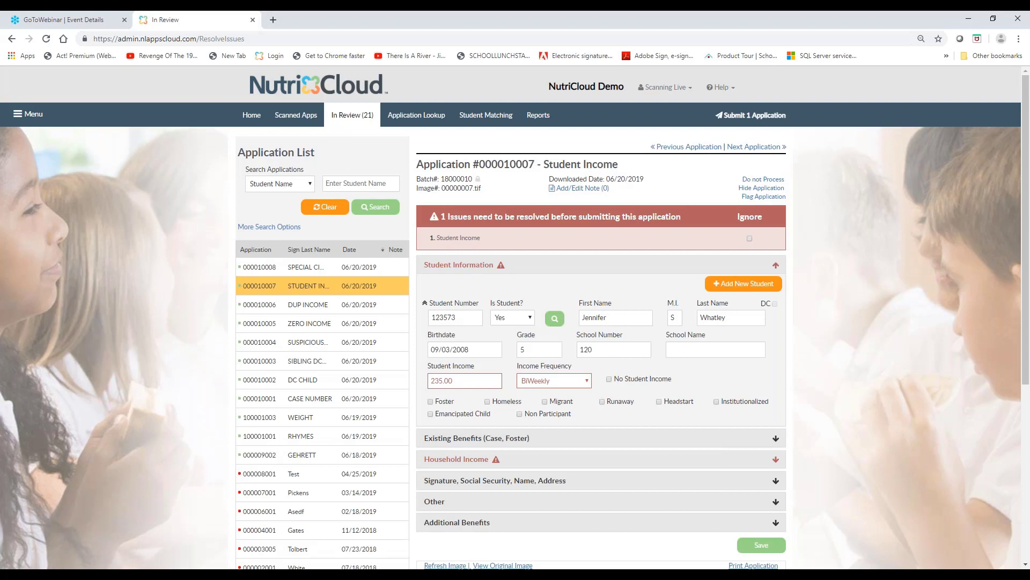
pyautogui.click(545, 265)
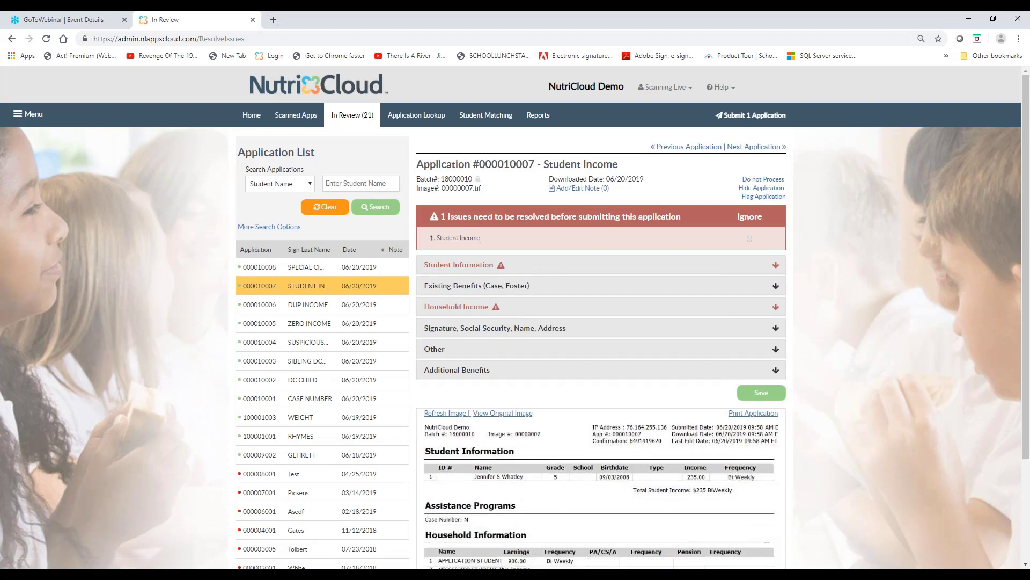
pyautogui.click(536, 268)
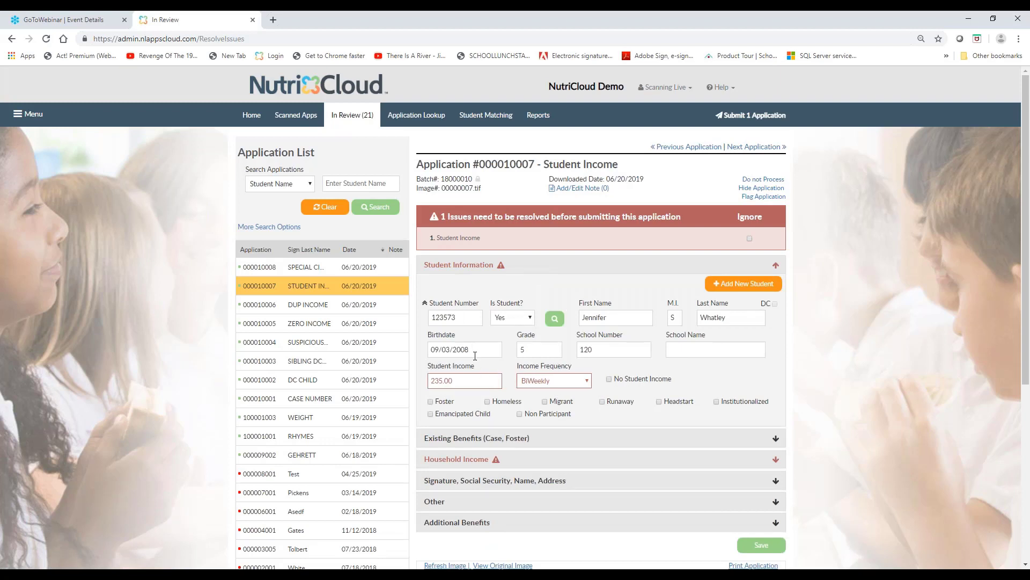
pyautogui.click(466, 459)
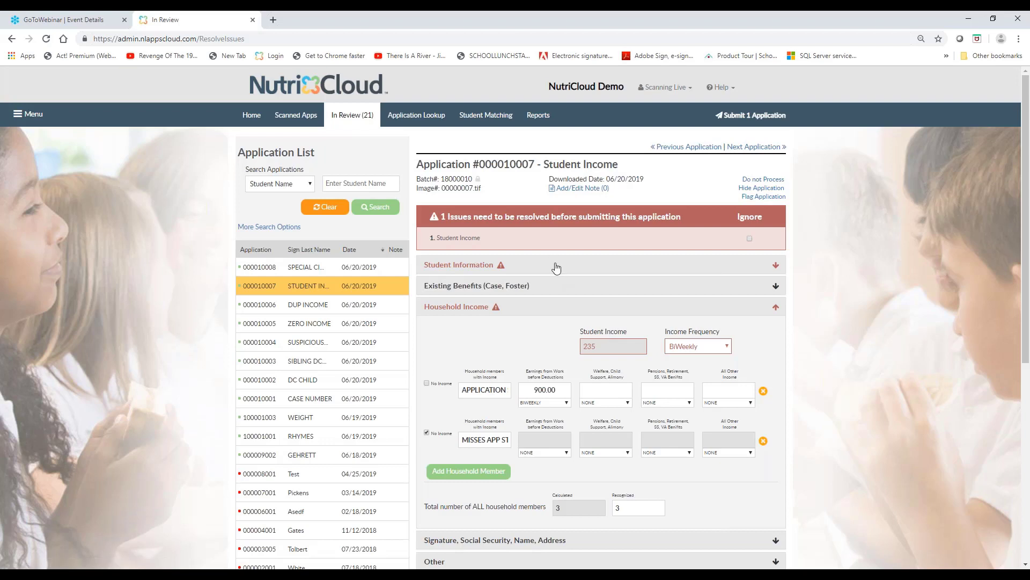
pyautogui.click(556, 266)
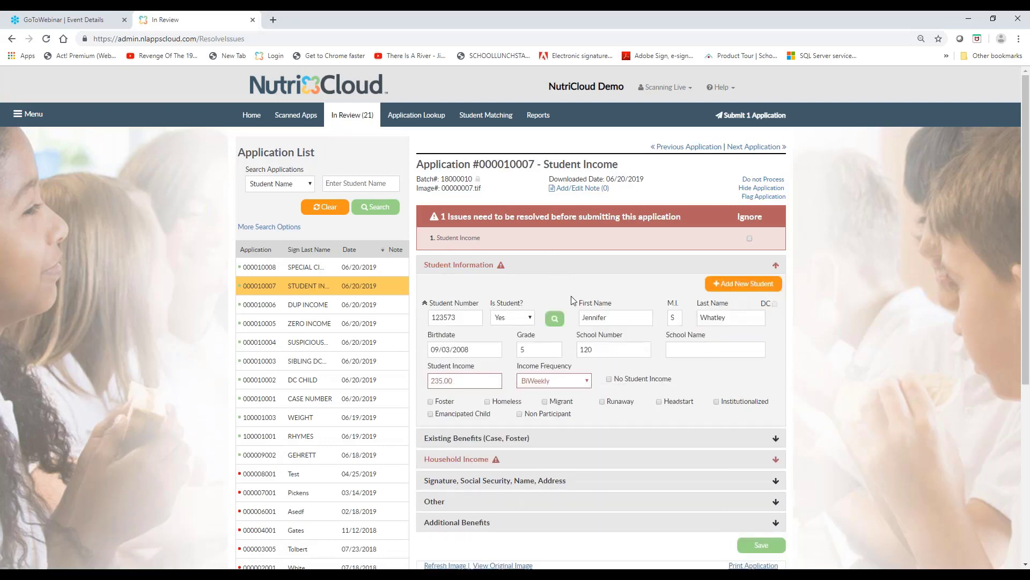
# Set the recognized total number of household members to 4 in Household Income and save the Student Income application
pyautogui.click(545, 459)
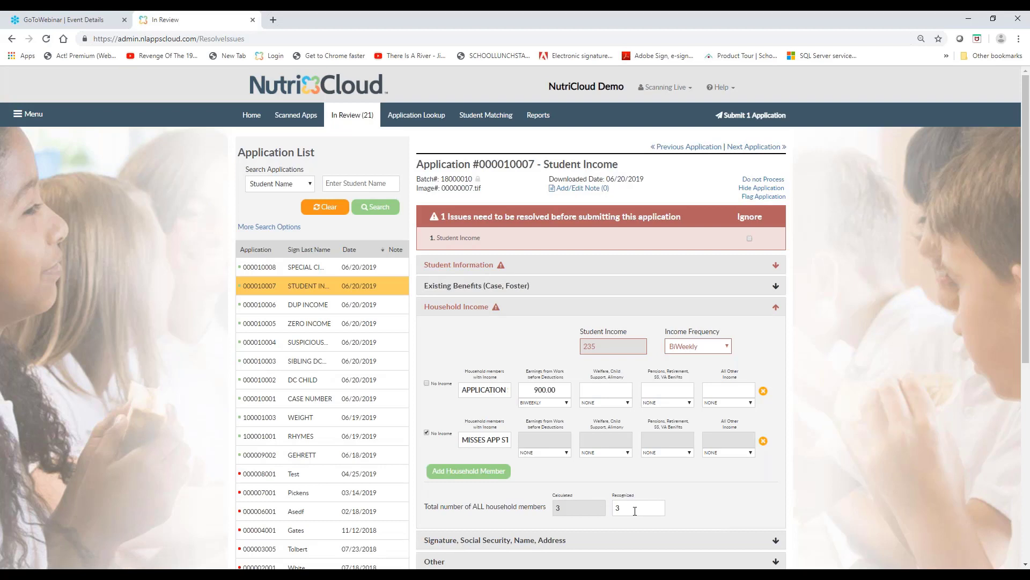
pyautogui.write('4')
pyautogui.scroll(-2, 691, 462)
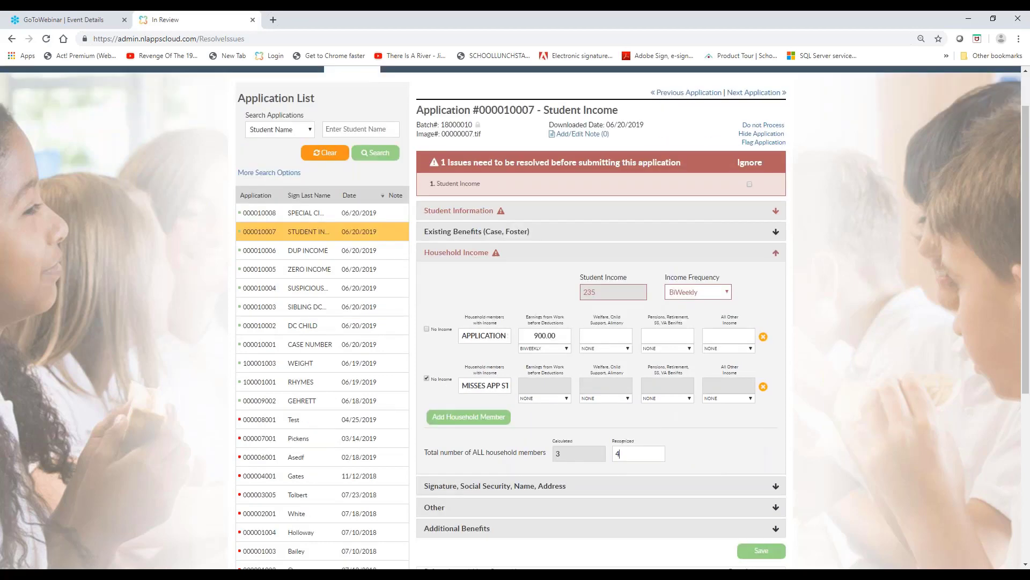
pyautogui.click(762, 498)
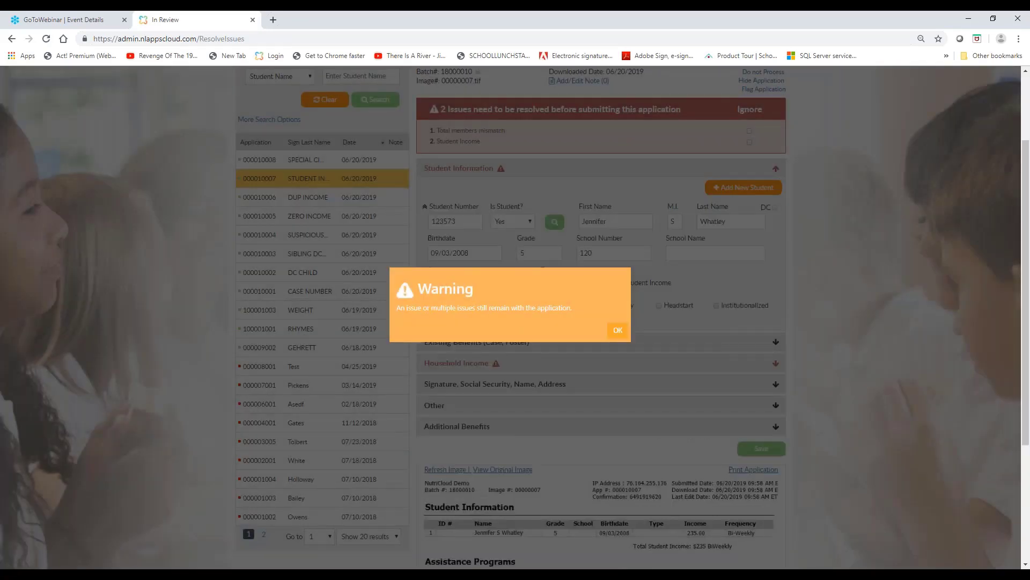
pyautogui.click(618, 330)
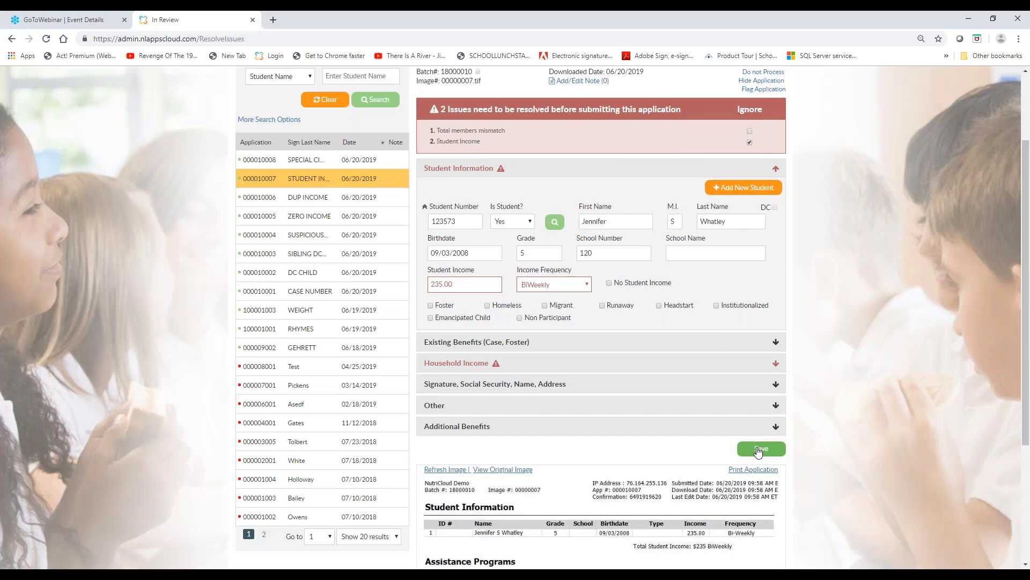
# Ignore the Student Income issue and save the application again
pyautogui.click(757, 450)
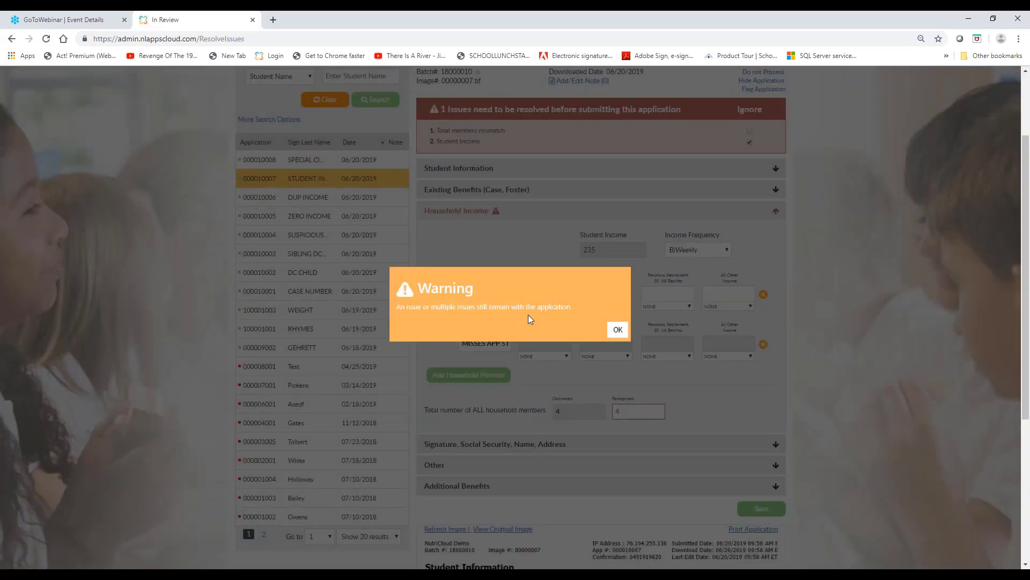
pyautogui.click(617, 330)
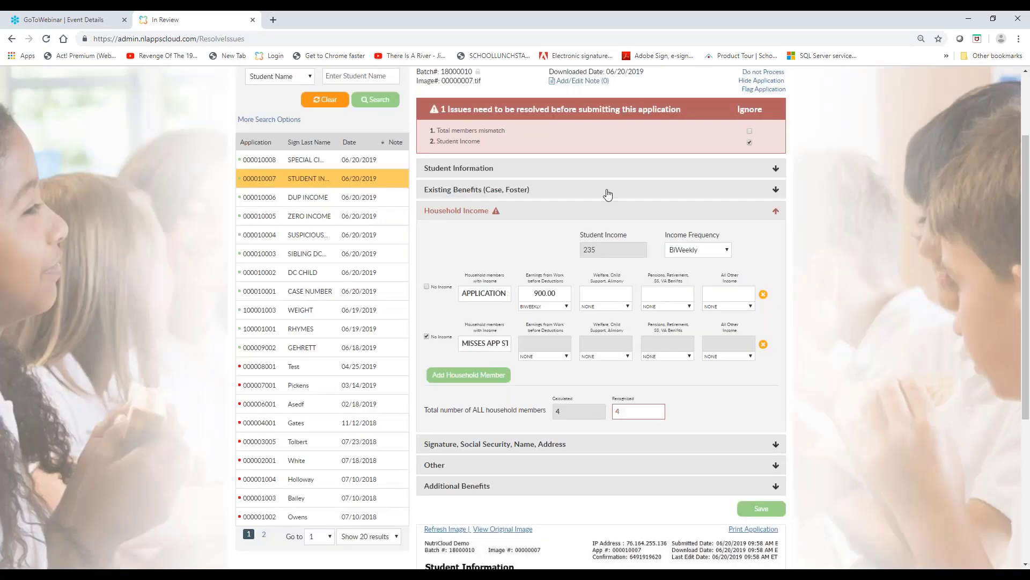
# Change the recognized total number of household members to 3 in Household Income and save the Student Income application as processed
pyautogui.click(511, 213)
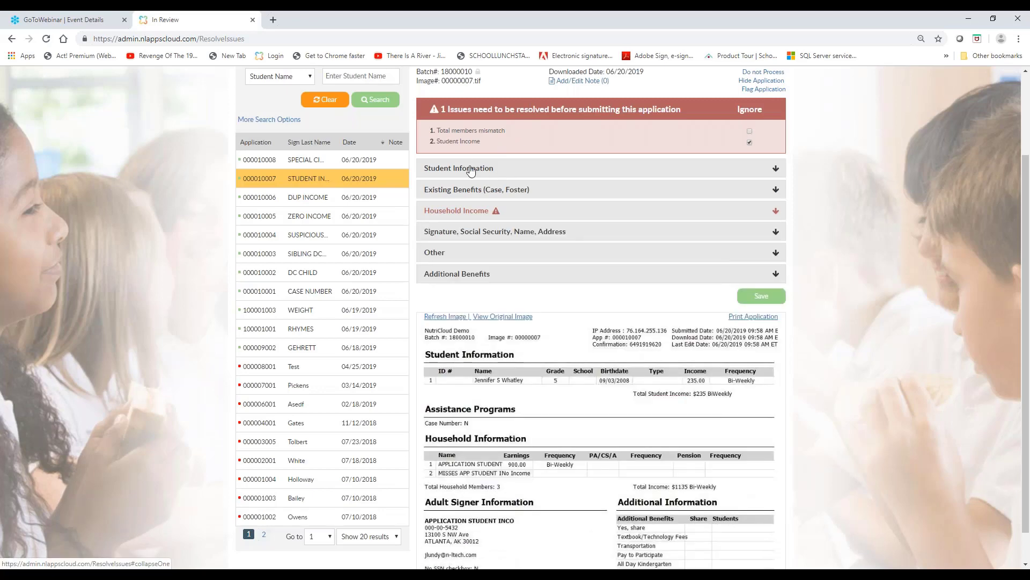
pyautogui.click(471, 170)
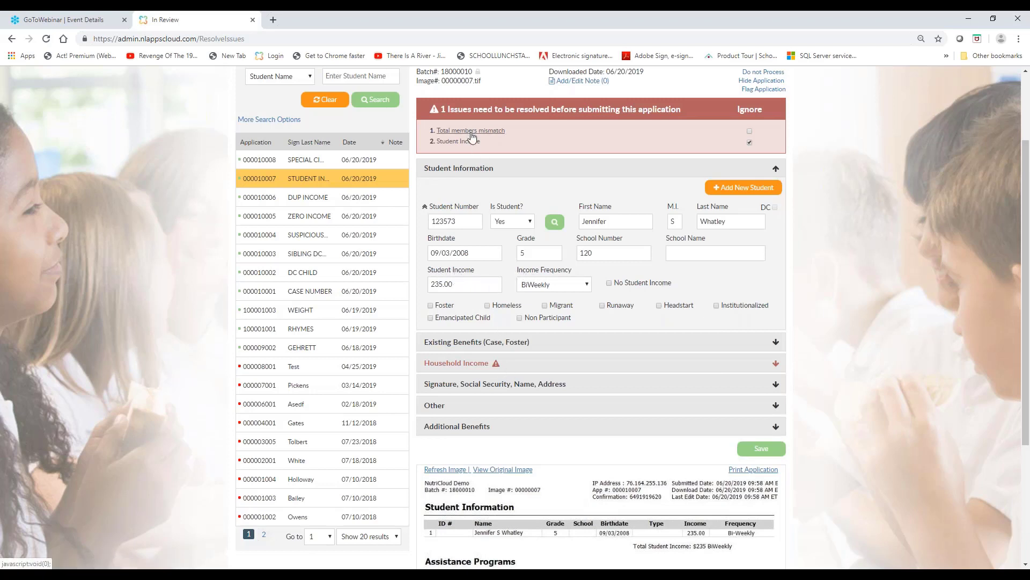
pyautogui.click(530, 363)
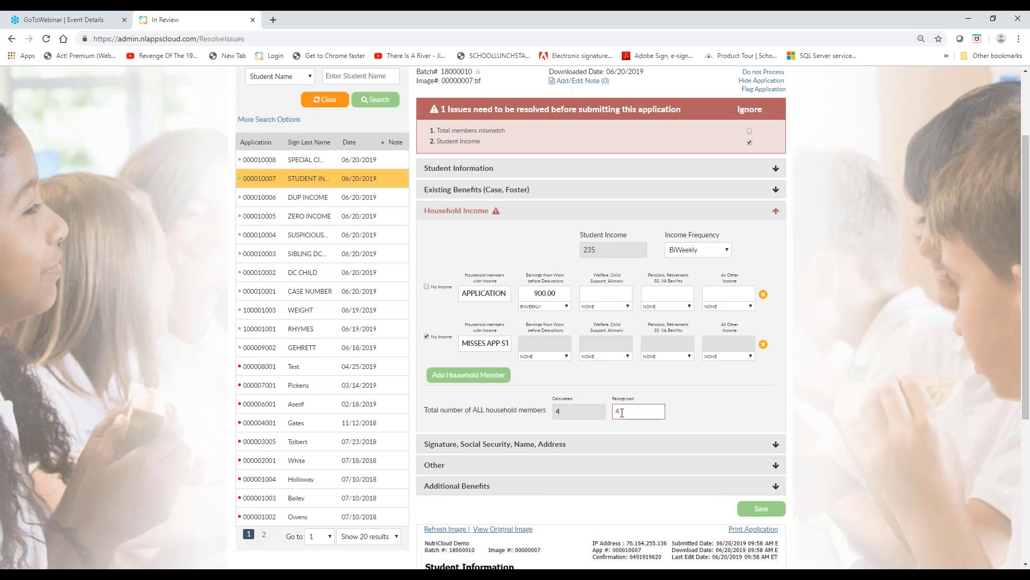
pyautogui.press('BackSpace')
pyautogui.write('3')
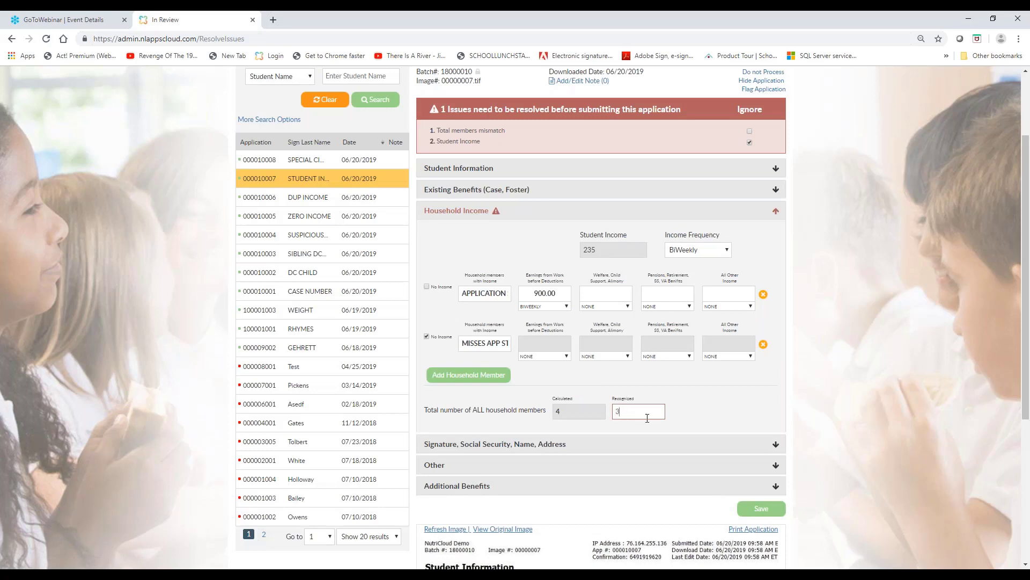
pyautogui.click(762, 508)
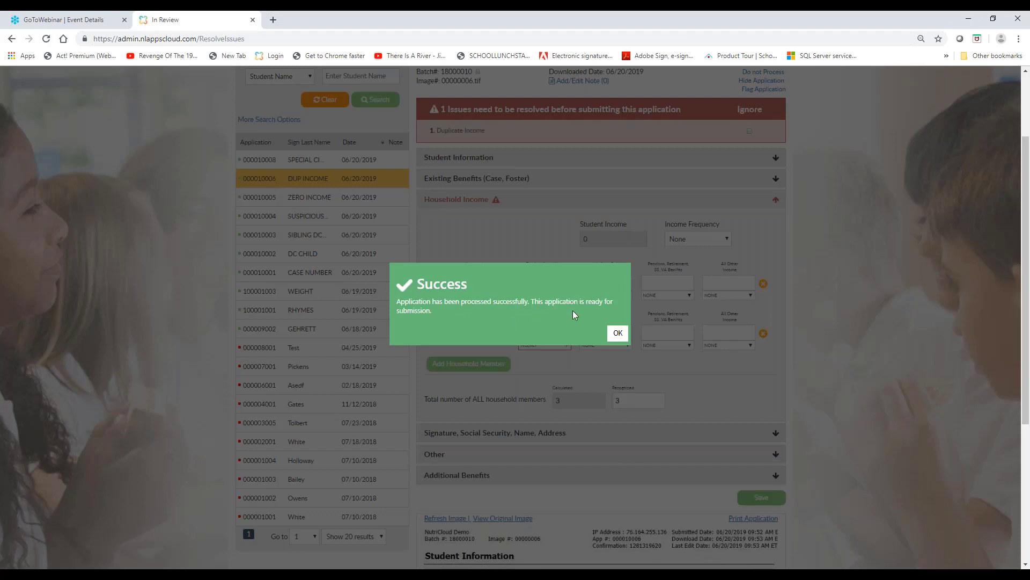
pyautogui.click(617, 334)
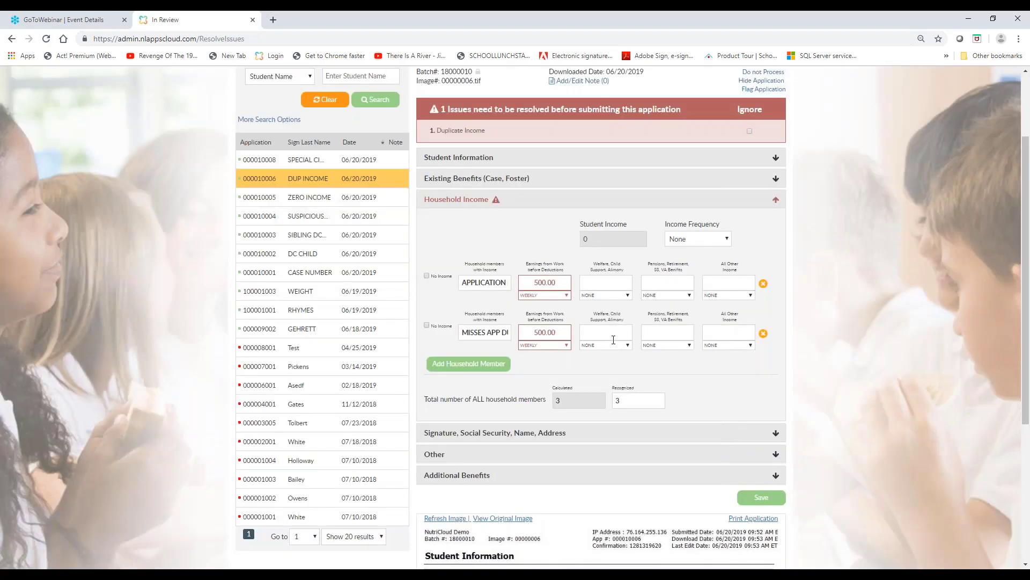
# Ignore the Duplicate Income issue on the DUP INCOME application and save it as processed
pyautogui.scroll(2, 649, 348)
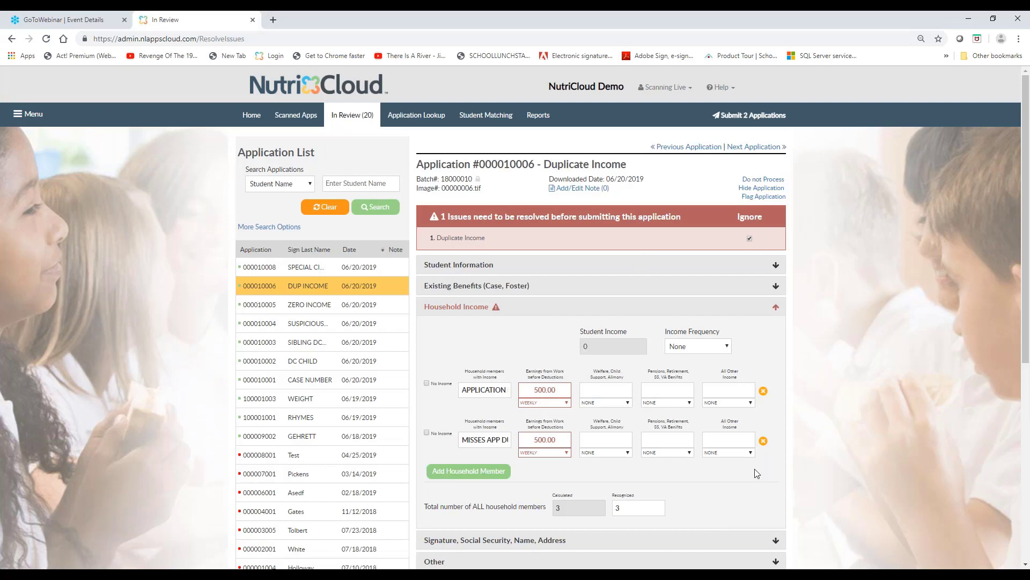
pyautogui.scroll(-2, 757, 472)
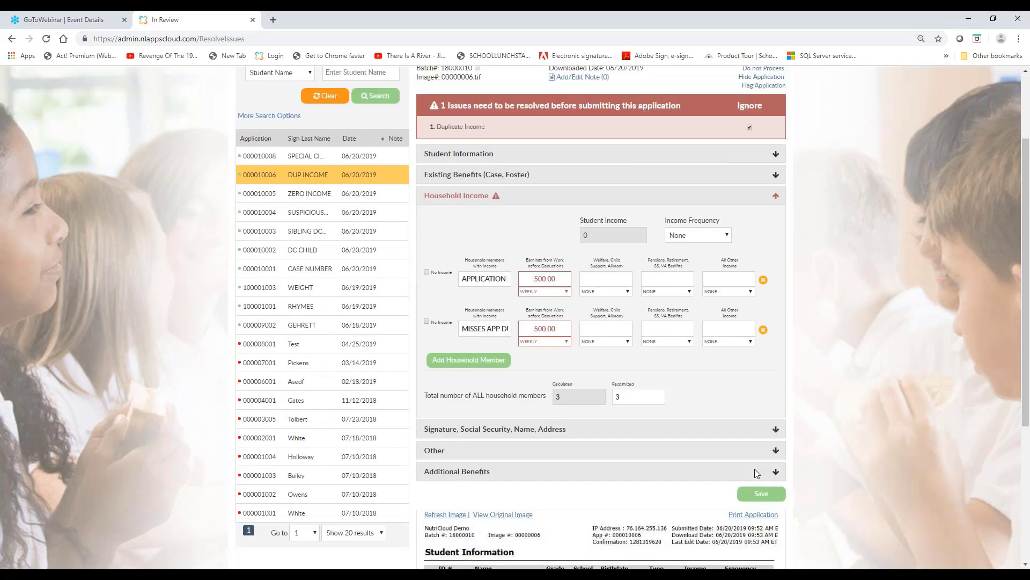
pyautogui.scroll(-1, 757, 472)
pyautogui.click(762, 445)
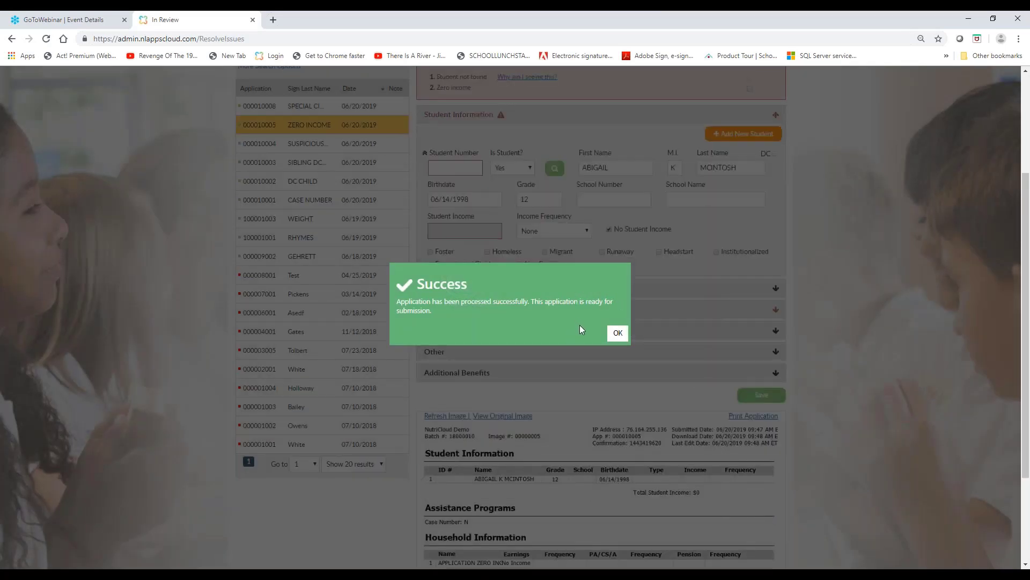
pyautogui.click(618, 334)
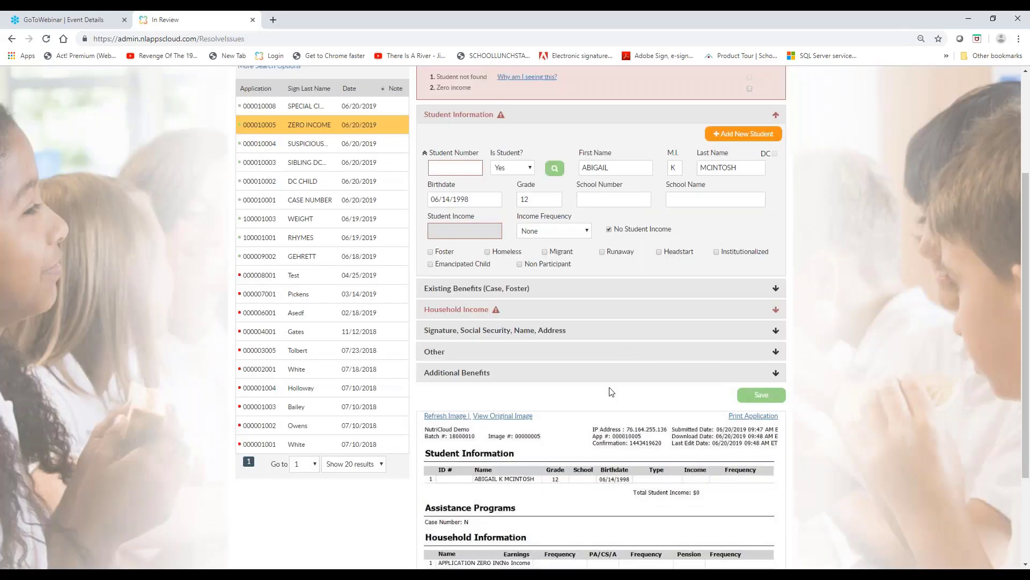
# View the notes window of the ZERO INCOME application and close it without adding a note
pyautogui.scroll(3, 610, 389)
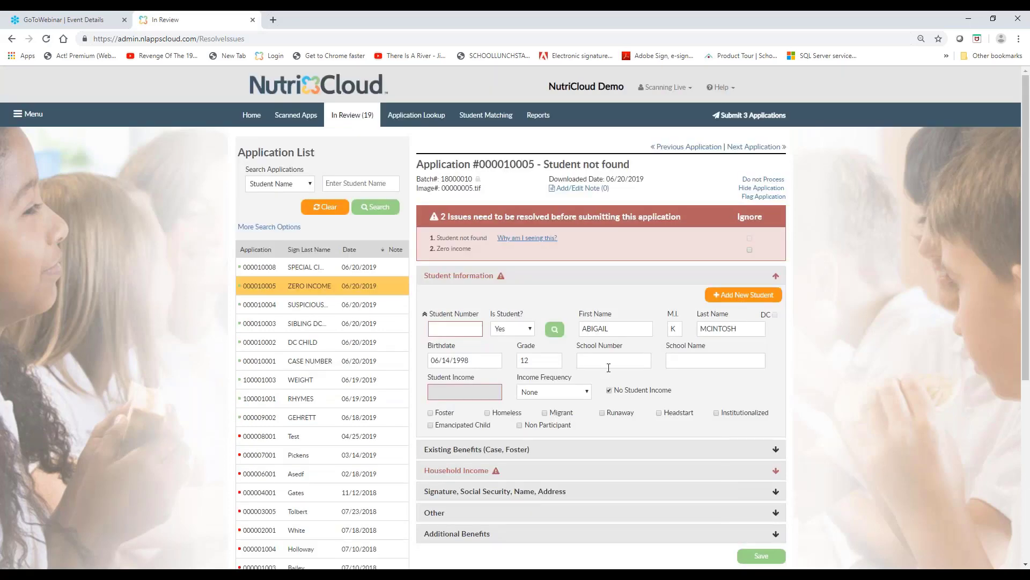
pyautogui.click(585, 192)
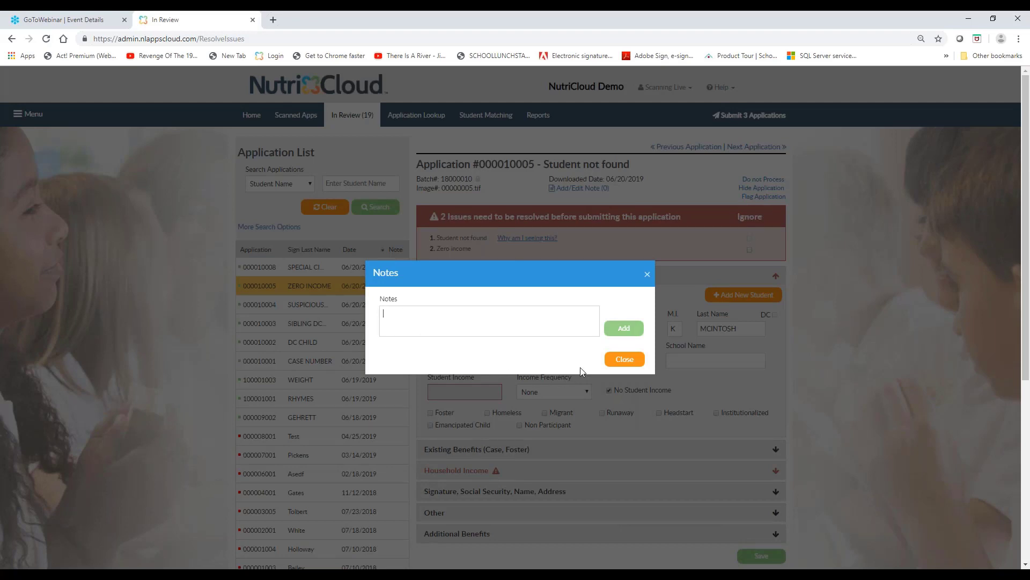
pyautogui.click(623, 359)
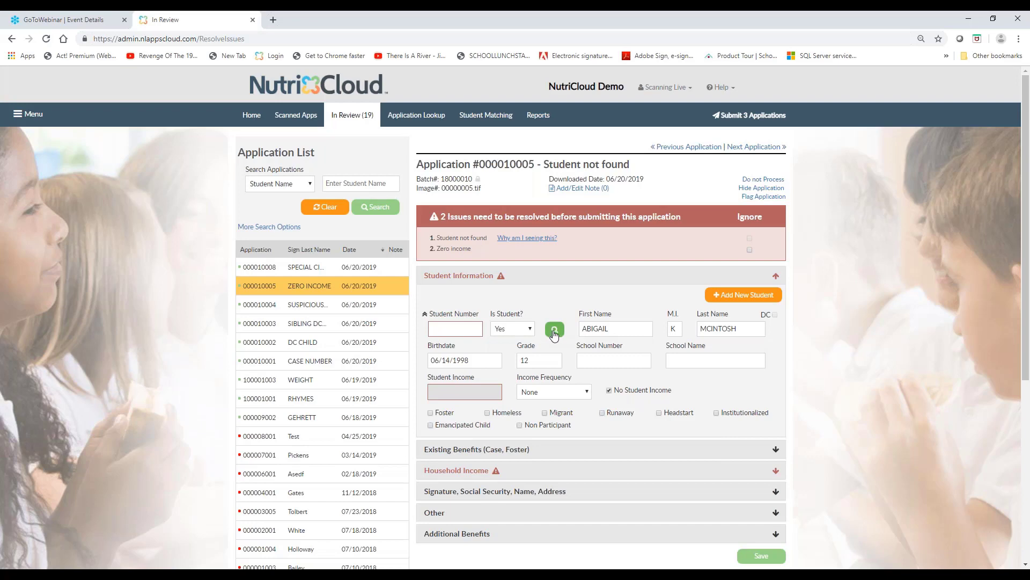
# Look up the unmatched student of the ZERO INCOME application and review the lookup's search fields and scored candidates
pyautogui.click(554, 331)
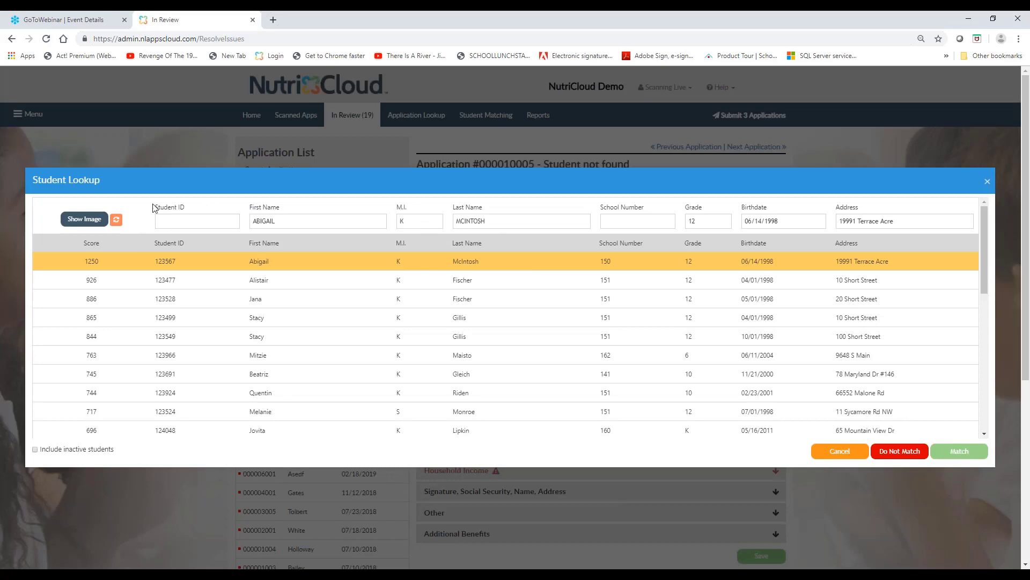
pyautogui.moveTo(152, 208); pyautogui.dragTo(917, 219)
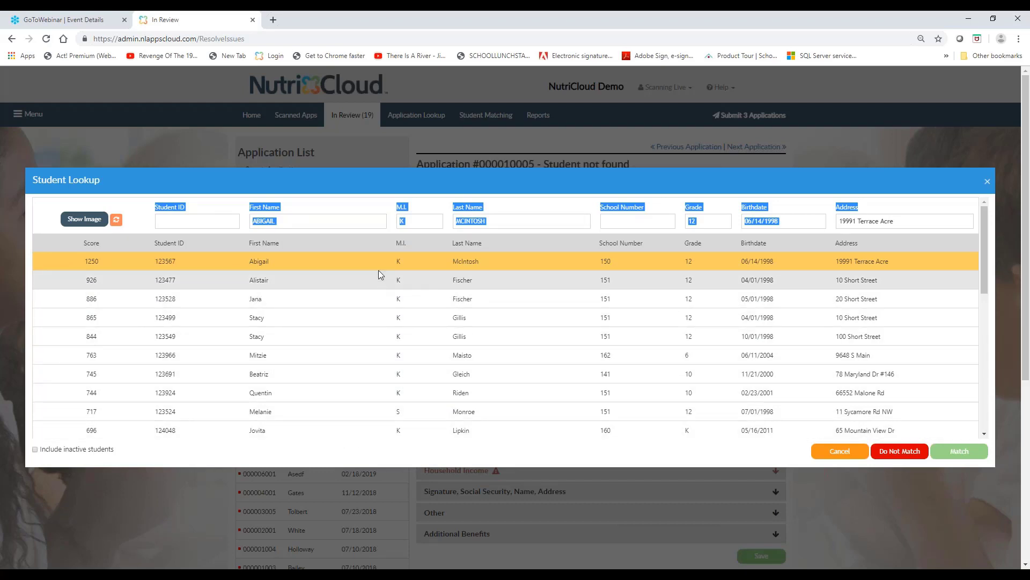
pyautogui.click(313, 221)
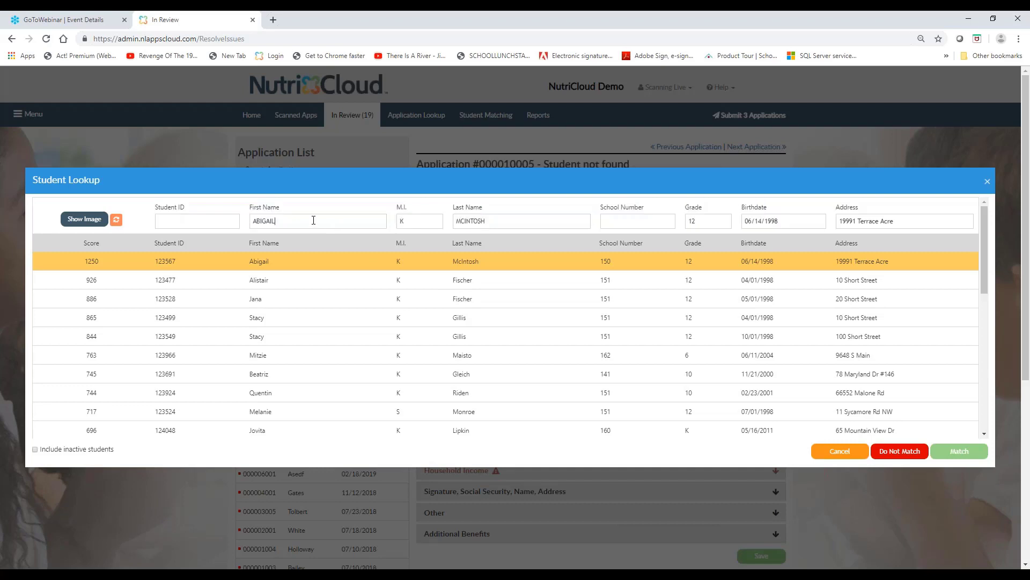
pyautogui.click(514, 221)
pyautogui.click(228, 225)
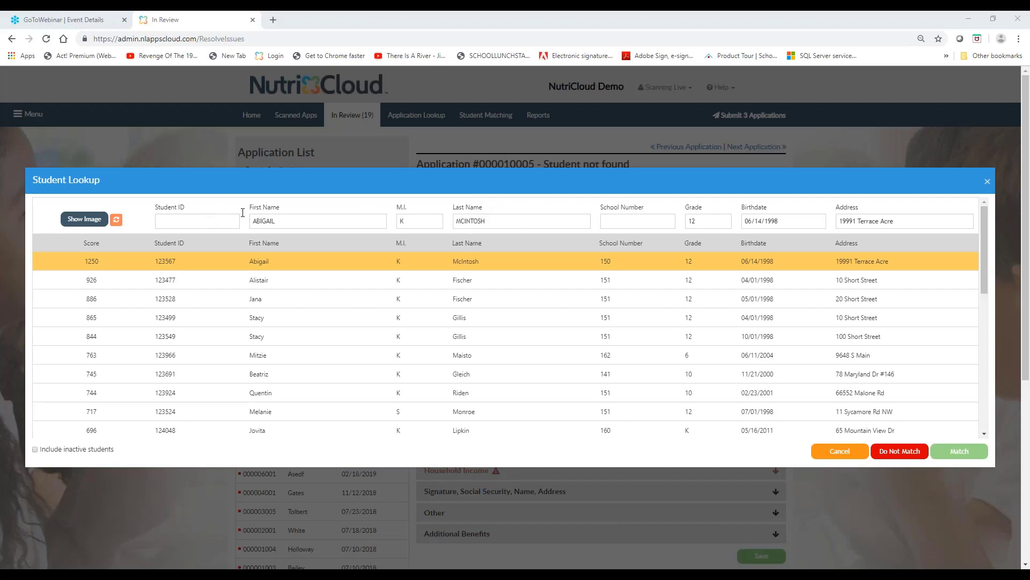
pyautogui.click(494, 221)
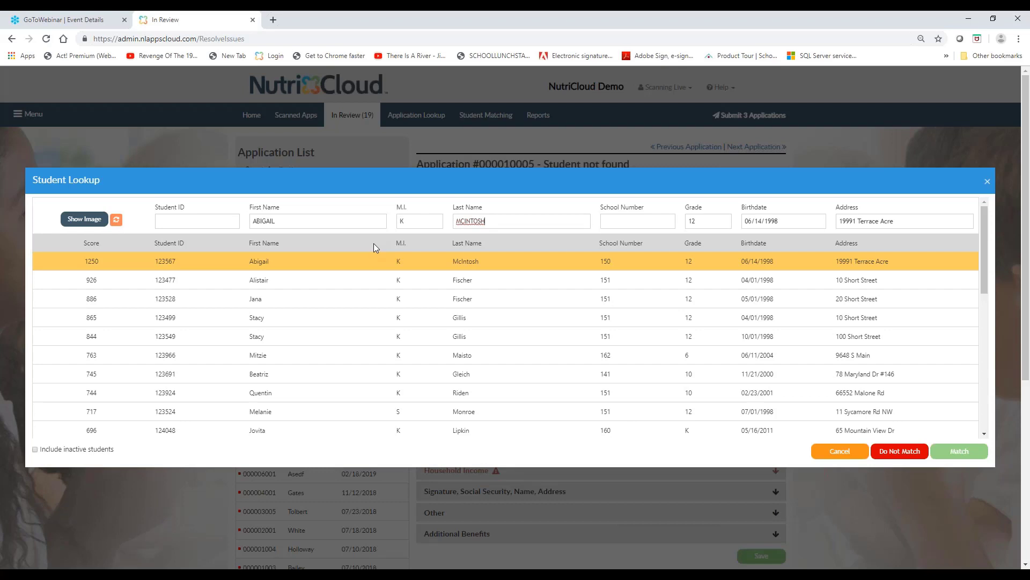
# Check the application image against the lookup's highest-scored candidate and match that student to the ZERO INCOME application
pyautogui.click(86, 220)
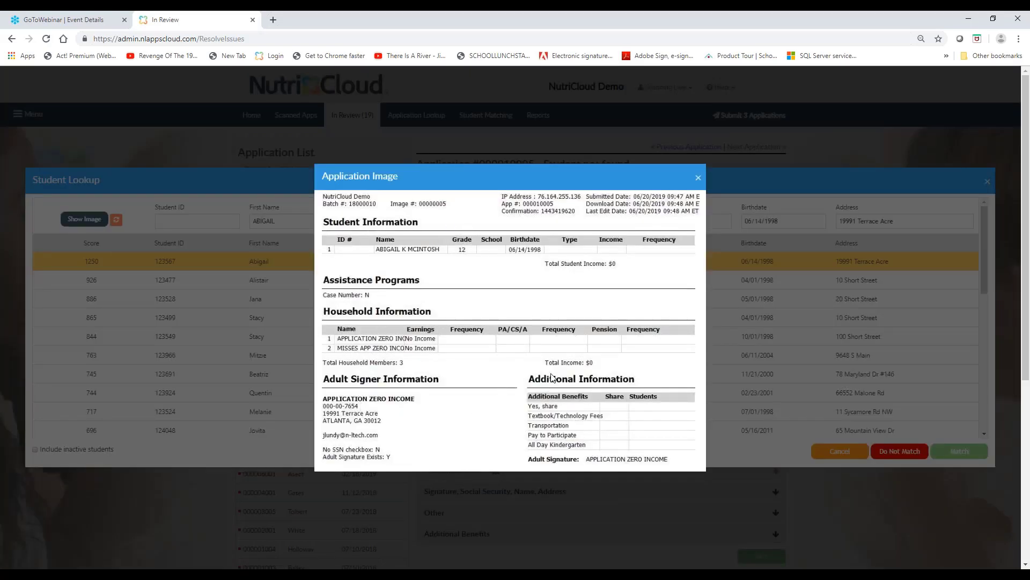
pyautogui.click(698, 180)
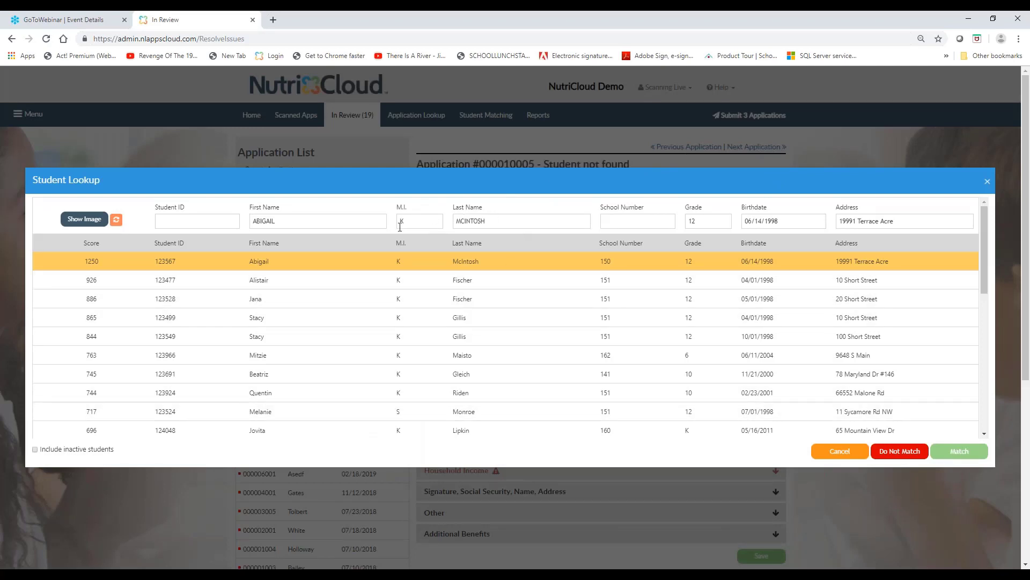
pyautogui.moveTo(248, 209); pyautogui.dragTo(569, 220)
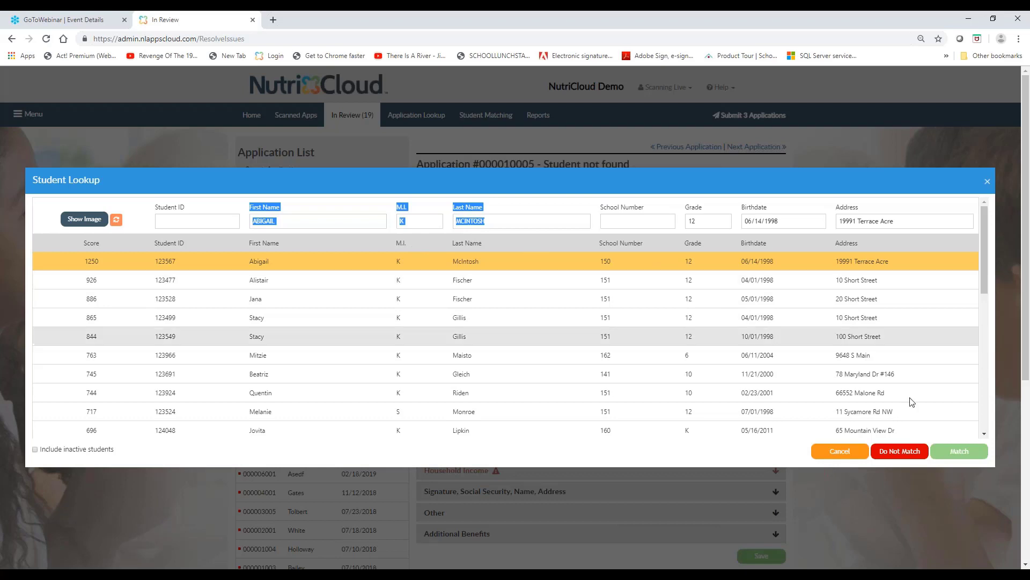
pyautogui.click(945, 456)
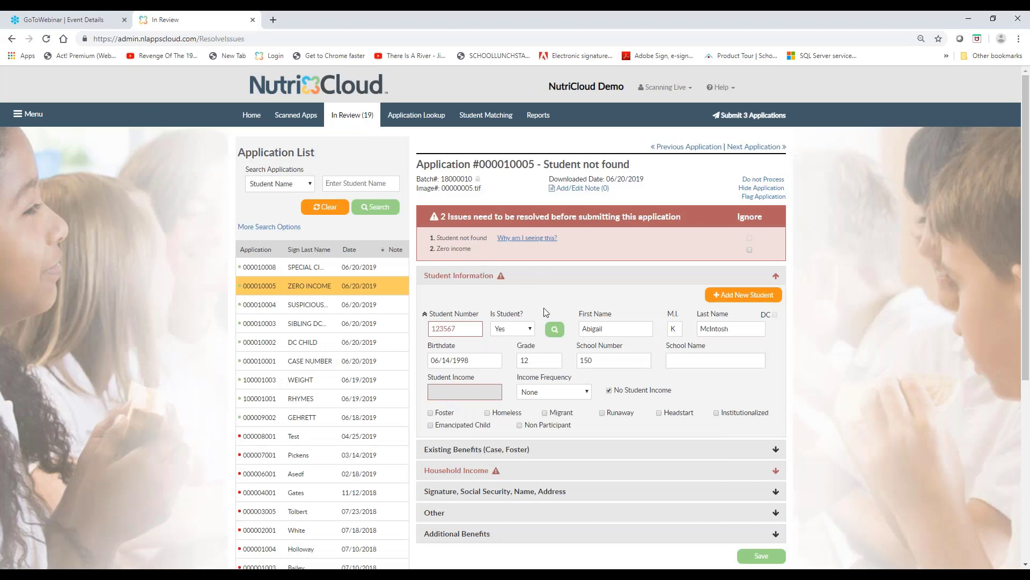
# Save the ZERO INCOME application with the matched student number, cancelling the repeated student lookup
pyautogui.doubleClick(460, 328)
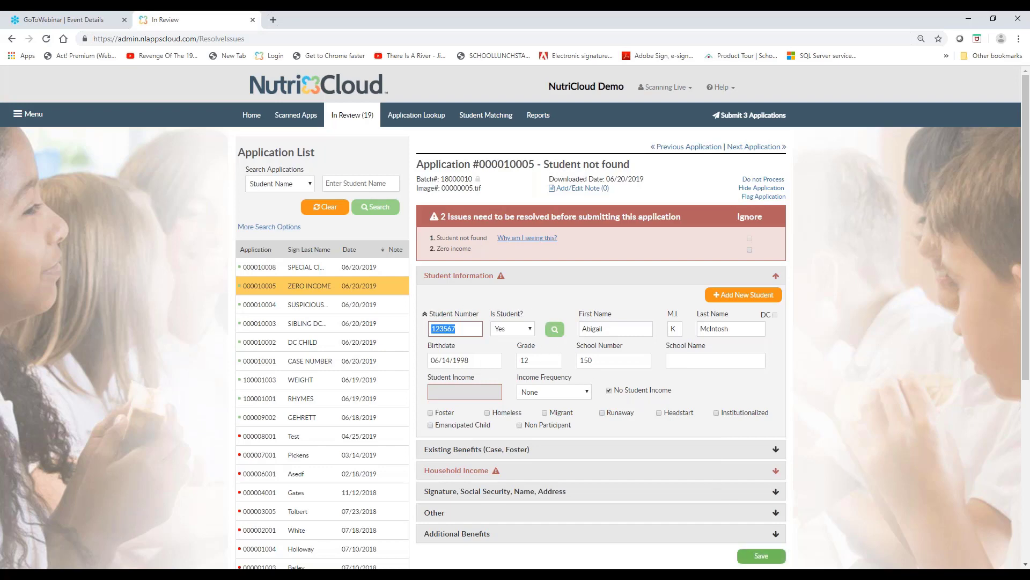
pyautogui.click(762, 556)
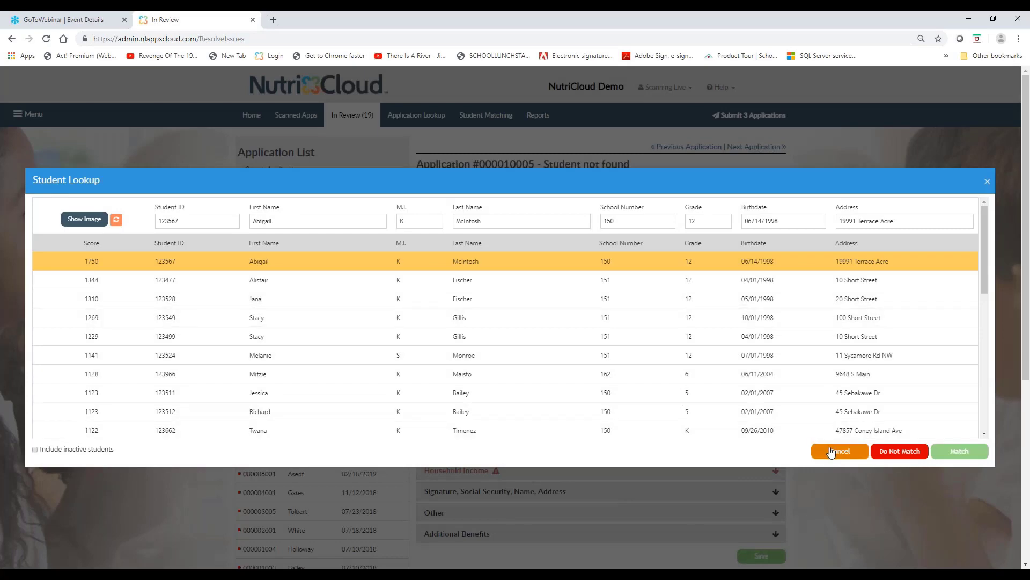
pyautogui.click(832, 452)
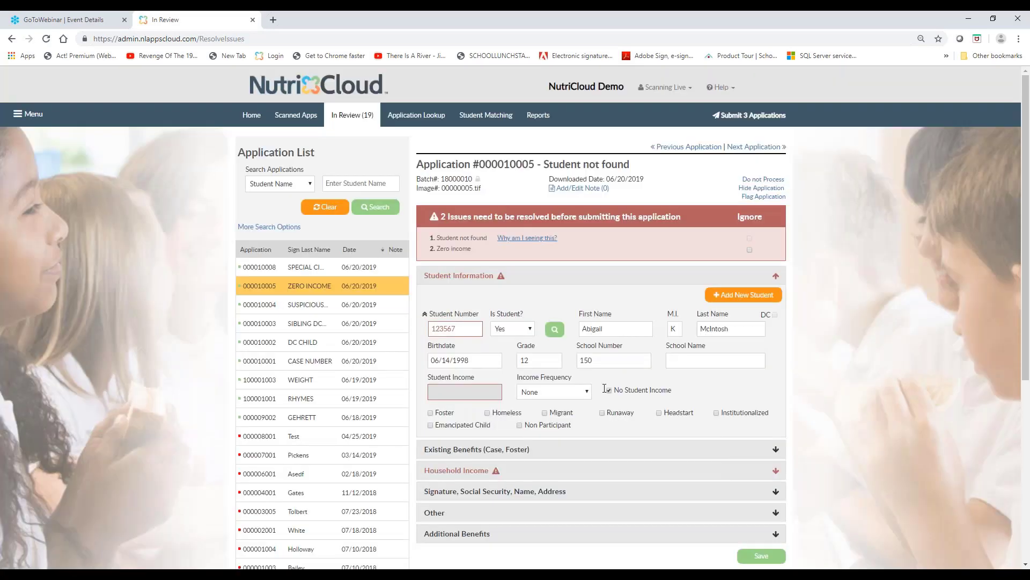
pyautogui.click(762, 557)
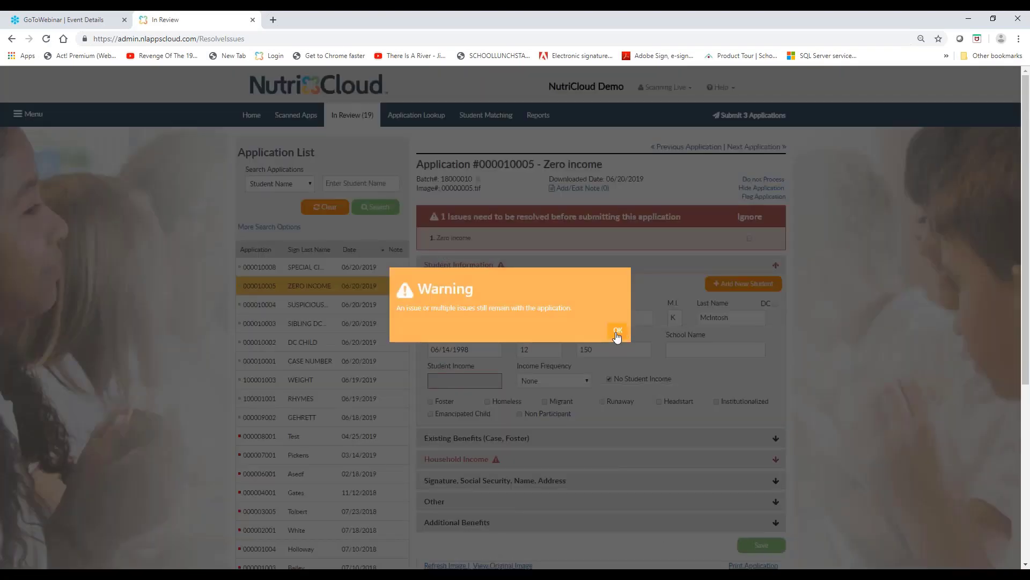
pyautogui.click(617, 330)
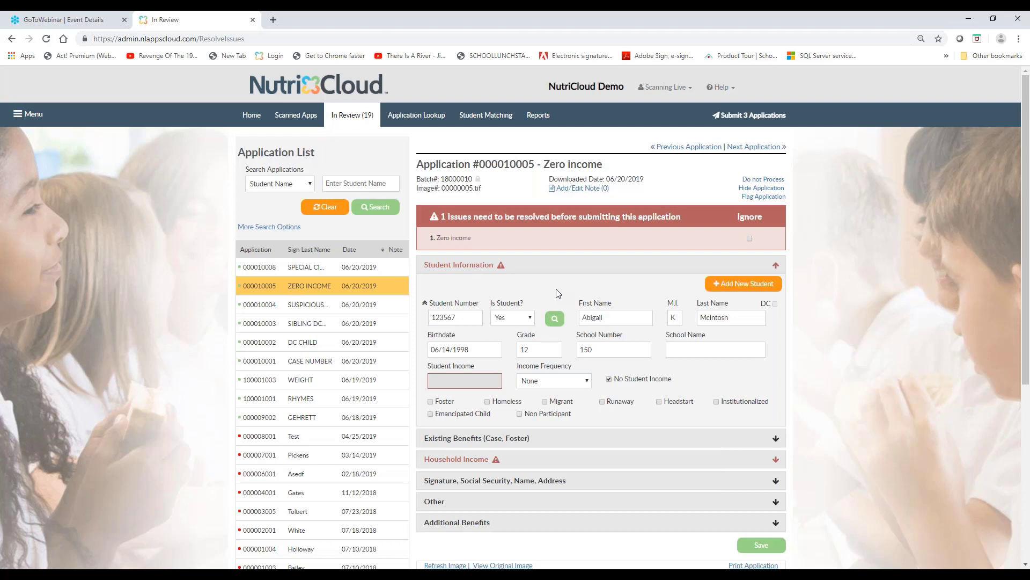
# Examine the Household Income section and the student details of the ZERO INCOME application
pyautogui.click(425, 304)
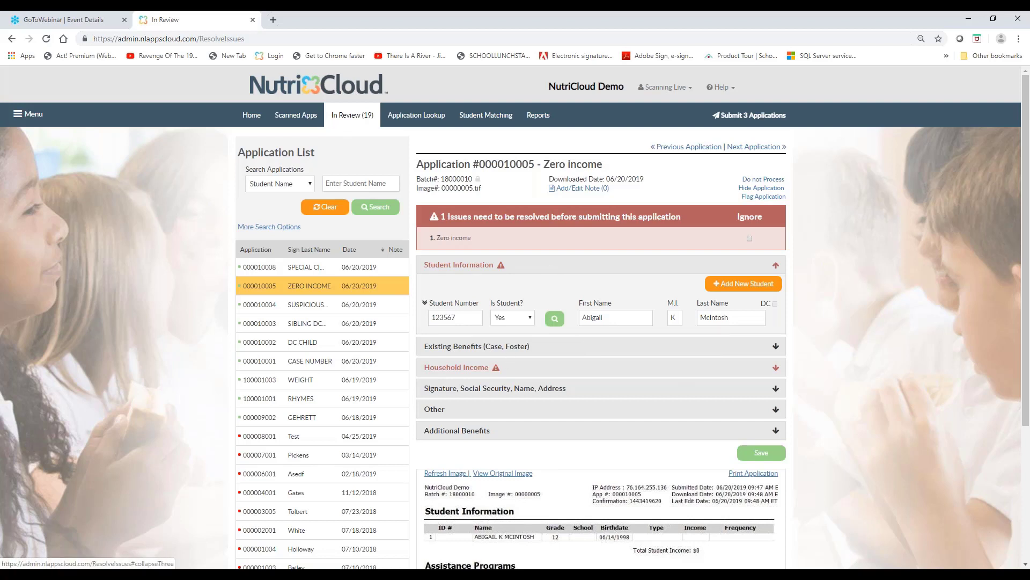
pyautogui.click(456, 368)
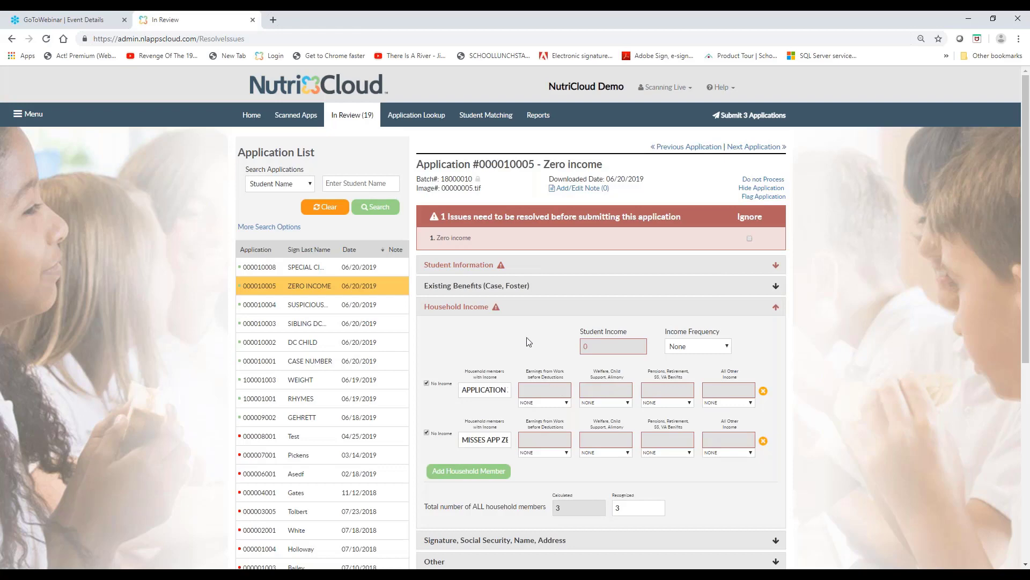
pyautogui.click(536, 311)
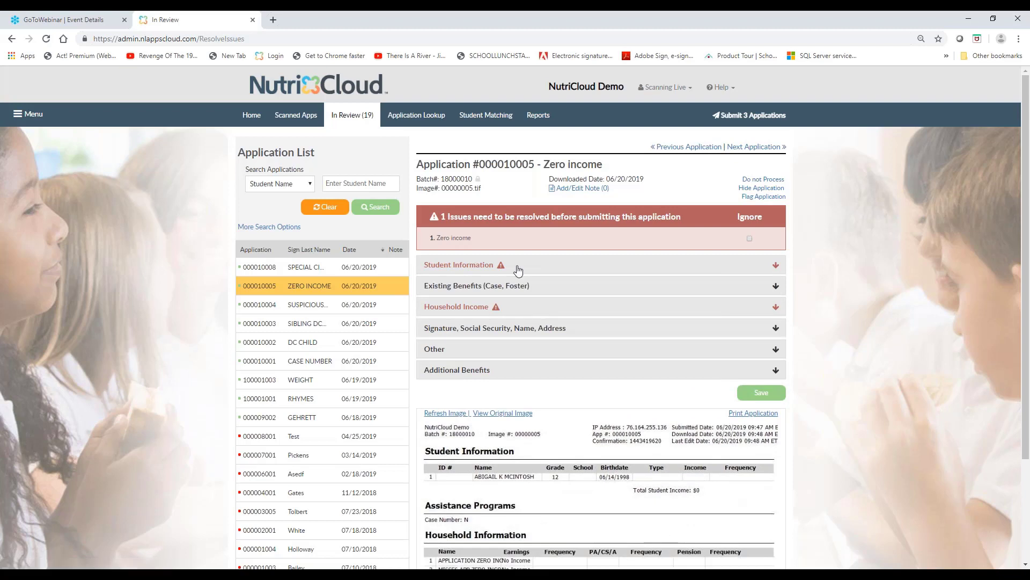
pyautogui.click(518, 269)
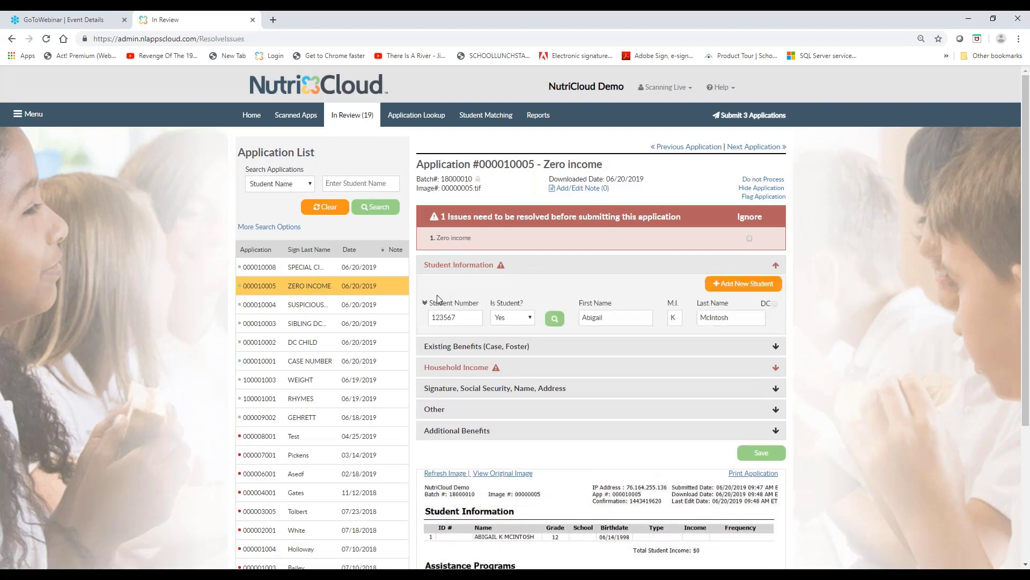
pyautogui.click(426, 303)
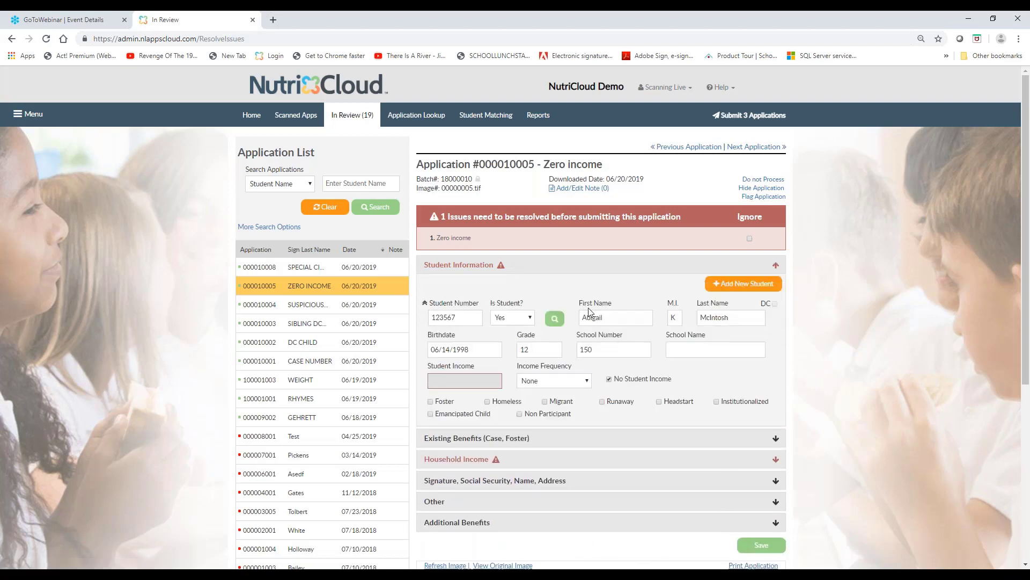
# Ignore the Zero income issue on the ZERO INCOME application and save it as processed
pyautogui.click(749, 238)
pyautogui.click(761, 546)
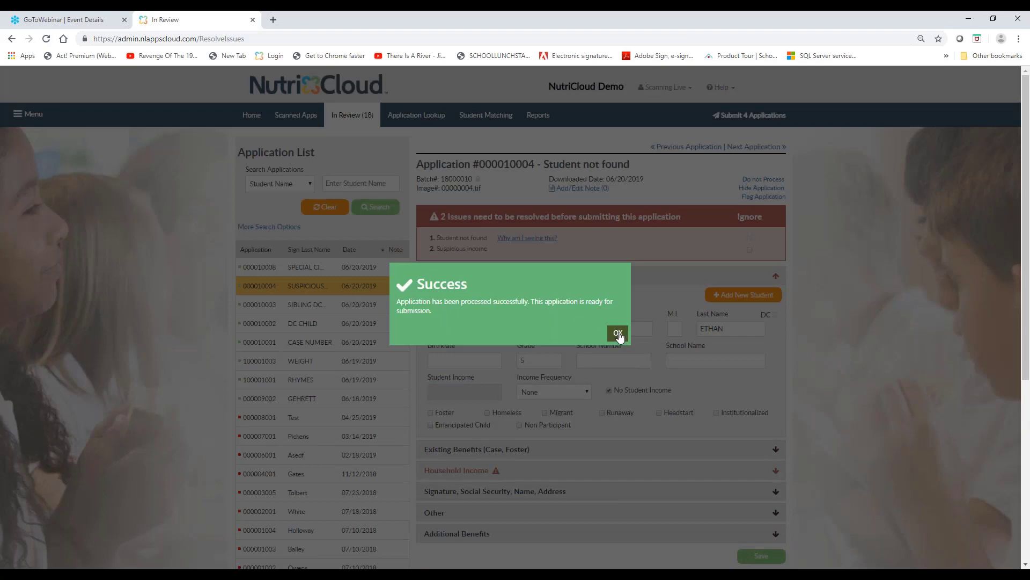
pyautogui.click(618, 334)
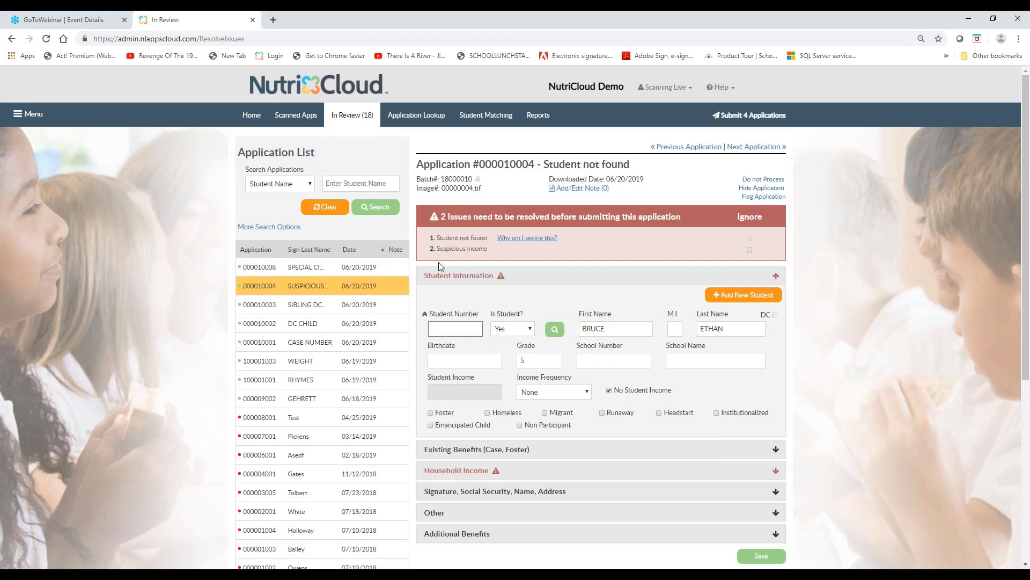
# Correct the second household member's monthly earnings from work to 1000.00 on the SUSPICIOUS application, save it and recheck Household Income
pyautogui.click(465, 249)
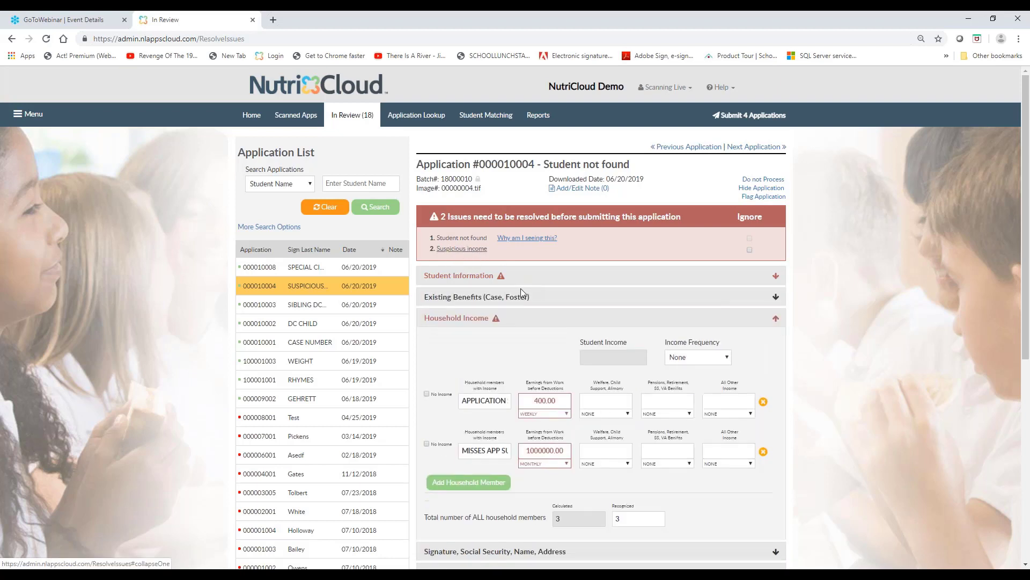
pyautogui.scroll(-2, 520, 288)
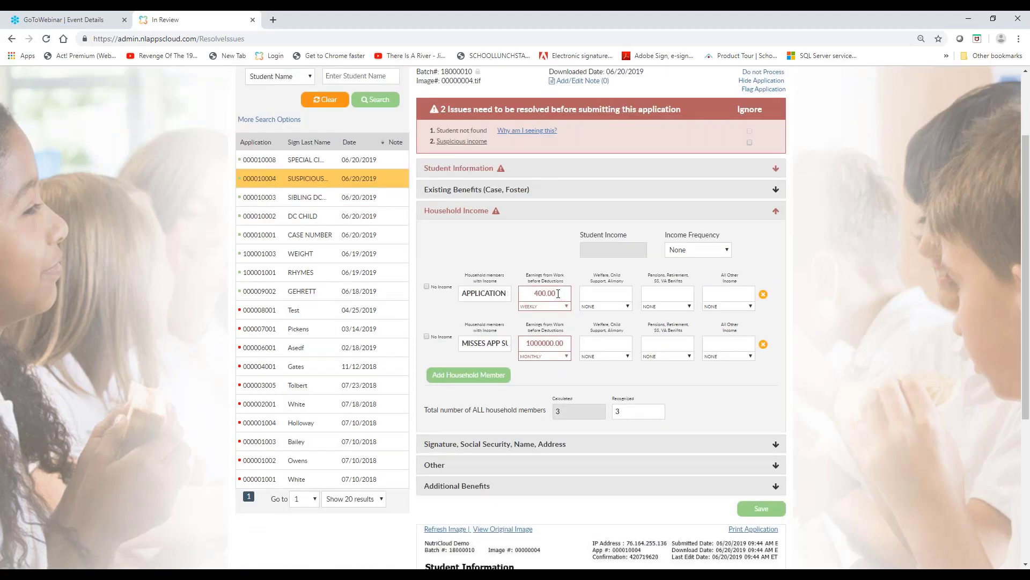
pyautogui.click(558, 293)
pyautogui.press('Delete')
pyautogui.press('Delete')
pyautogui.press('Delete')
pyautogui.click(757, 510)
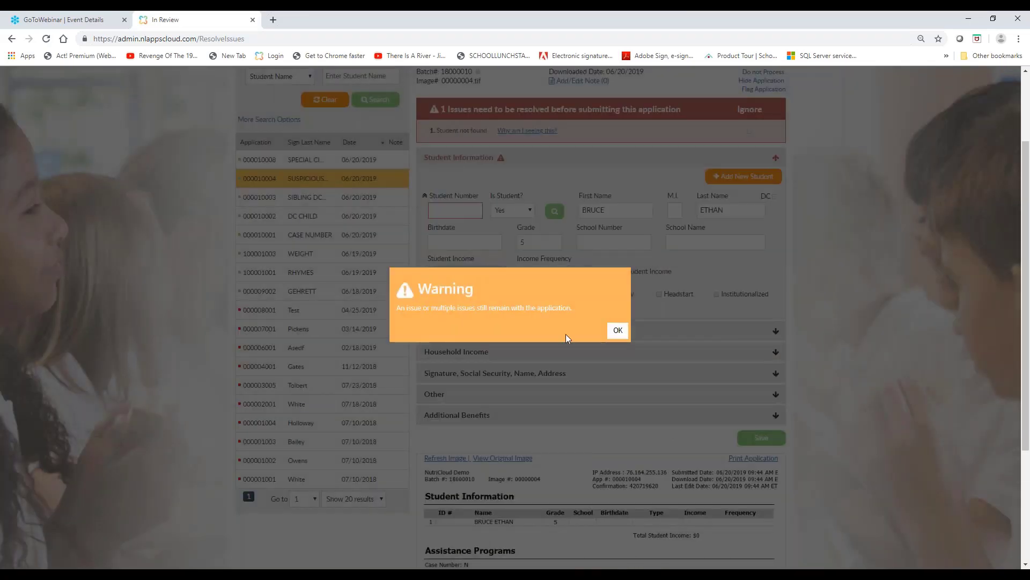
pyautogui.click(620, 332)
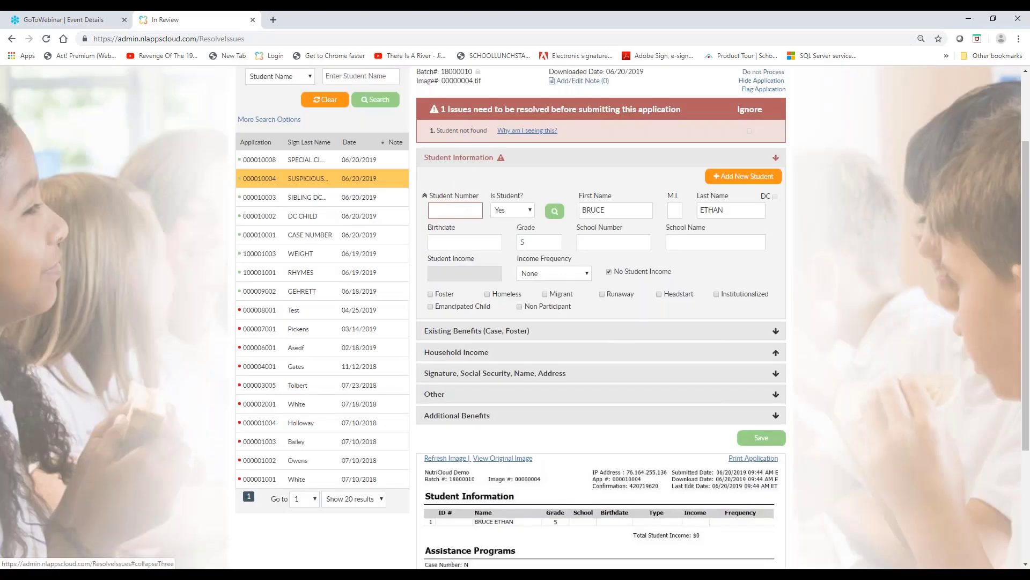
pyautogui.click(454, 352)
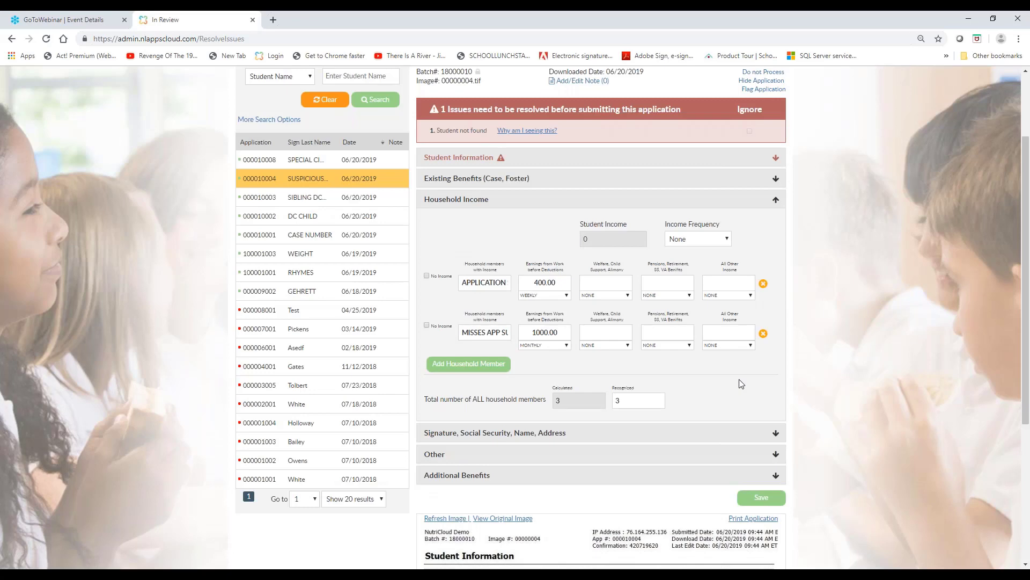
# Add the note "Parent verified she created a typo on the app. Income is supposed to be 1,000 per month." to the SUSPICIOUS application
pyautogui.scroll(1, 741, 383)
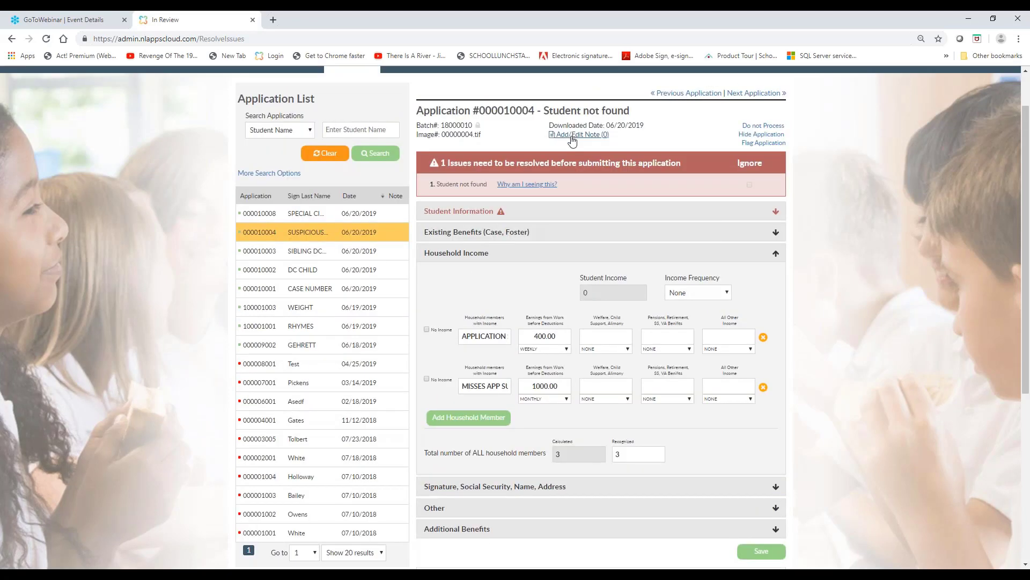
pyautogui.click(579, 135)
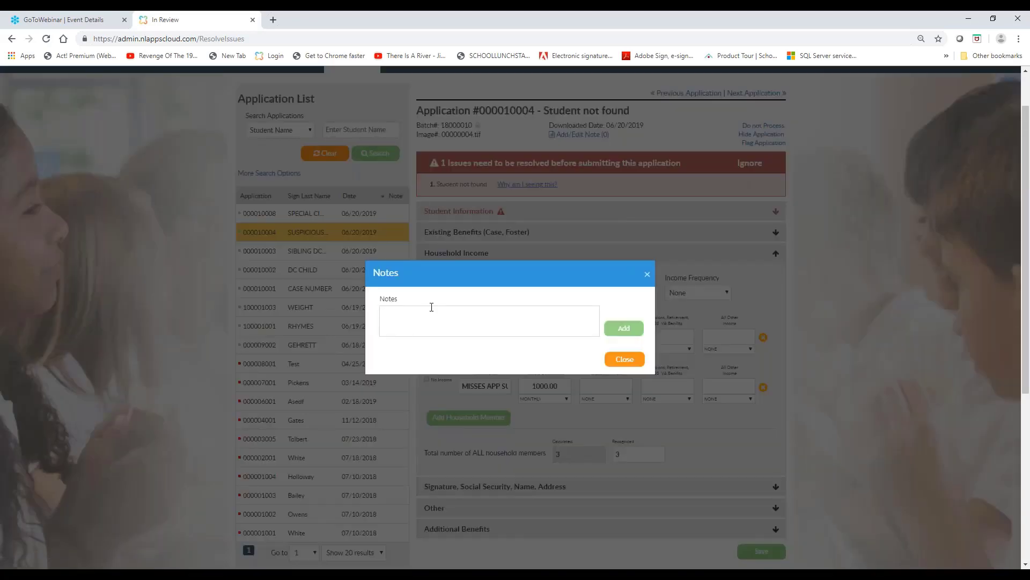
pyautogui.write('Parent verified she created a typo on the app. ')
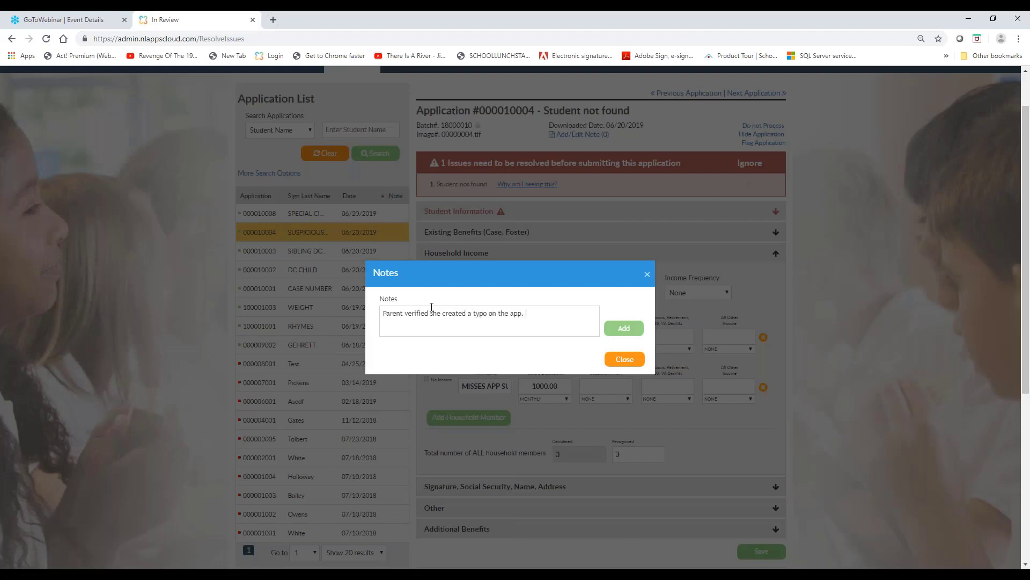
pyautogui.write('Income is supposed to be 1,0000 per month.')
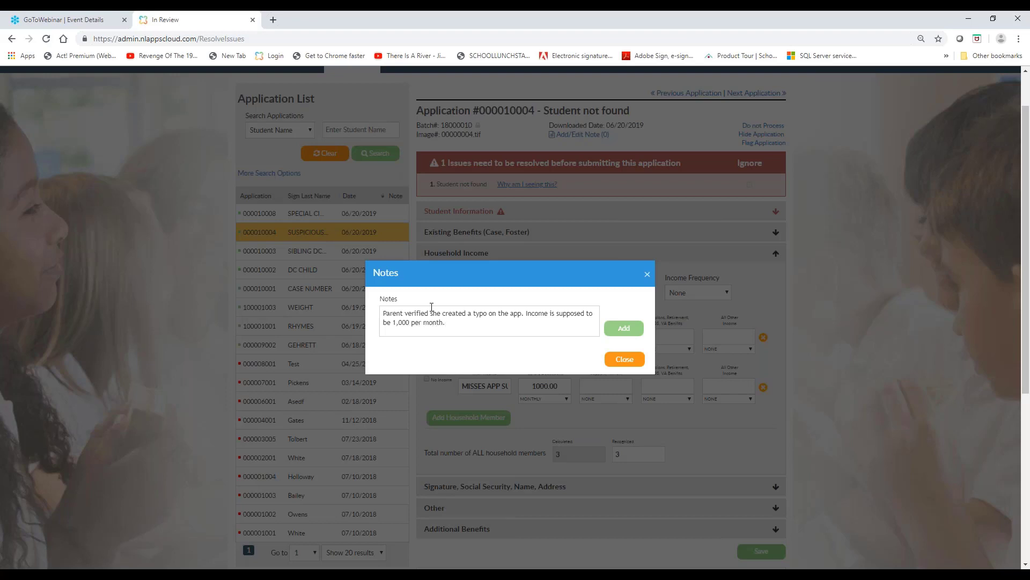
pyautogui.click(624, 329)
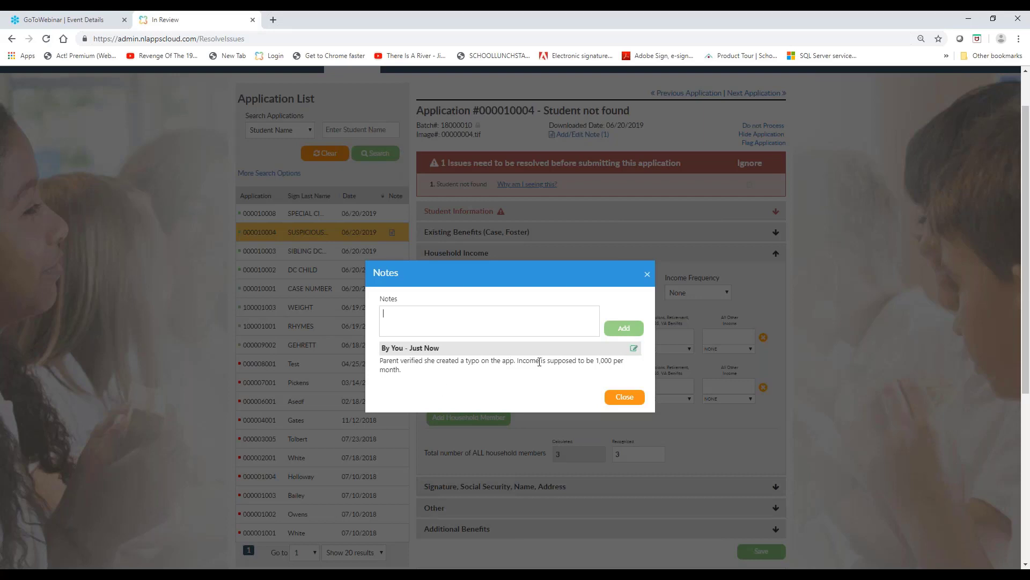
pyautogui.click(639, 402)
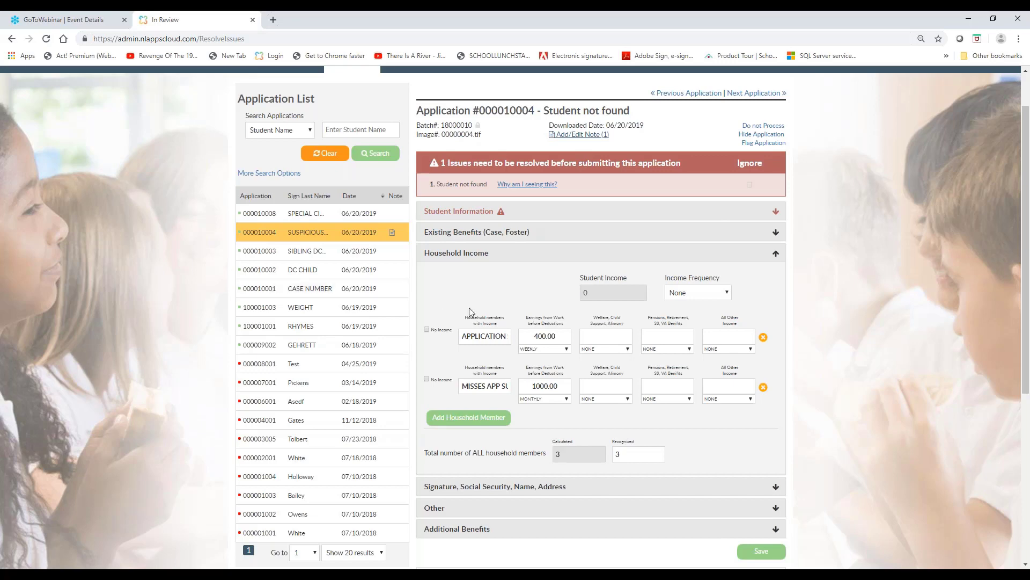
# Refresh the SUSPICIOUS application's image with the corrected income and view the original image for comparison
pyautogui.click(496, 258)
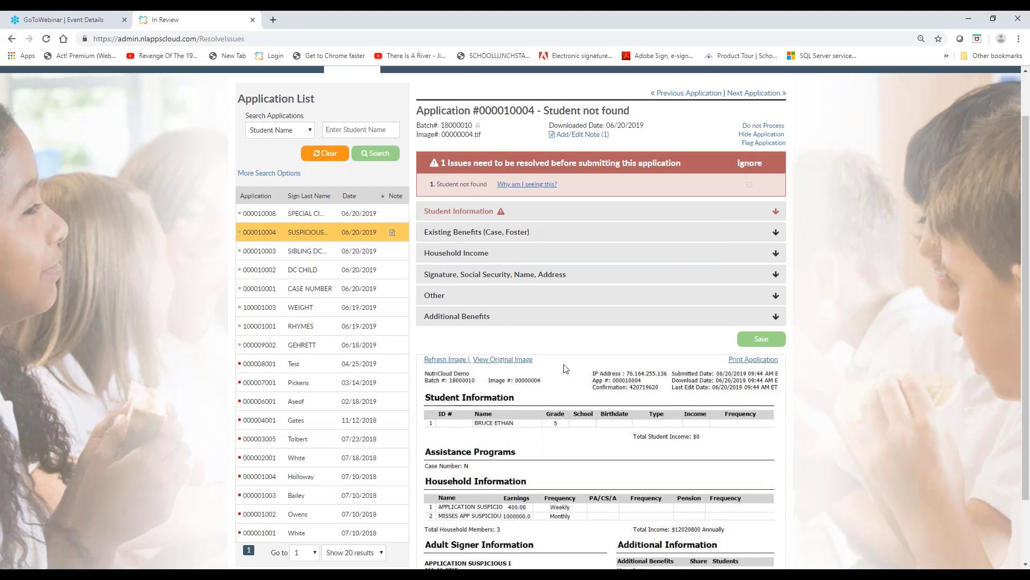
pyautogui.scroll(-1, 565, 370)
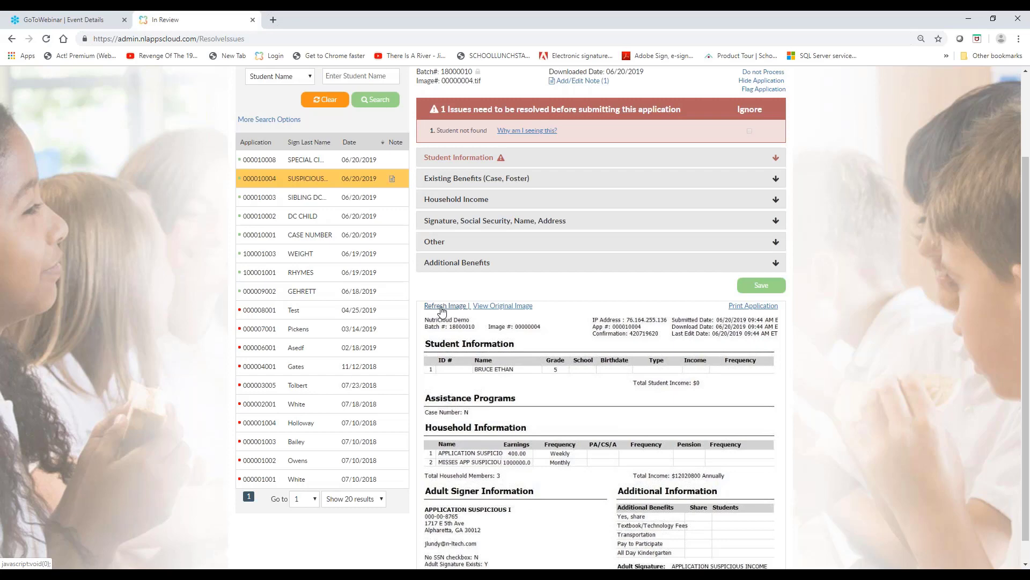
pyautogui.click(441, 310)
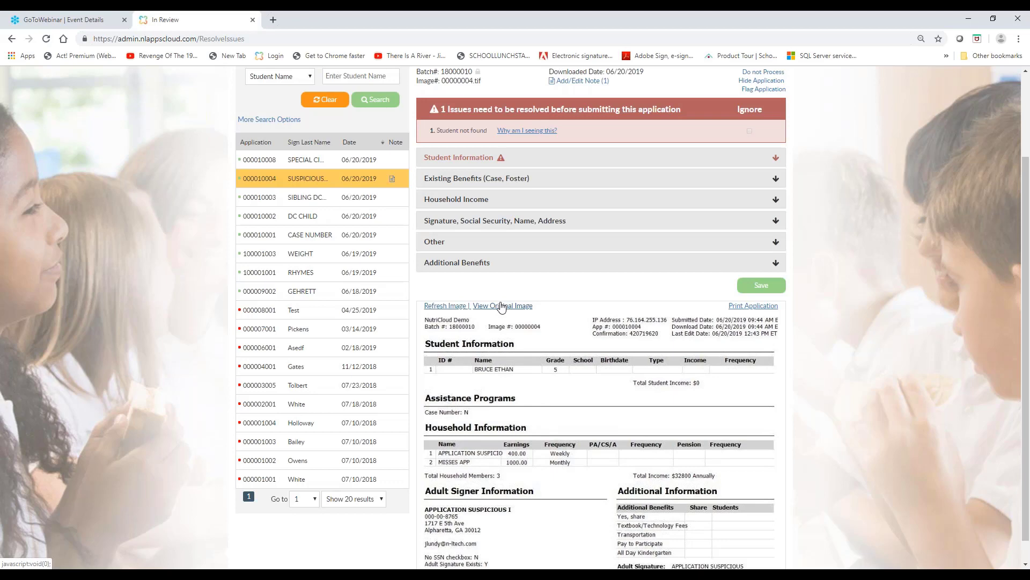
pyautogui.click(501, 305)
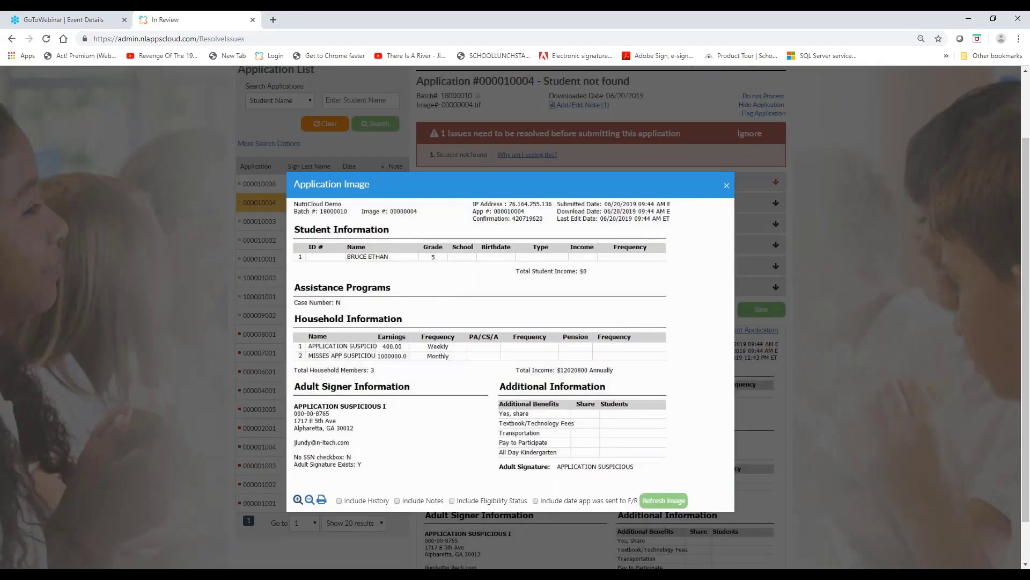
pyautogui.click(727, 186)
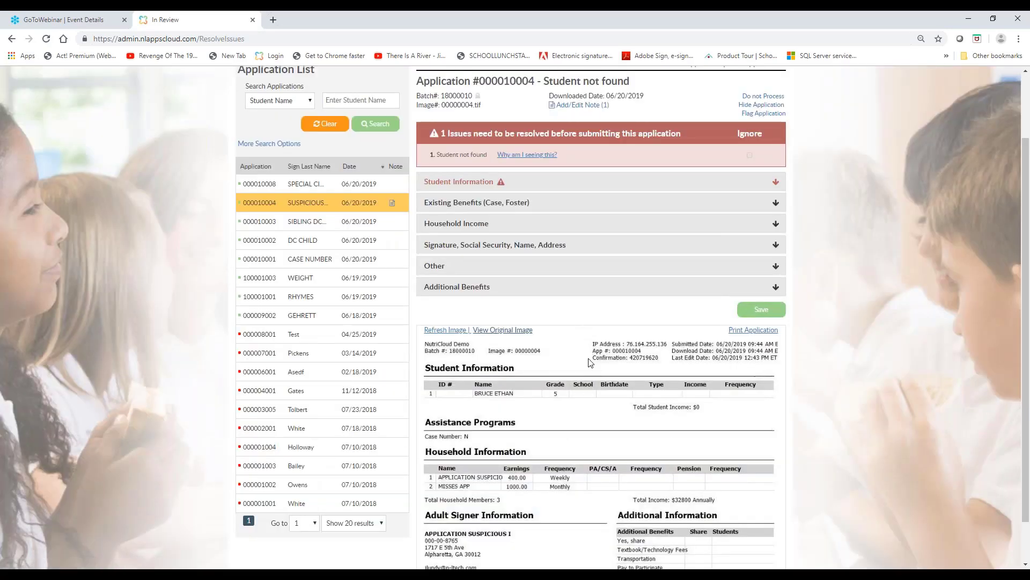
# Look through the candidate students for the unmatched student on the SUSPICIOUS application and close the lookup without matching anyone
pyautogui.click(525, 186)
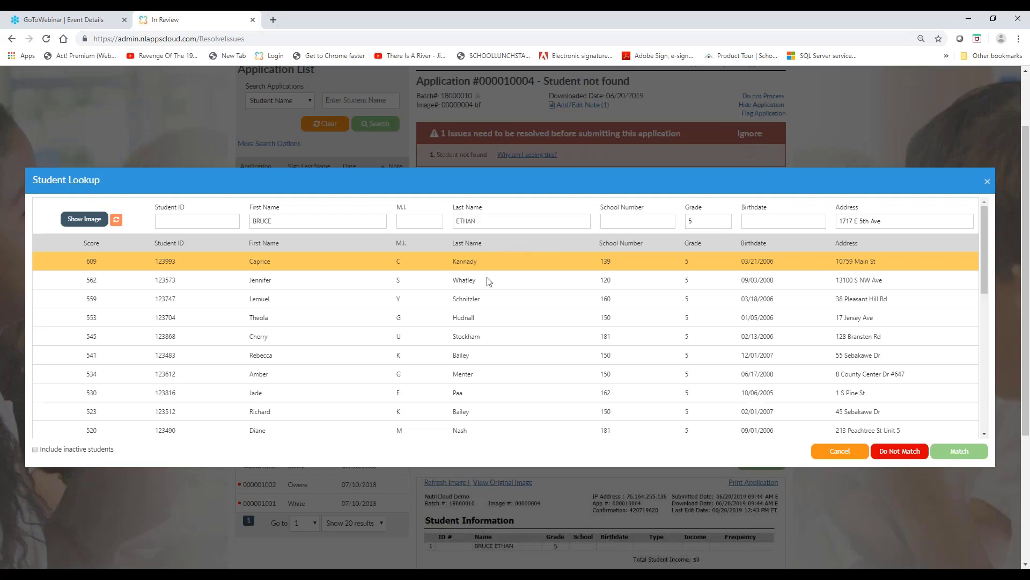
pyautogui.scroll(-1, 282, 339)
pyautogui.scroll(-2, 283, 340)
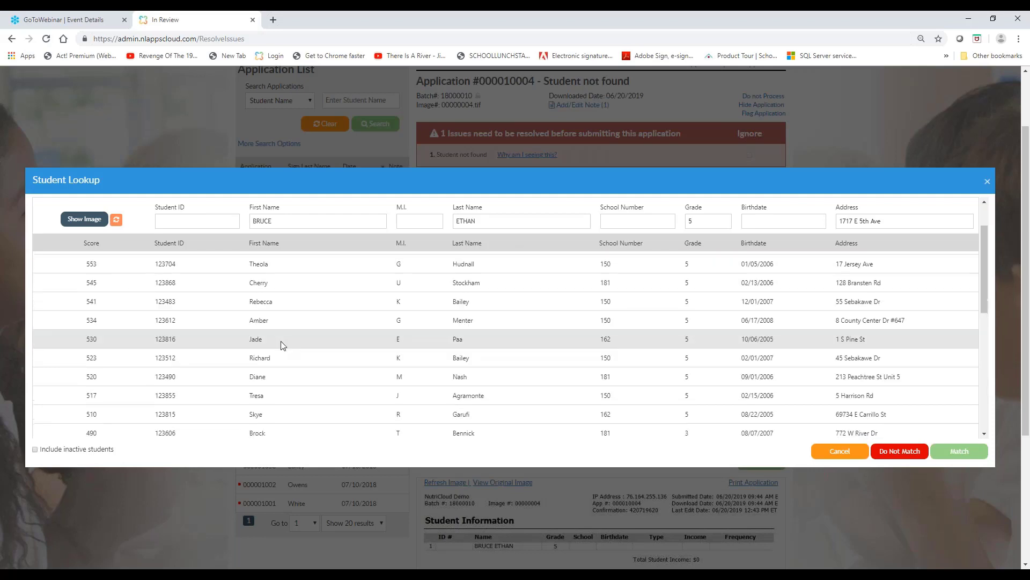
pyautogui.scroll(-3, 283, 342)
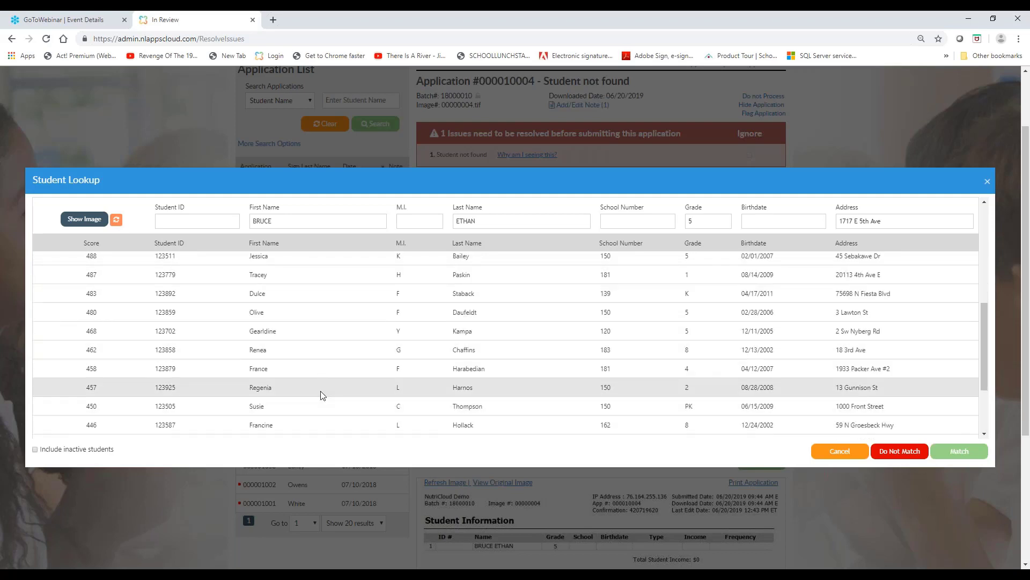
pyautogui.scroll(6, 320, 394)
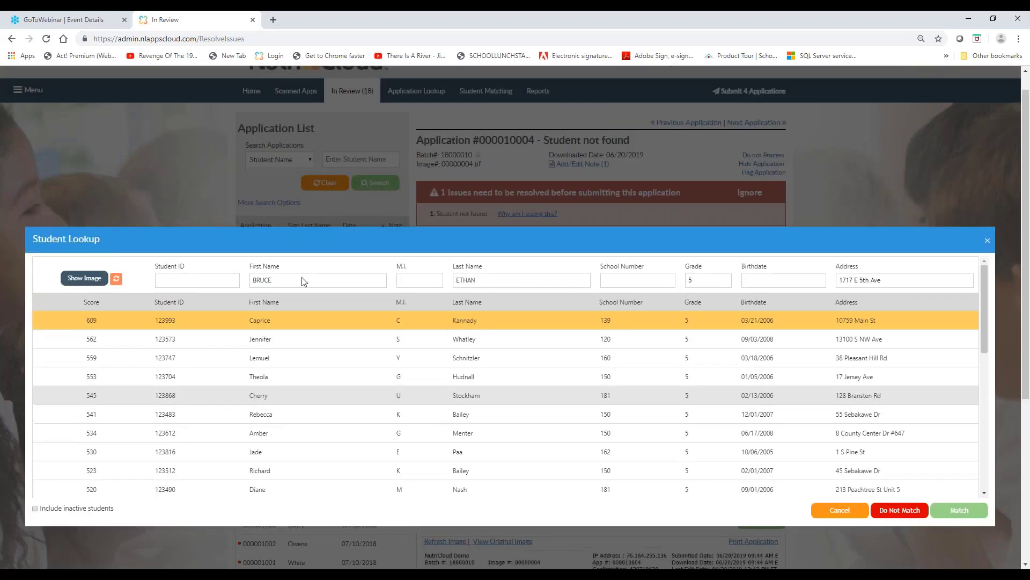
pyautogui.scroll(1, 304, 281)
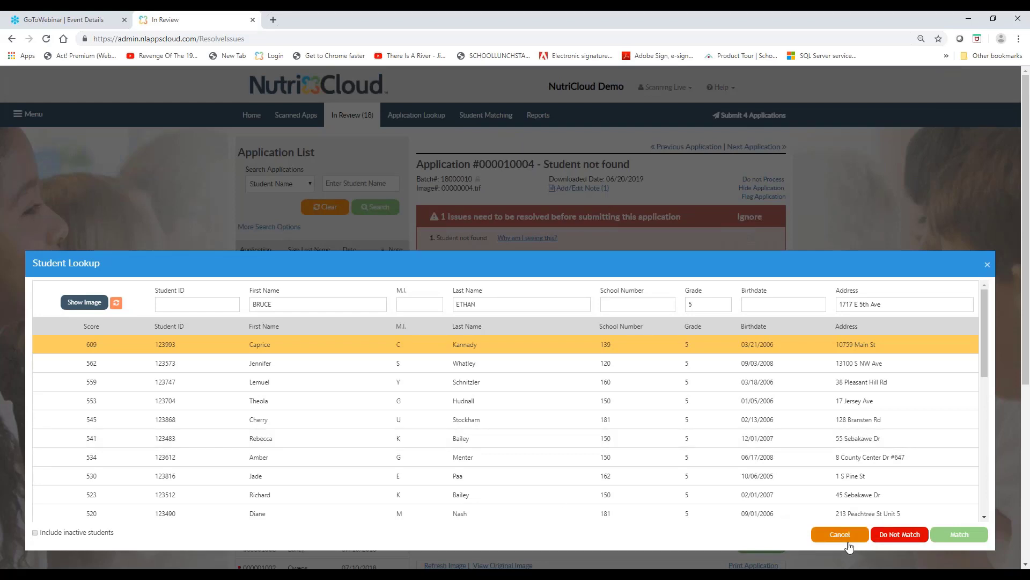
pyautogui.click(906, 537)
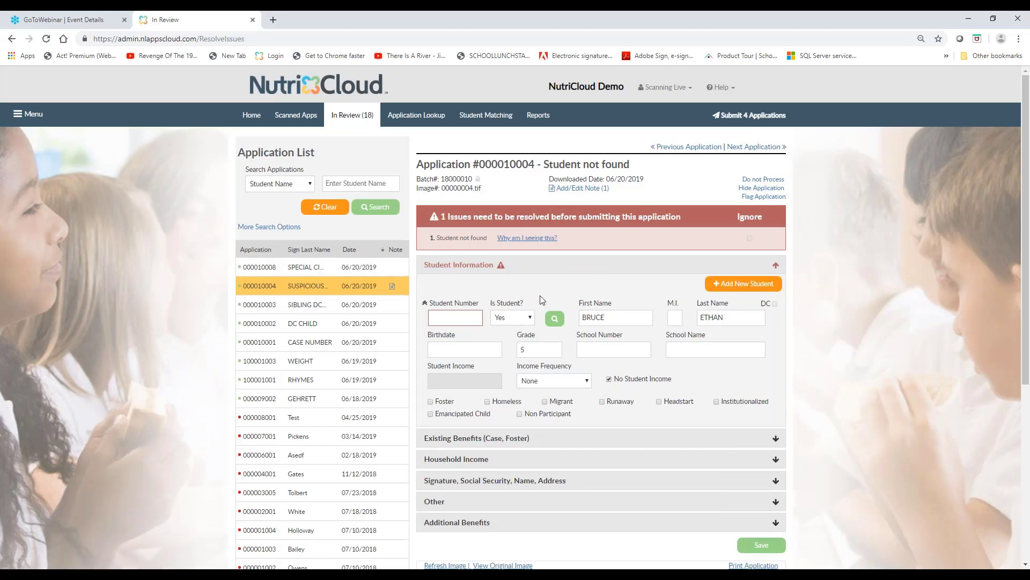
# Mark all students on the SIBLING DC application as Do not Process and confirm their removal
pyautogui.click(316, 305)
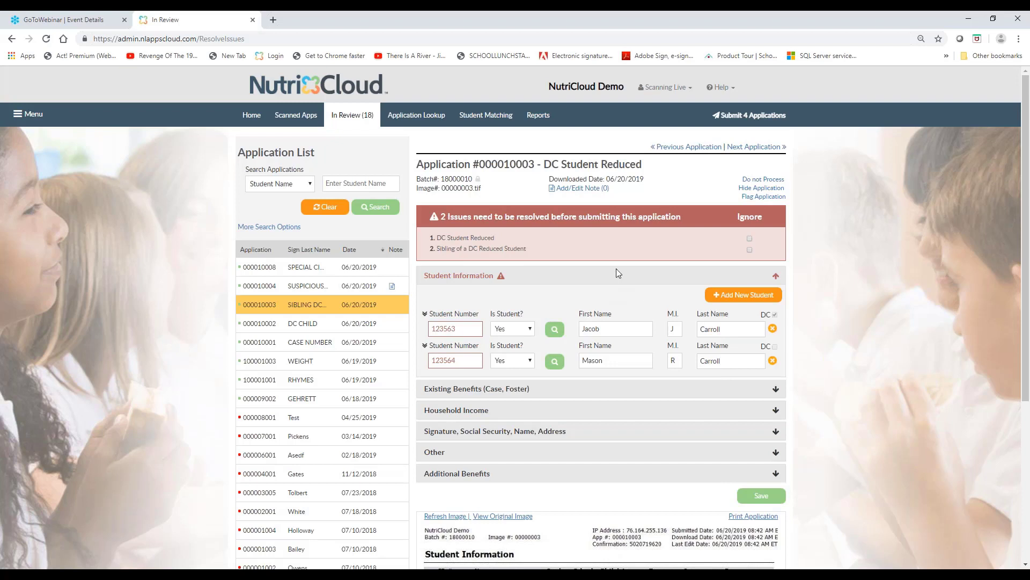
pyautogui.click(754, 180)
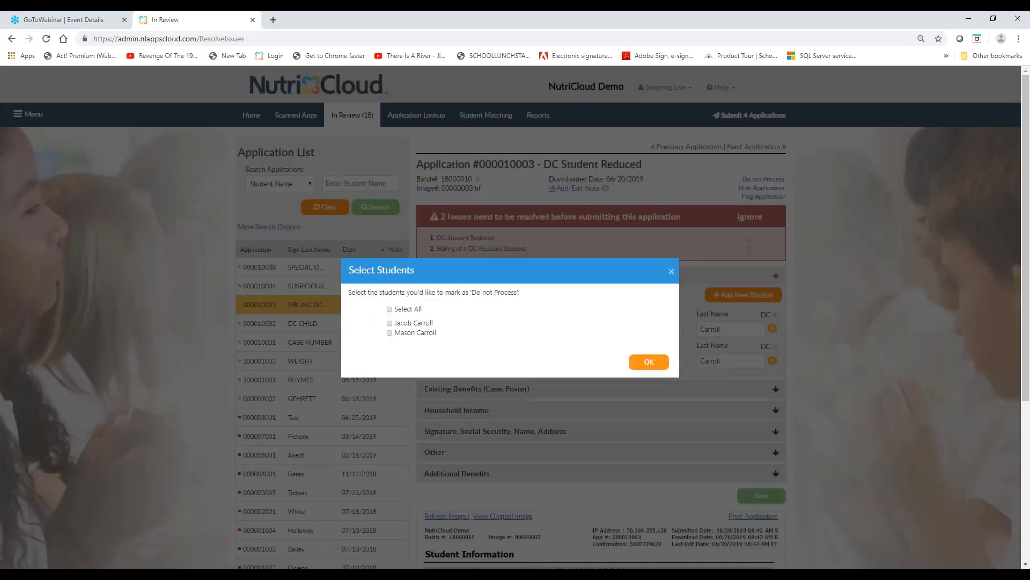
pyautogui.click(390, 310)
pyautogui.click(649, 362)
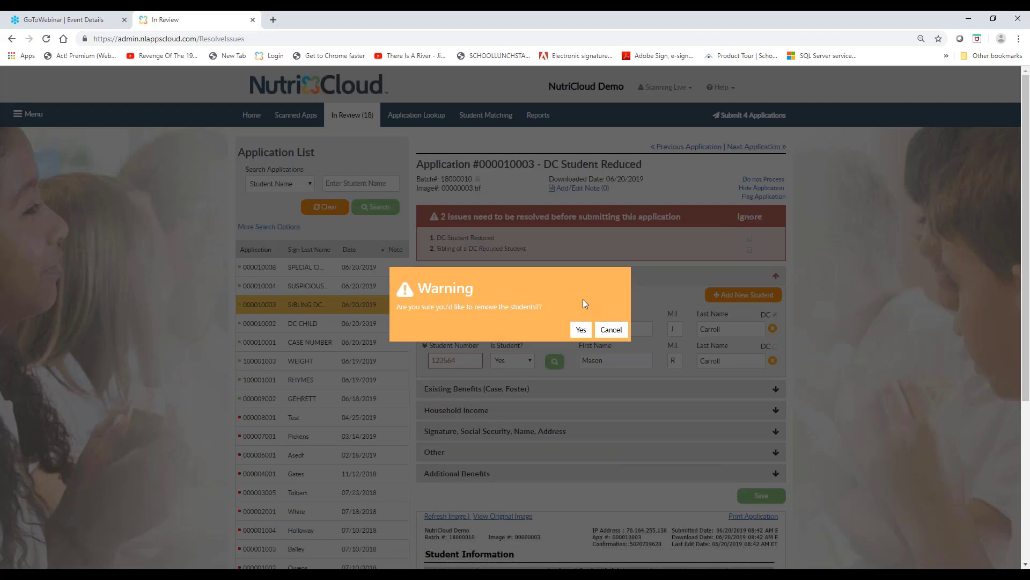
pyautogui.click(581, 331)
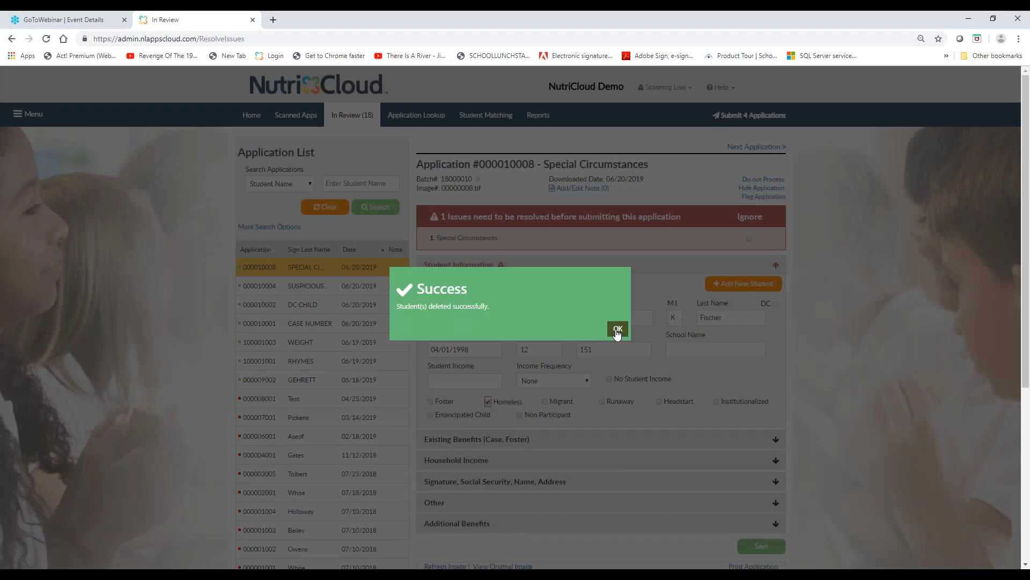
pyautogui.click(618, 329)
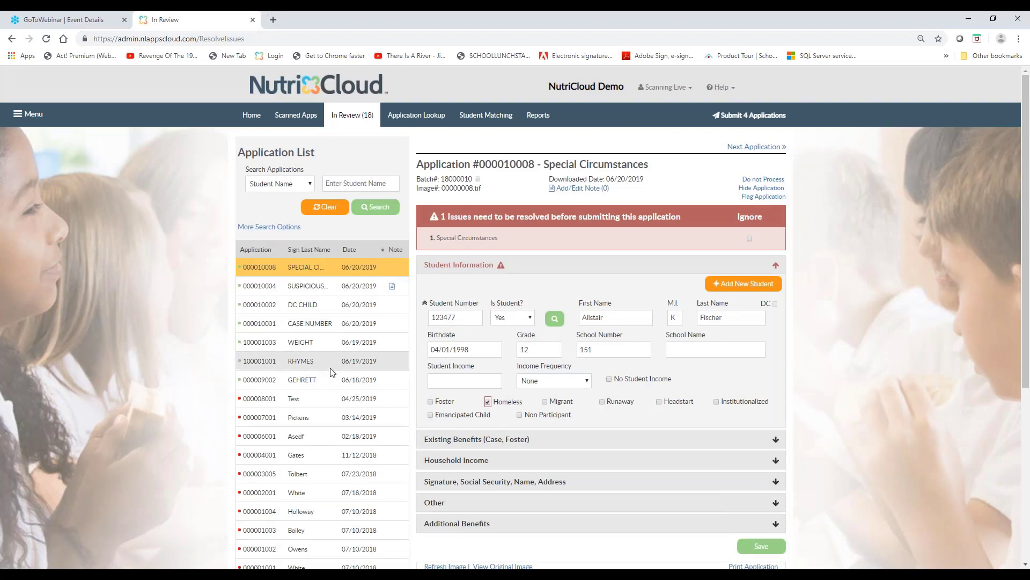
# Set the recognized total number of household members to 3 on the DC CHILD application and save it
pyautogui.click(322, 309)
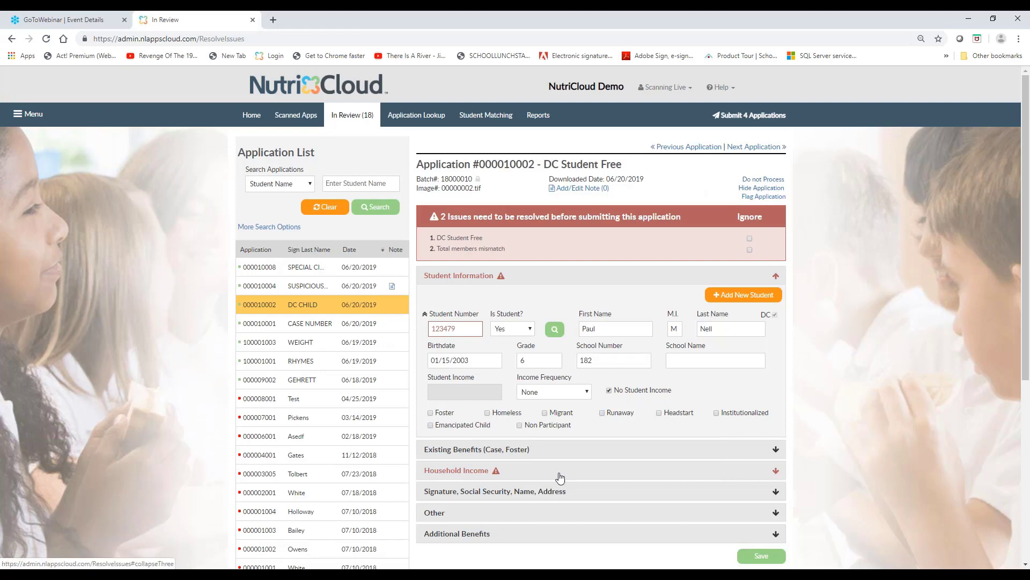
pyautogui.click(756, 184)
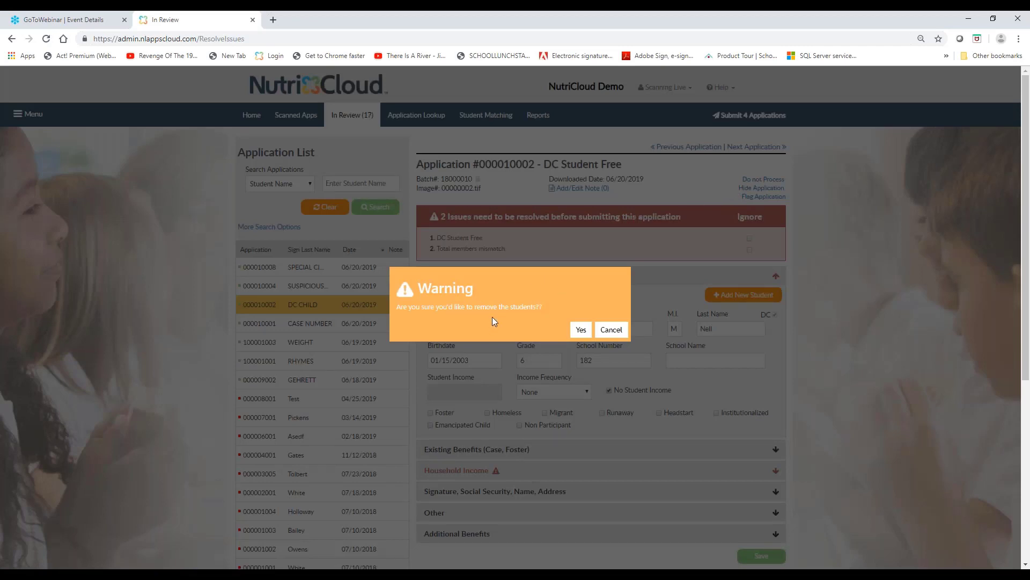
pyautogui.click(612, 330)
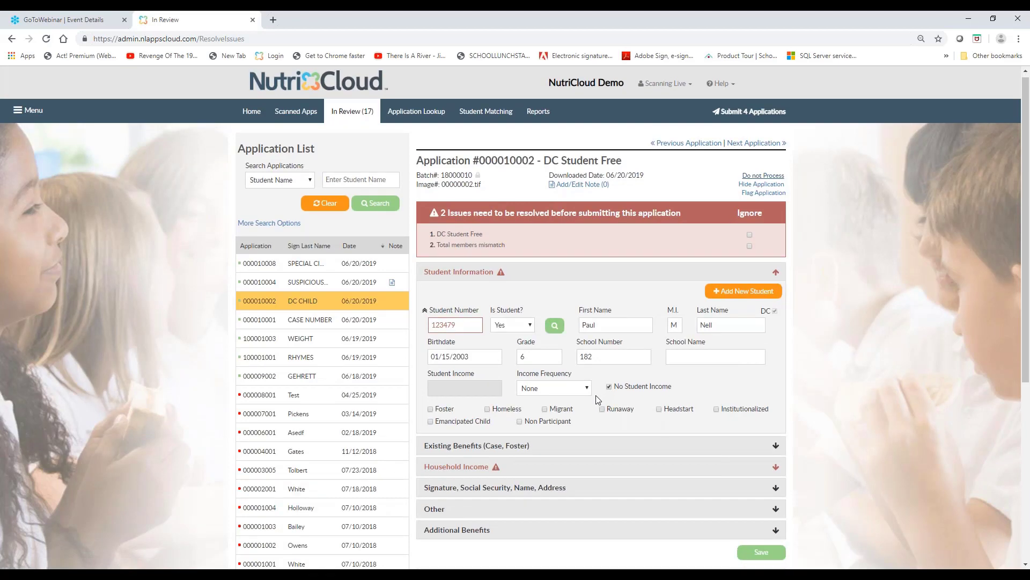
pyautogui.scroll(-1, 537, 333)
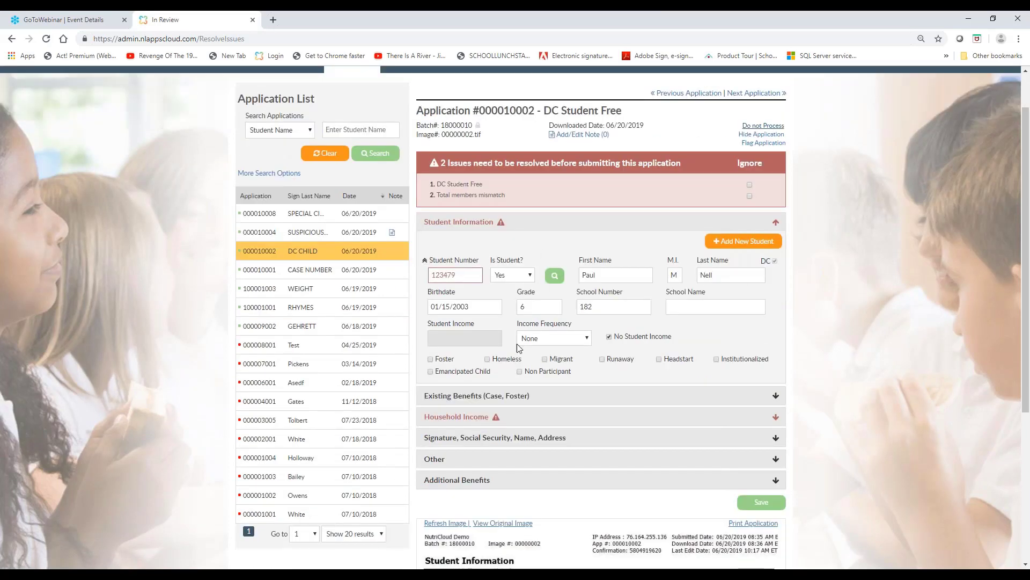
pyautogui.click(478, 419)
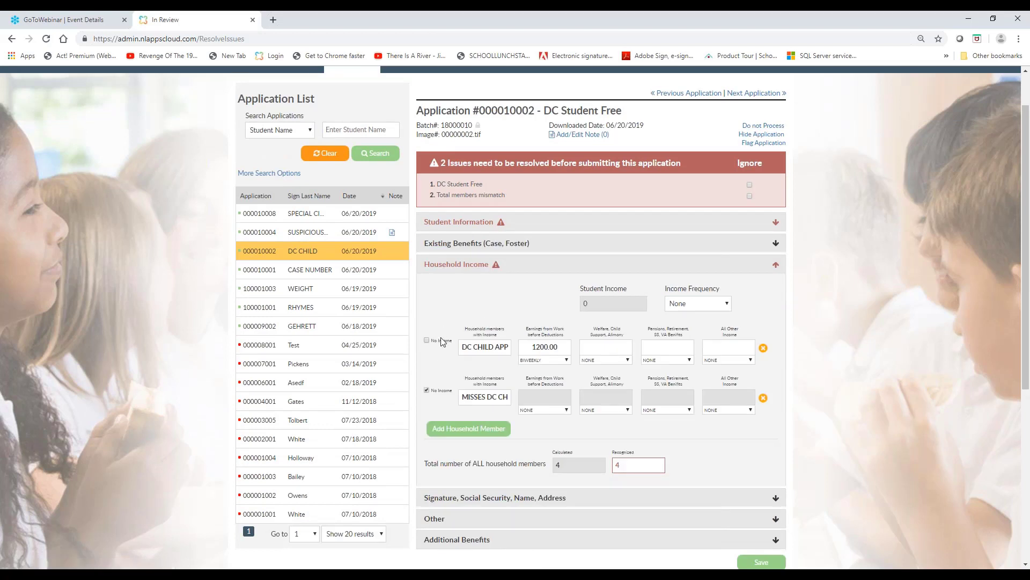
pyautogui.click(623, 465)
pyautogui.write('3')
pyautogui.click(778, 561)
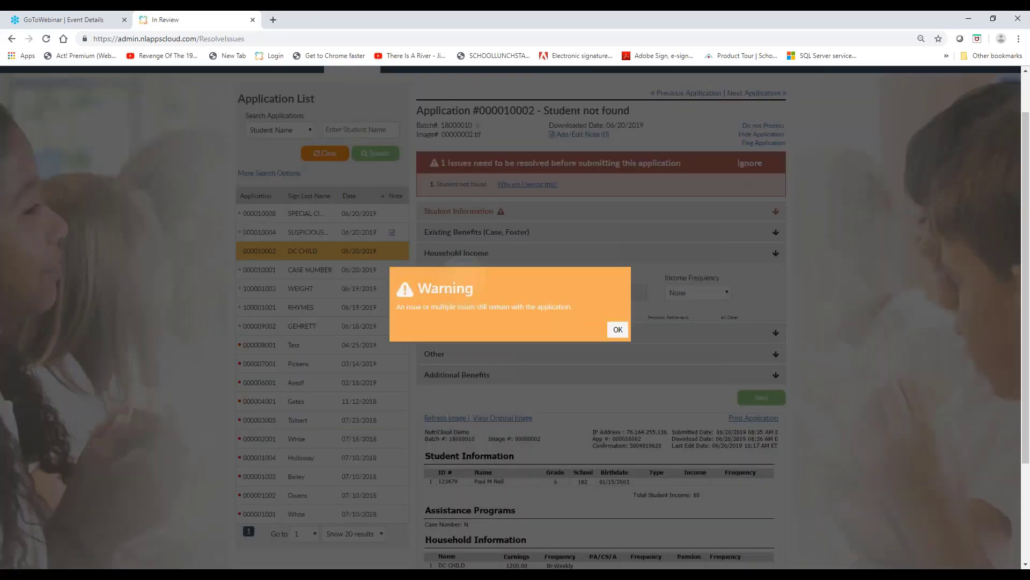
pyautogui.click(616, 332)
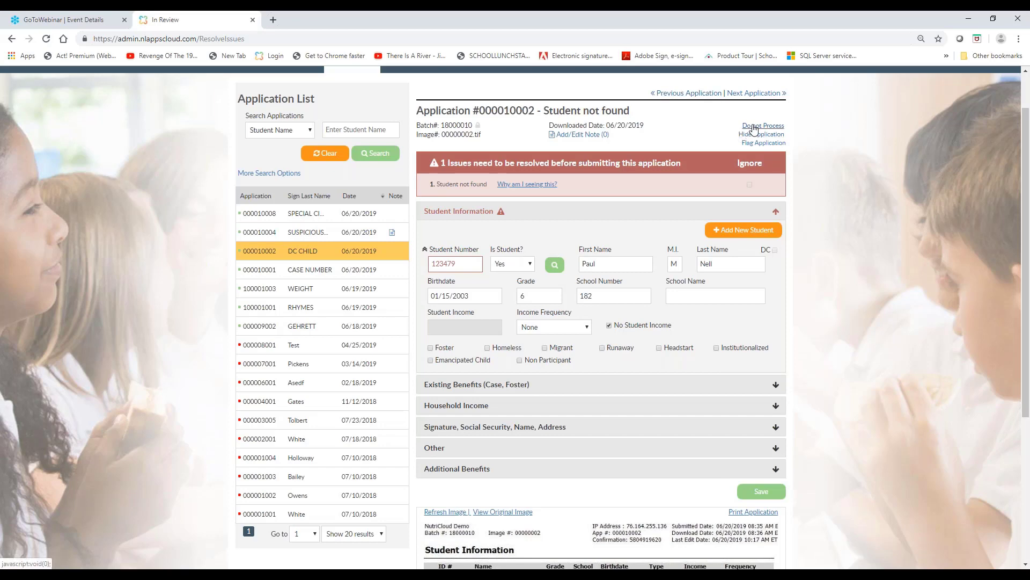
# Start marking the DC CHILD application's student as Do not Process, but cancel the removal
pyautogui.click(547, 264)
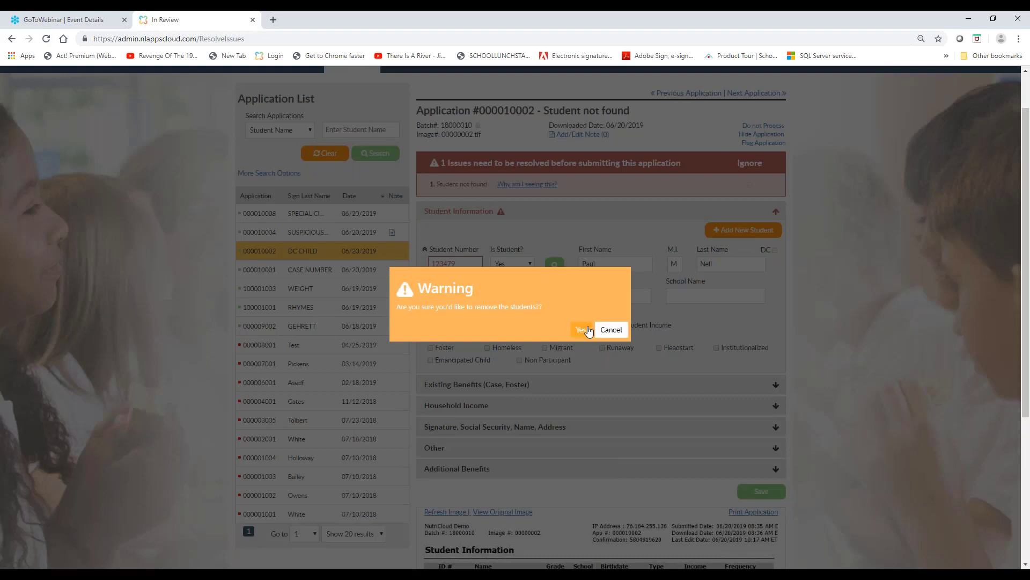
pyautogui.click(609, 337)
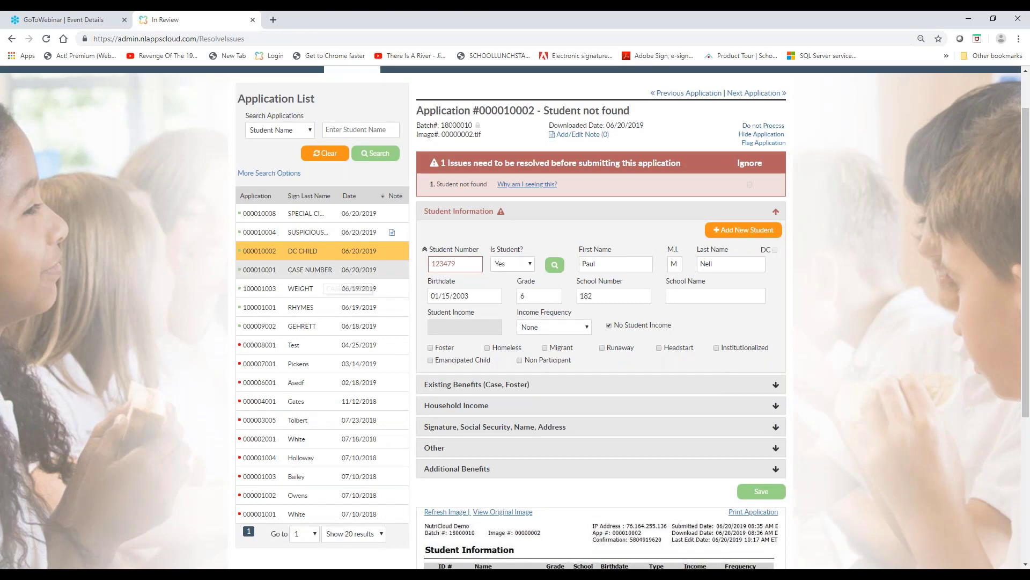
# Ignore the Case Number Application issue on the CASE NUMBER application and save it as processed
pyautogui.click(325, 274)
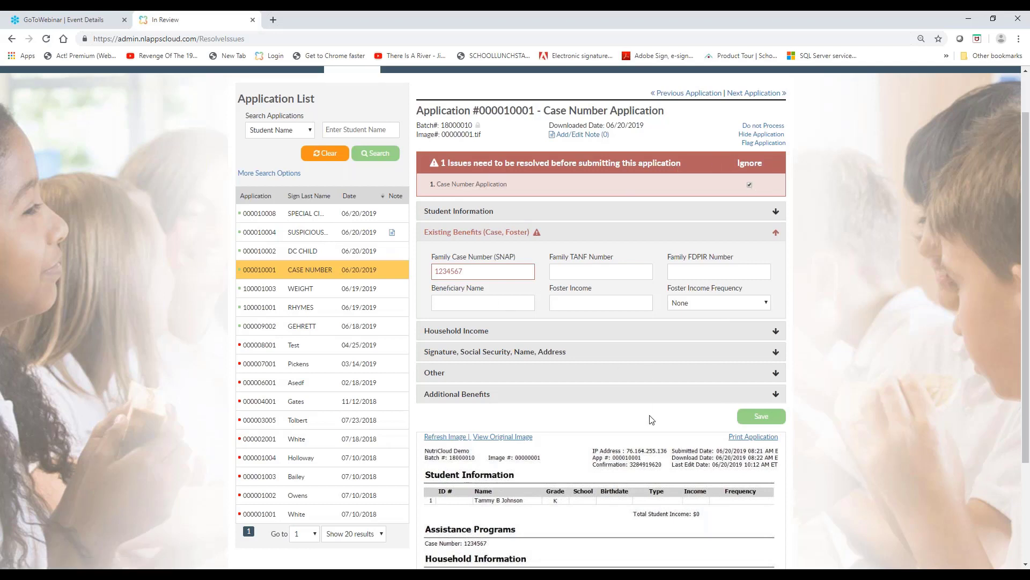
pyautogui.click(761, 416)
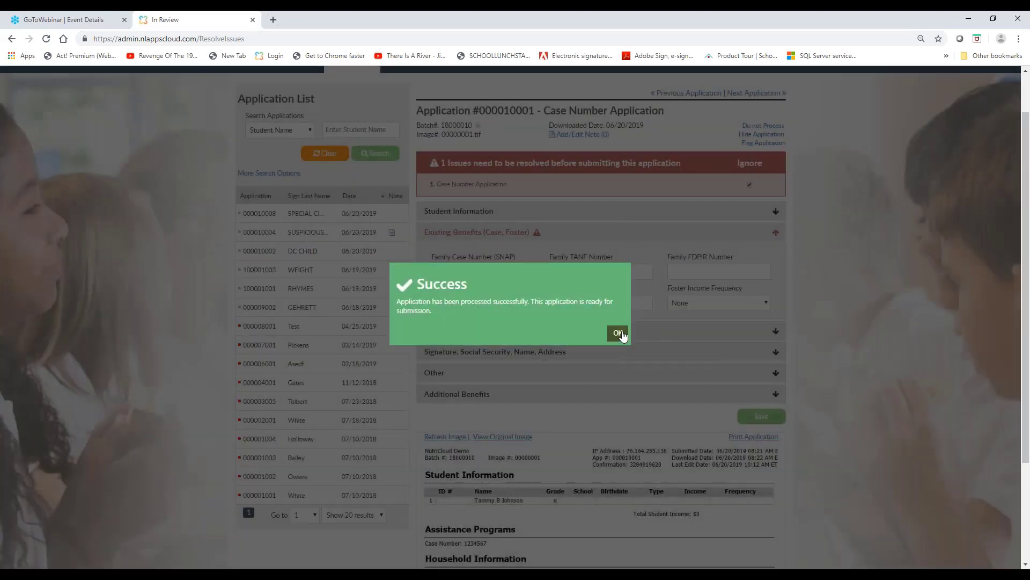
pyautogui.click(617, 333)
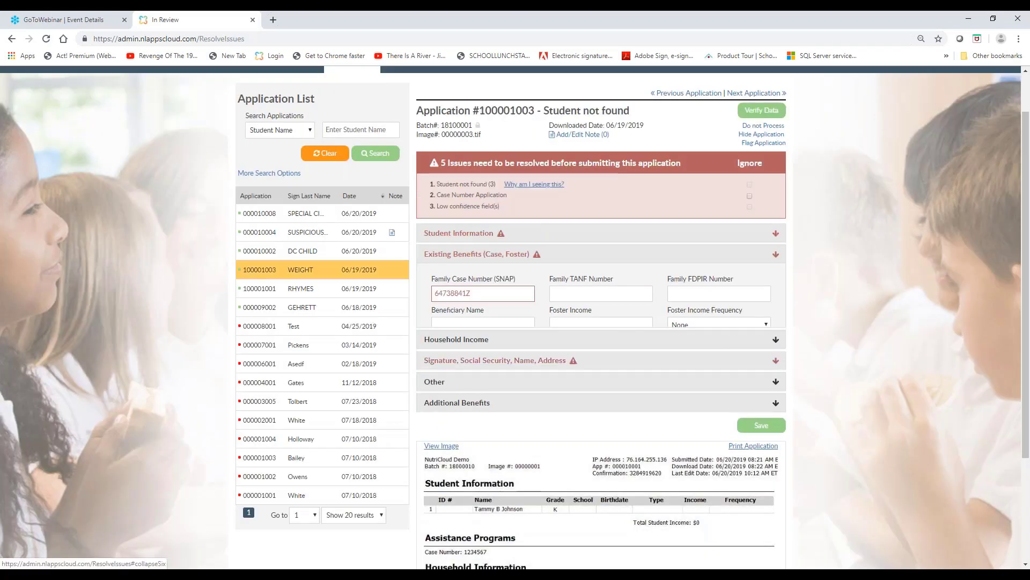
# Check the current application's student information, and view the data verification with scanned form for the 06/19/2019 application flagged Suspicious total members
pyautogui.click(609, 233)
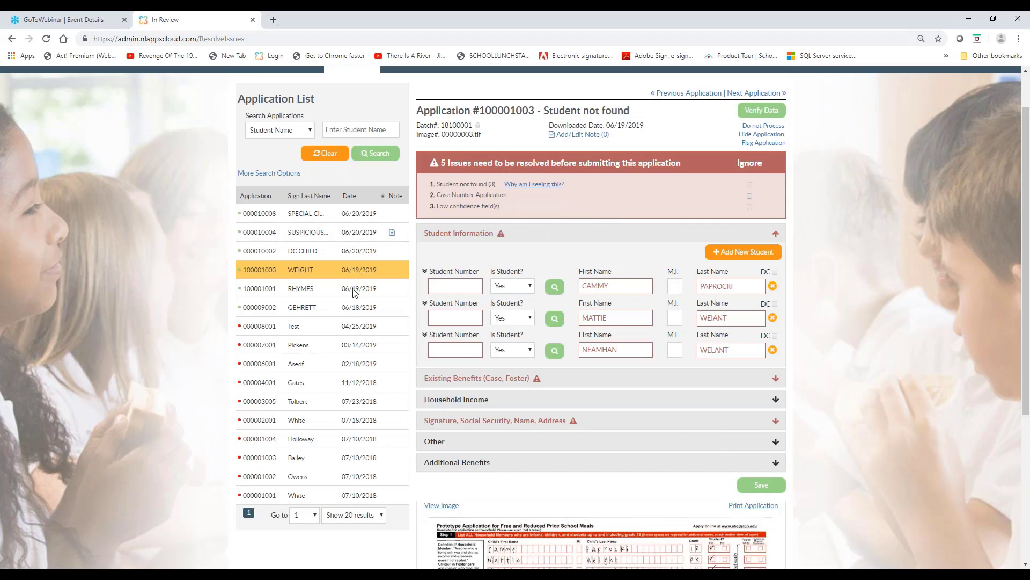
pyautogui.click(317, 289)
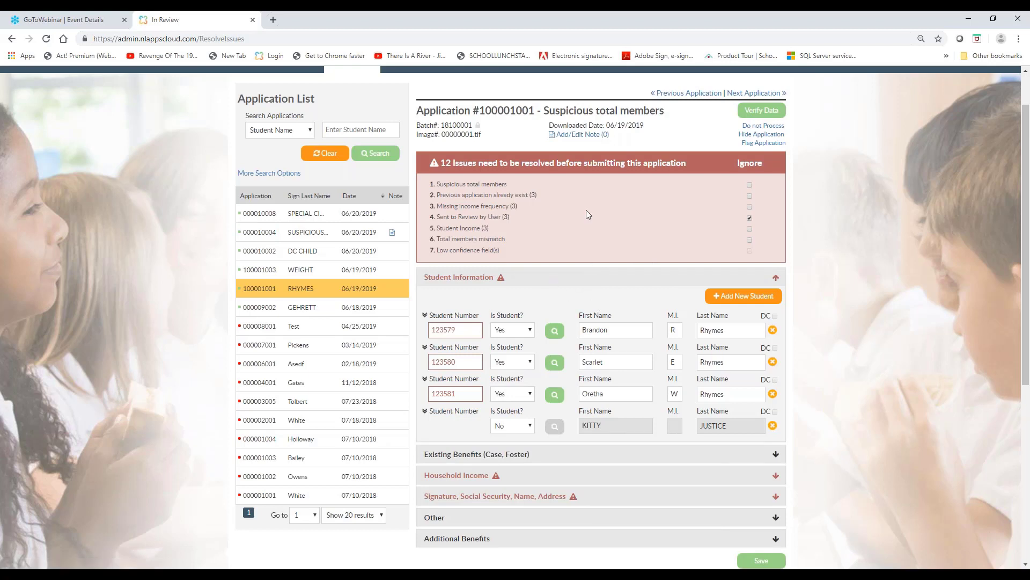
pyautogui.click(760, 113)
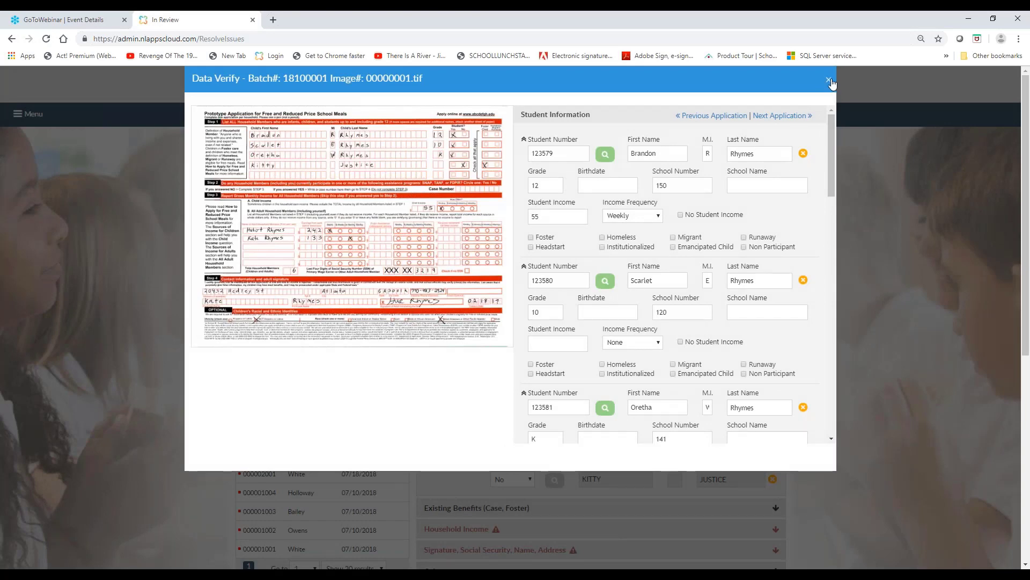
pyautogui.click(829, 81)
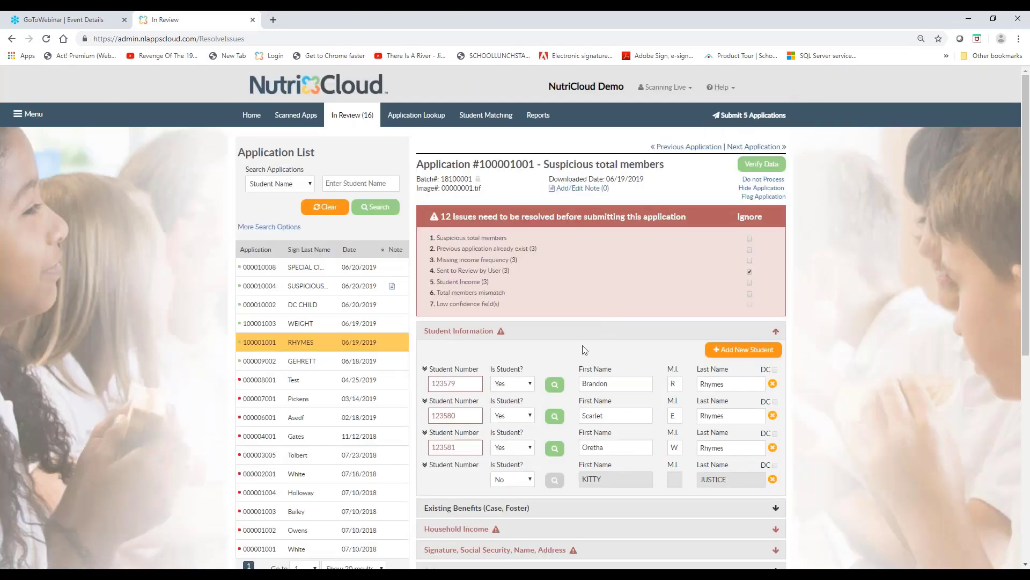
# Locate the fields flagged by the Missing income frequency issue and review the first student's income details
pyautogui.scroll(-1, 584, 349)
pyautogui.scroll(-1, 584, 350)
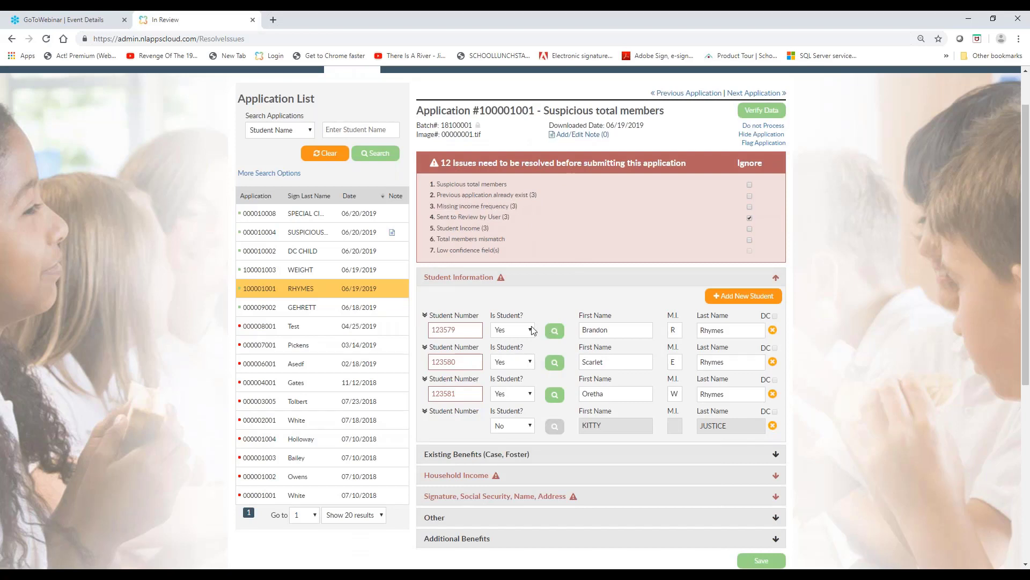
pyautogui.click(472, 207)
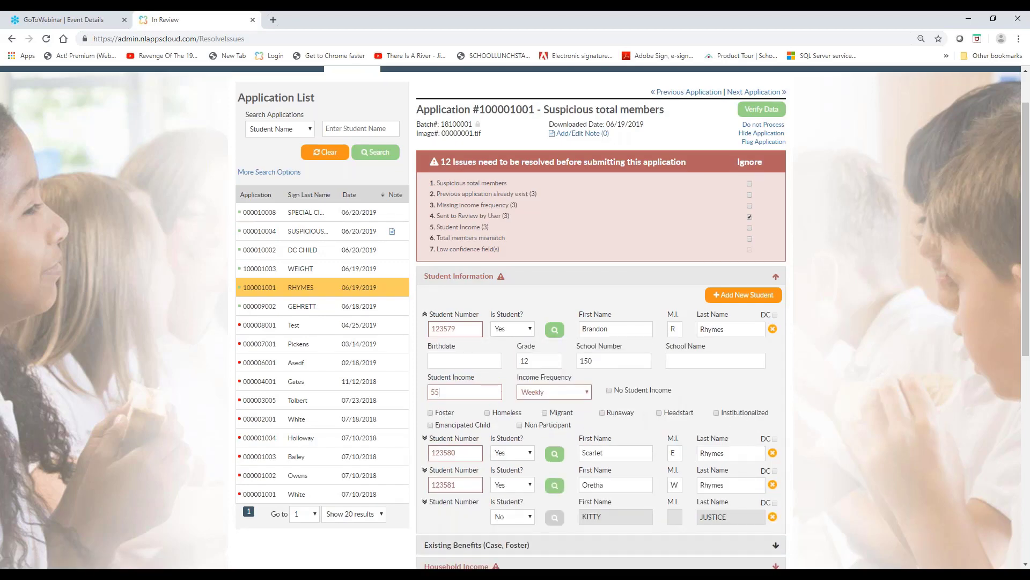
pyautogui.scroll(-2, 444, 282)
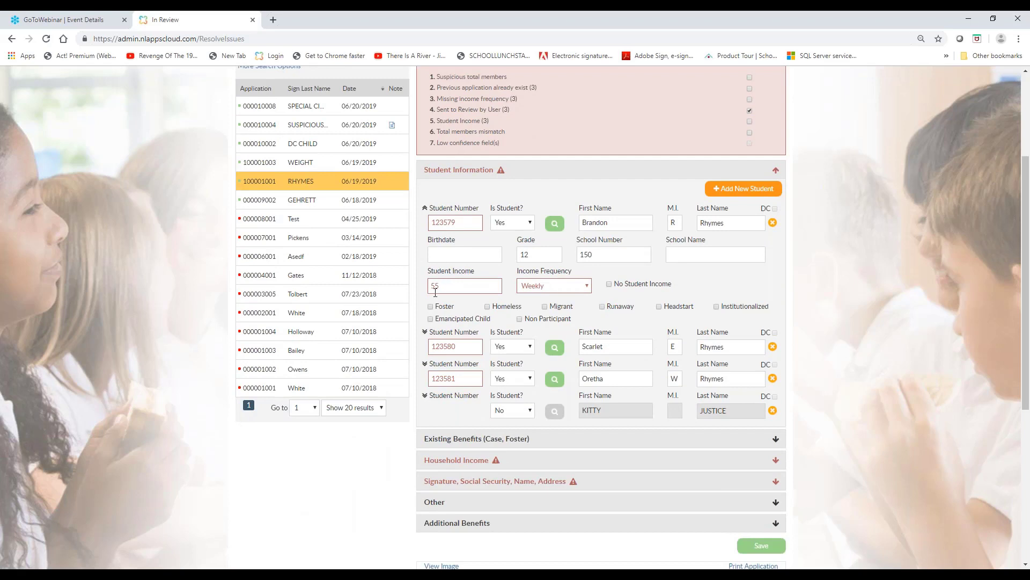
# Set the first household member's earnings from work frequency to WEEKLY in Household Income, checking it against the scanned form
pyautogui.click(519, 470)
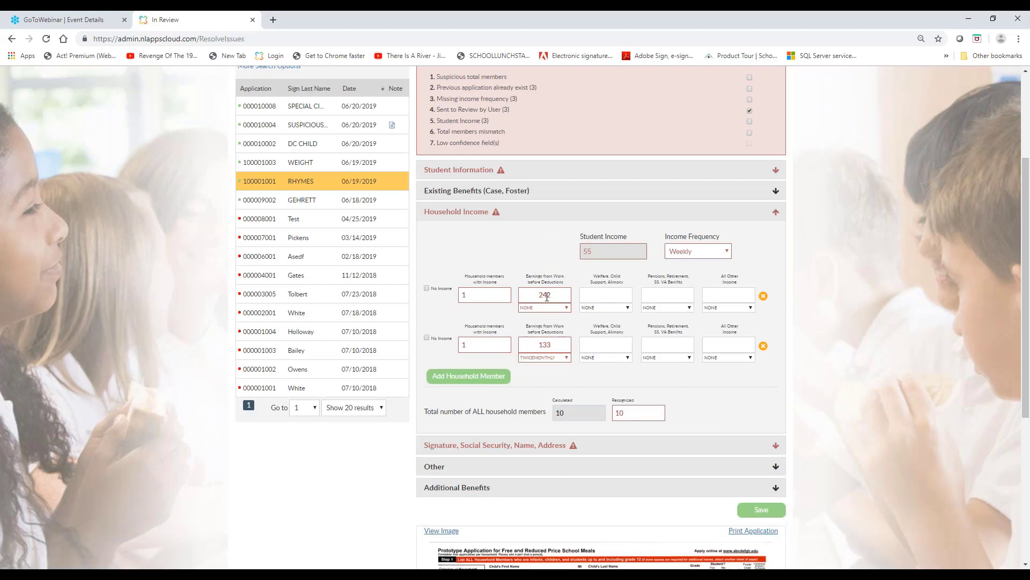
pyautogui.moveTo(539, 301)
pyautogui.scroll(-1, 520, 321)
pyautogui.scroll(-4, 514, 331)
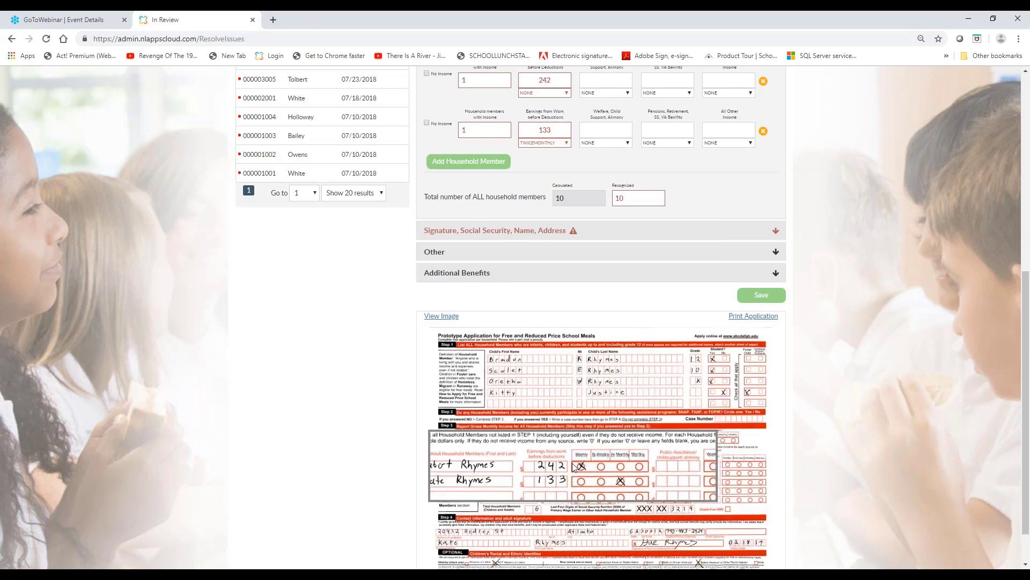
pyautogui.click(565, 92)
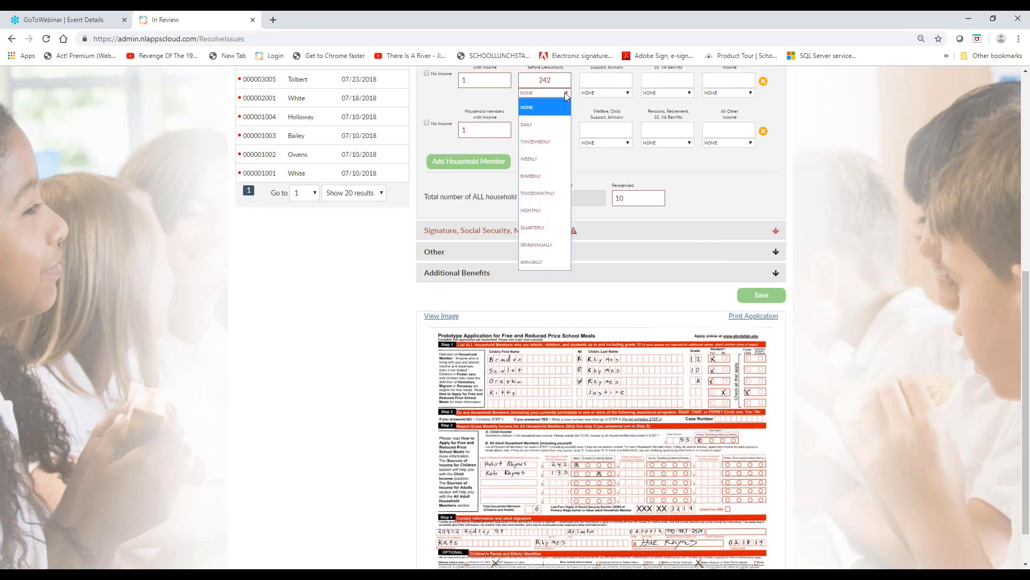
pyautogui.click(549, 158)
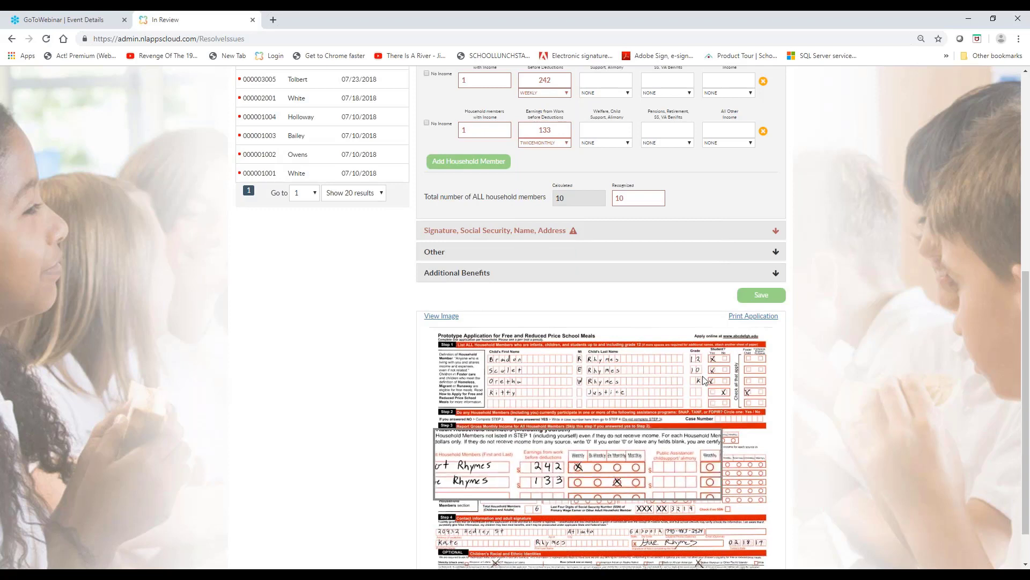
pyautogui.scroll(3, 643, 290)
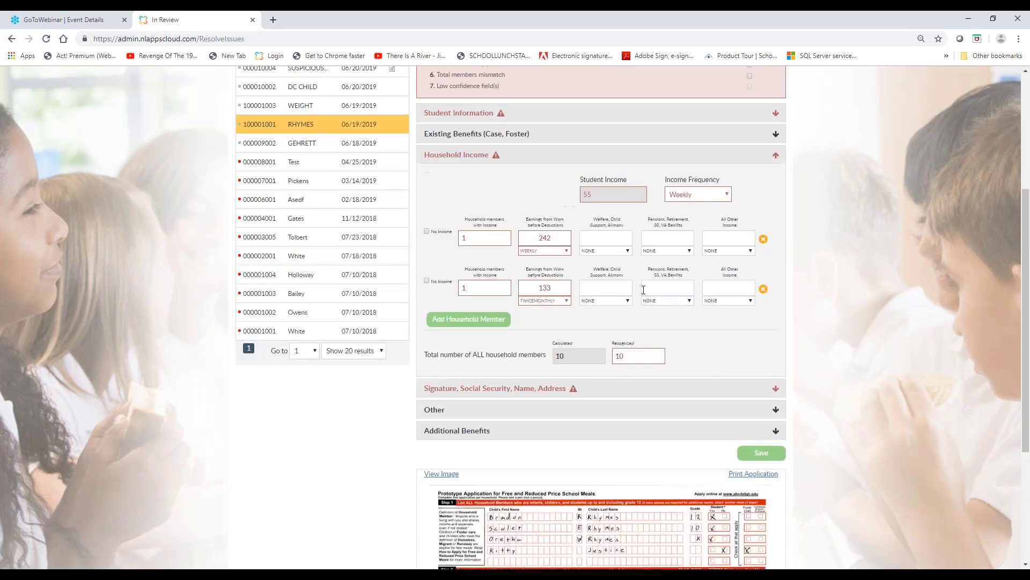
# Correct the recognized total number of all household members to 6 in Household Income, checking it against the scanned form
pyautogui.scroll(2, 601, 231)
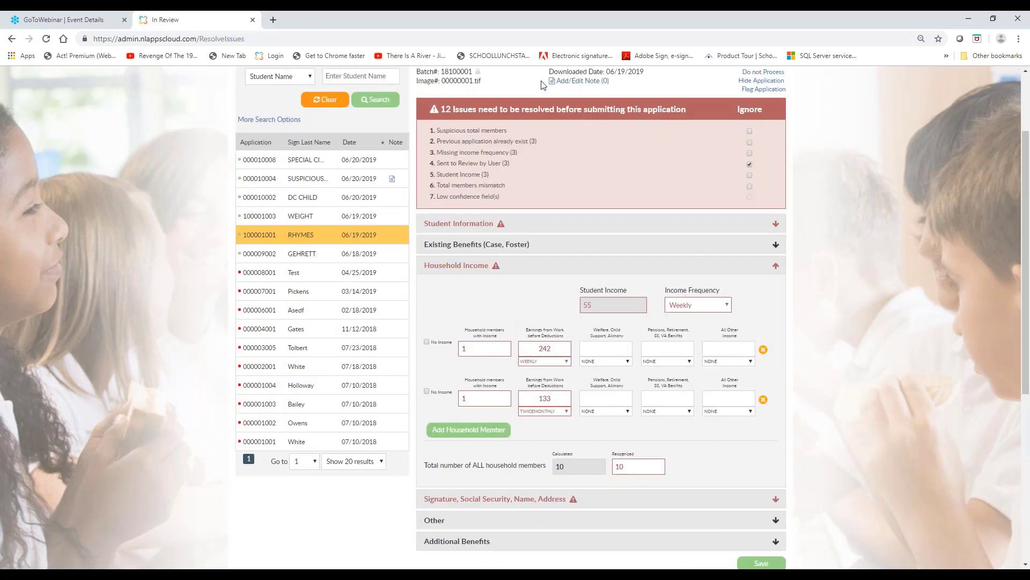
pyautogui.scroll(-1, 536, 360)
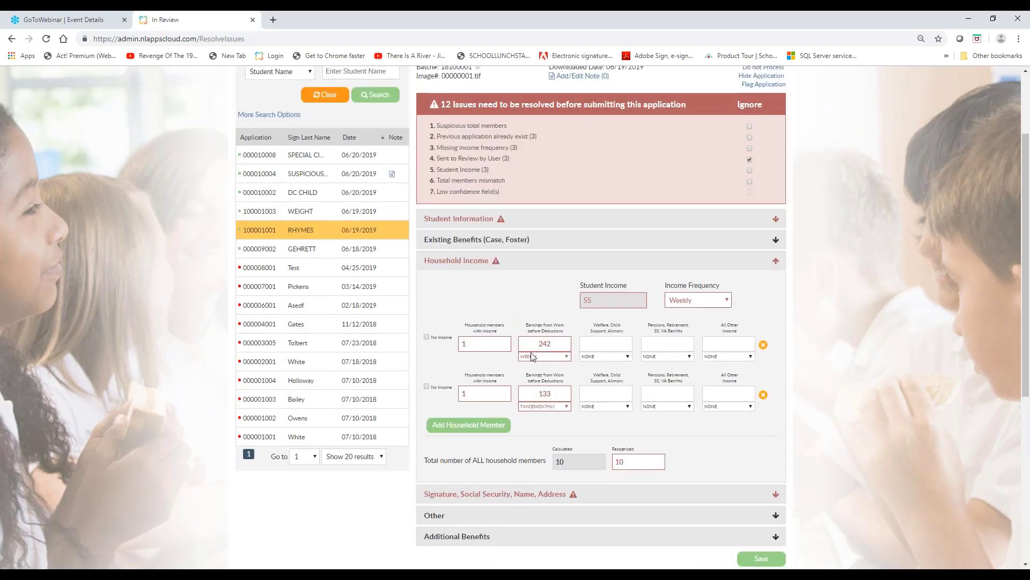
pyautogui.scroll(-5, 552, 546)
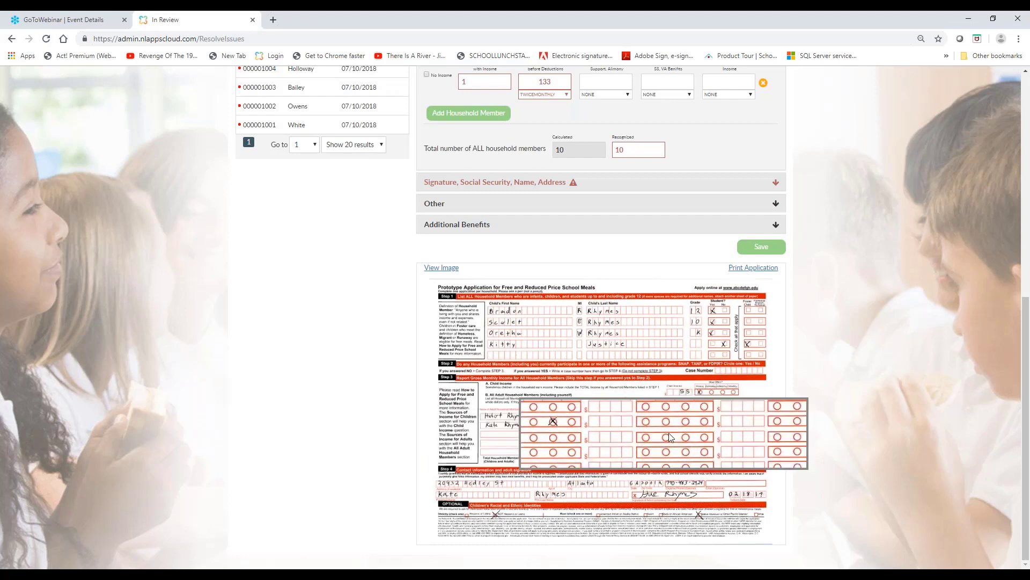
pyautogui.scroll(6, 722, 490)
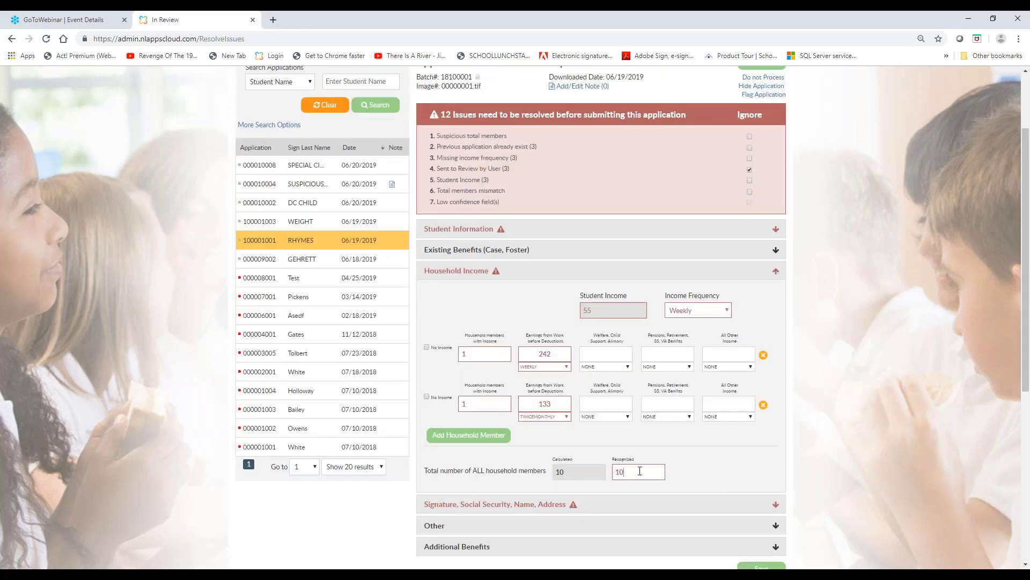
pyautogui.press('BackSpace')
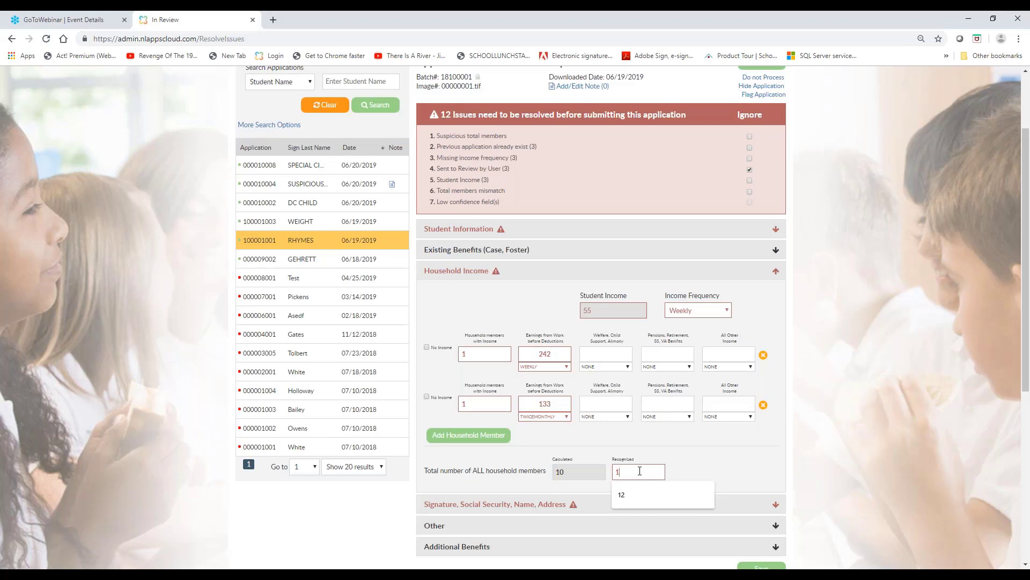
pyautogui.write('6')
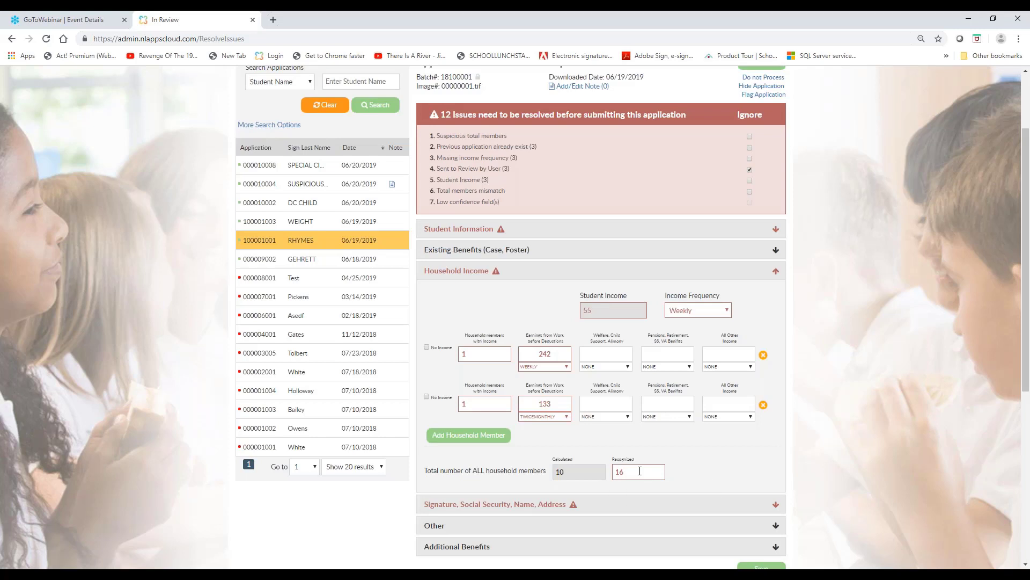
pyautogui.press('BackSpace')
pyautogui.press('BackSpace')
pyautogui.write('6')
pyautogui.scroll(-1, 832, 518)
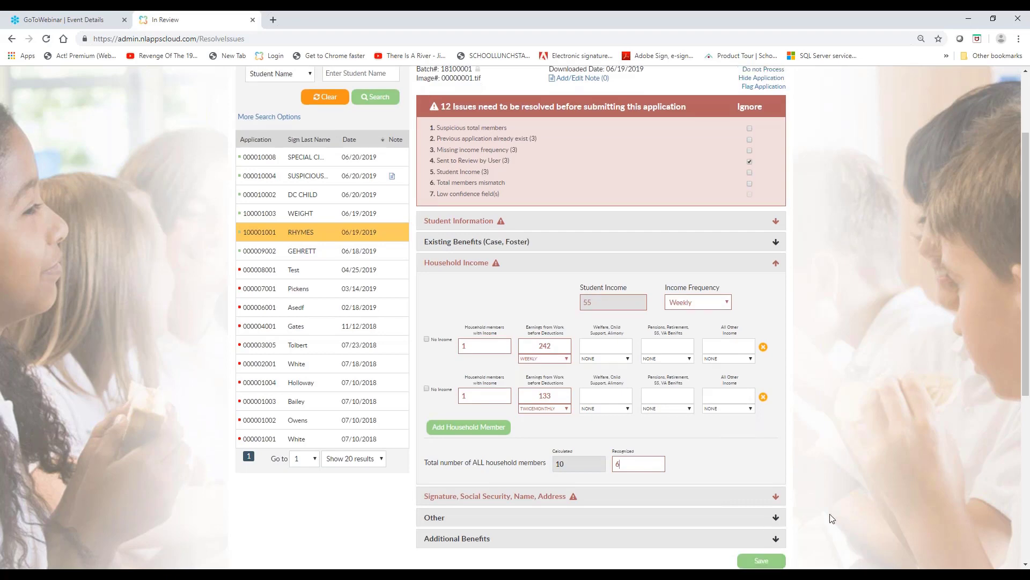
# Save the corrected household data on the application and dismiss the resulting notice
pyautogui.scroll(-1, 832, 518)
pyautogui.click(762, 515)
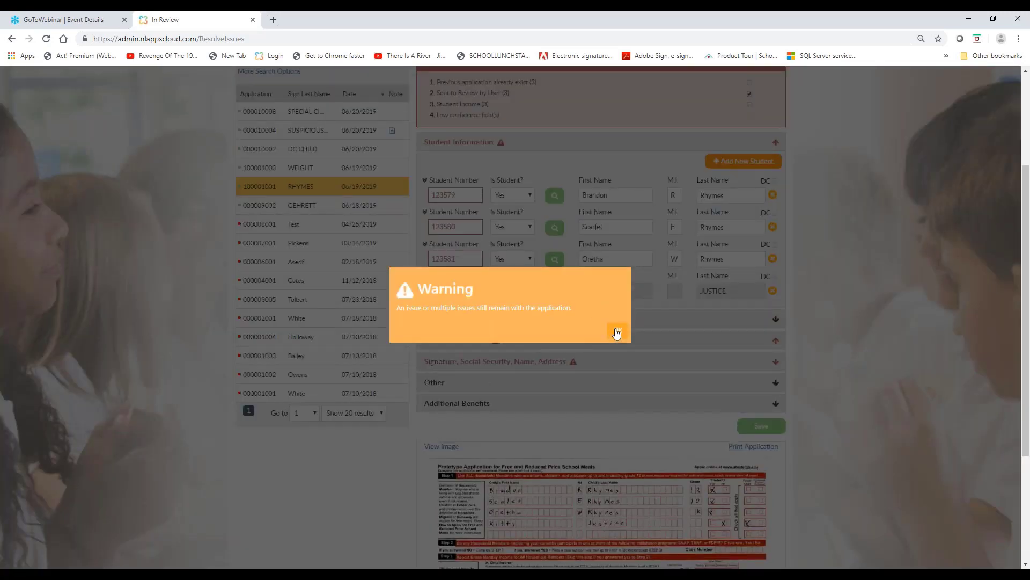
pyautogui.click(617, 333)
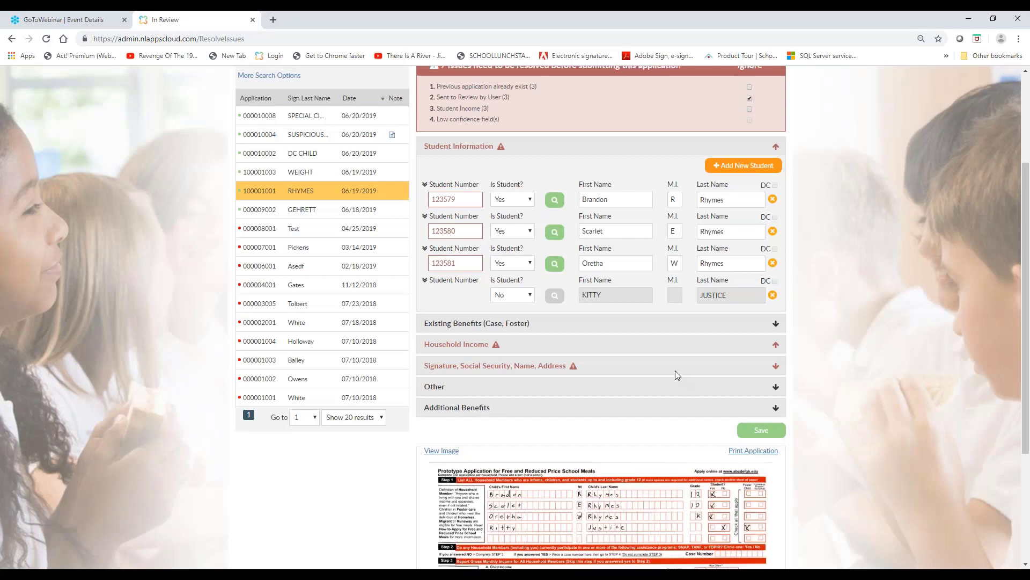
# Expand the first two students' details in Student Information to review their student income and income frequency
pyautogui.scroll(2, 676, 371)
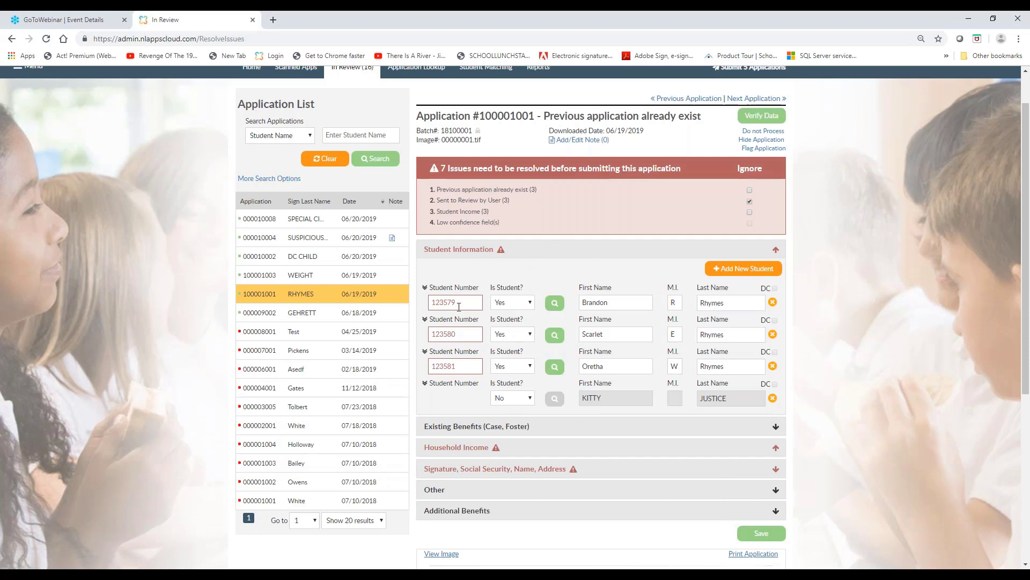
pyautogui.click(424, 288)
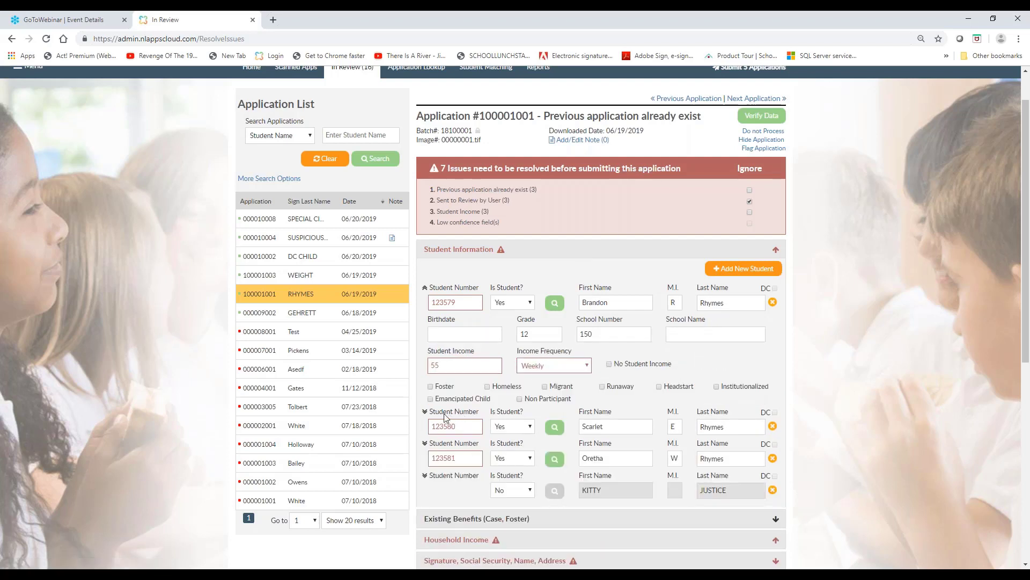
pyautogui.click(424, 413)
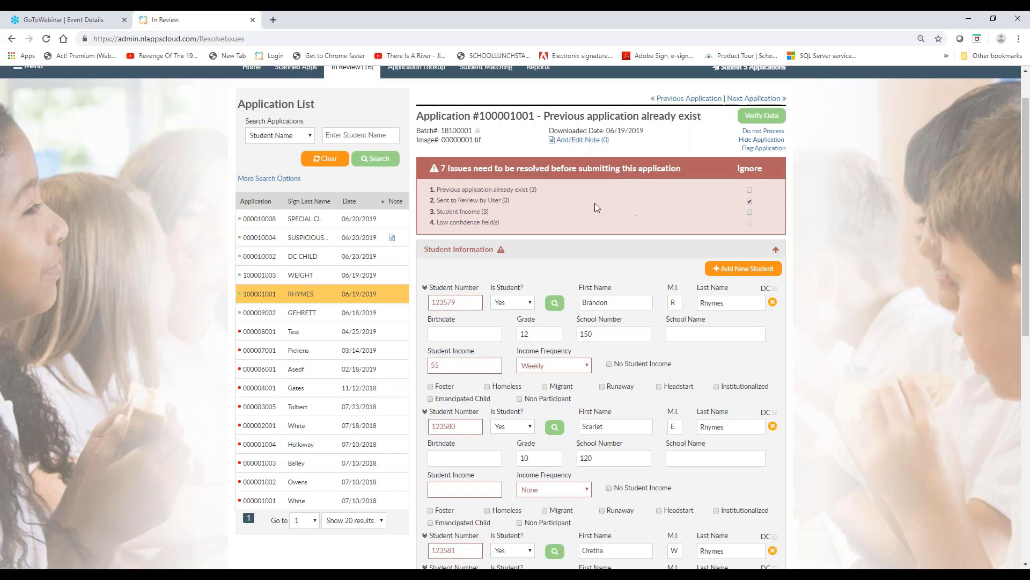
# Compare the first student's previous application image with the current one for the Previous application already exist issue, and close the comparison
pyautogui.click(460, 194)
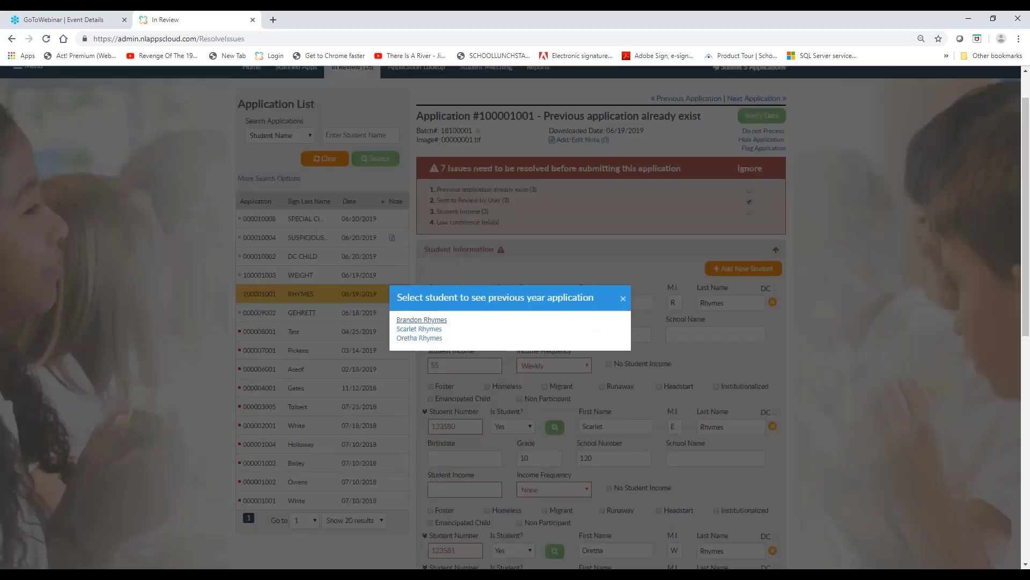
pyautogui.click(422, 320)
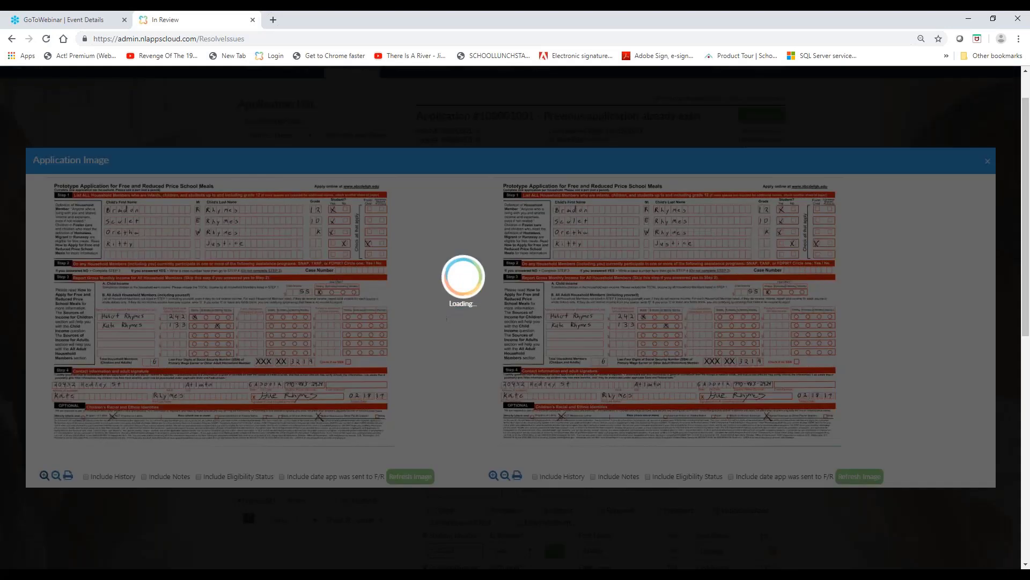
pyautogui.scroll(-2, 841, 294)
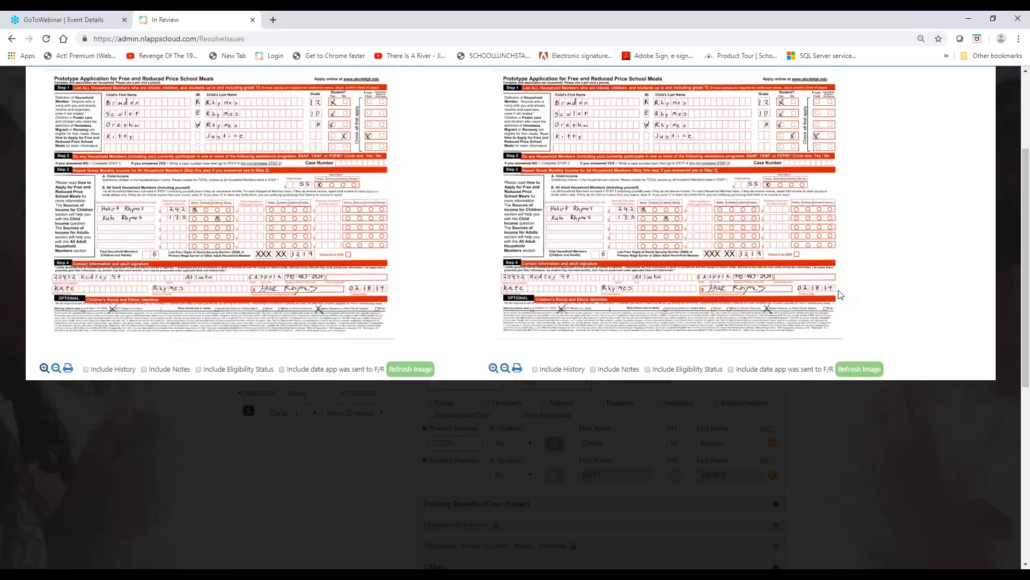
pyautogui.scroll(1, 840, 295)
pyautogui.scroll(3, 840, 294)
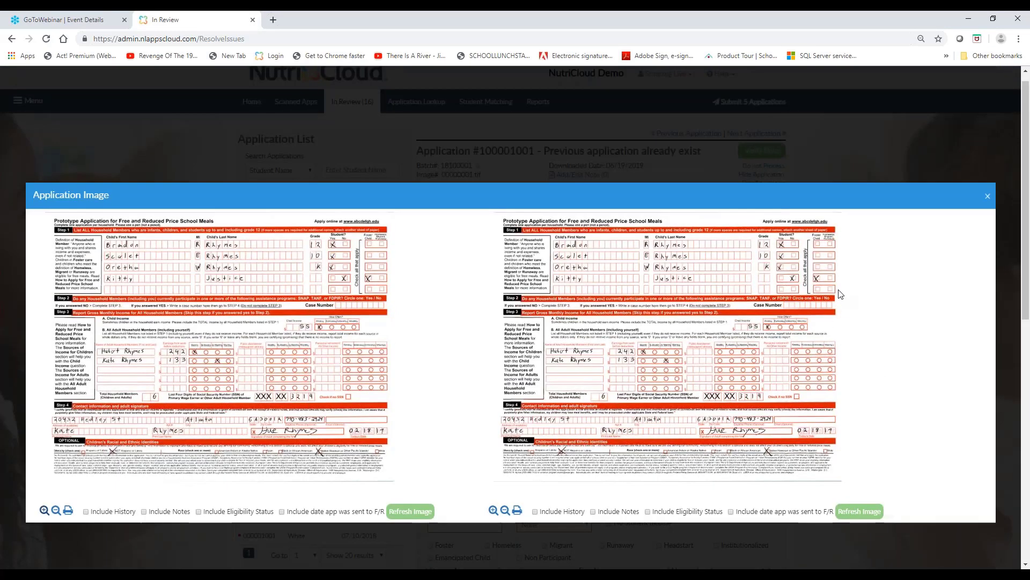
pyautogui.scroll(-1, 841, 295)
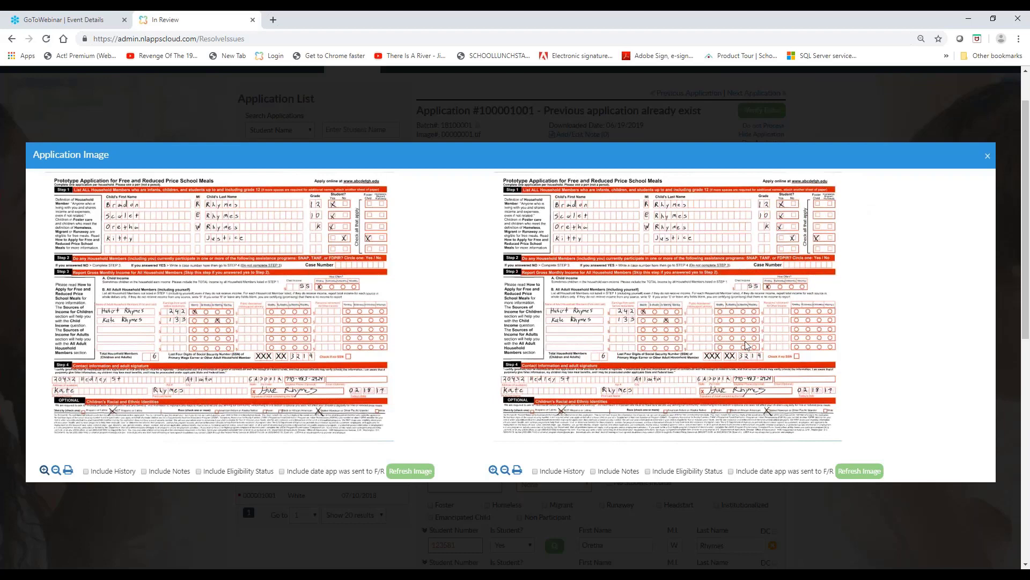
pyautogui.click(986, 160)
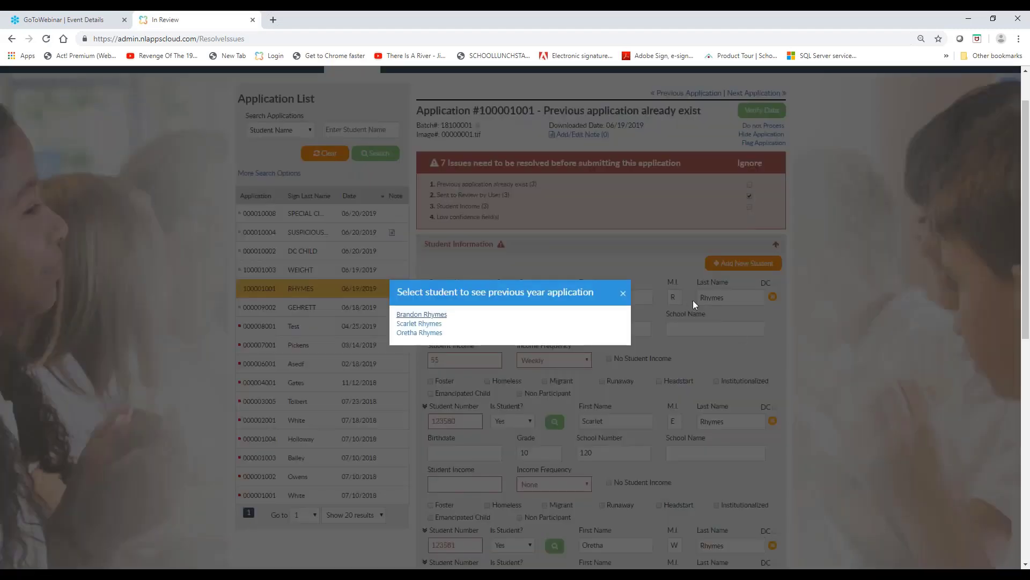
pyautogui.click(624, 294)
# Mark the Previous application already exist and Student Income issues as ignored on the current application
pyautogui.click(750, 185)
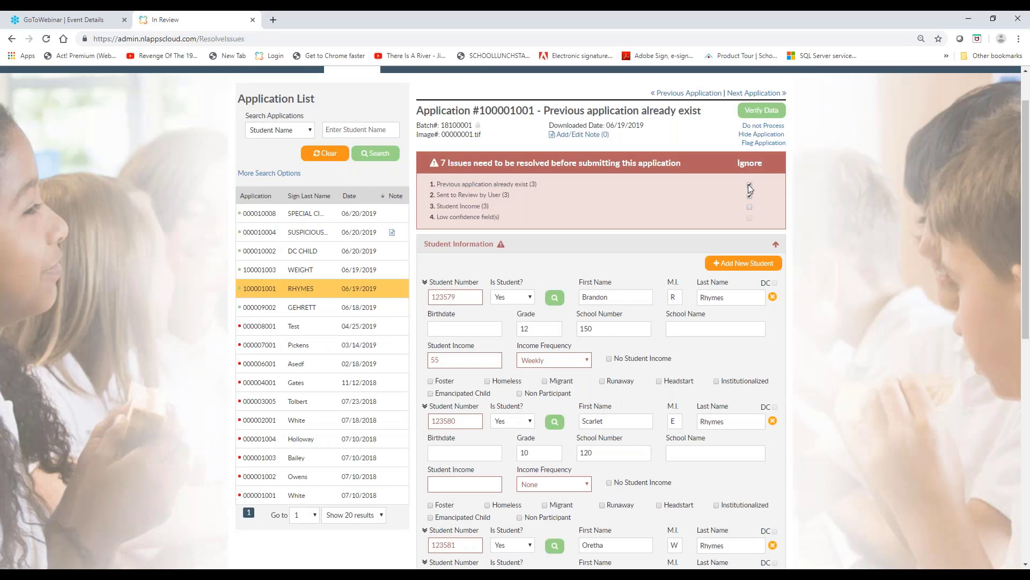
pyautogui.click(751, 206)
pyautogui.click(425, 284)
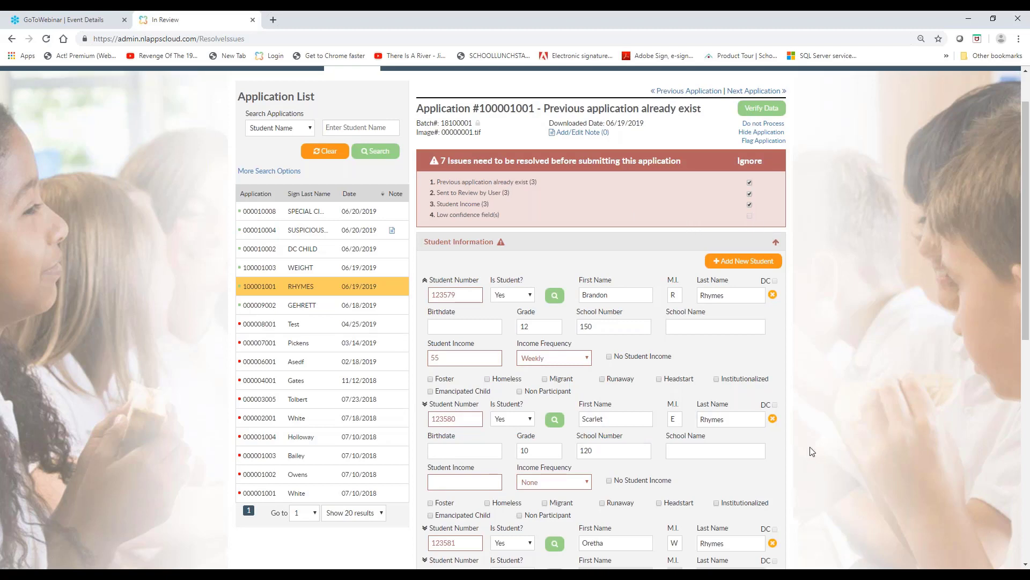
# Review the application's student information and ignored issues, and save the application as processed
pyautogui.scroll(-1, 812, 451)
pyautogui.scroll(-2, 812, 451)
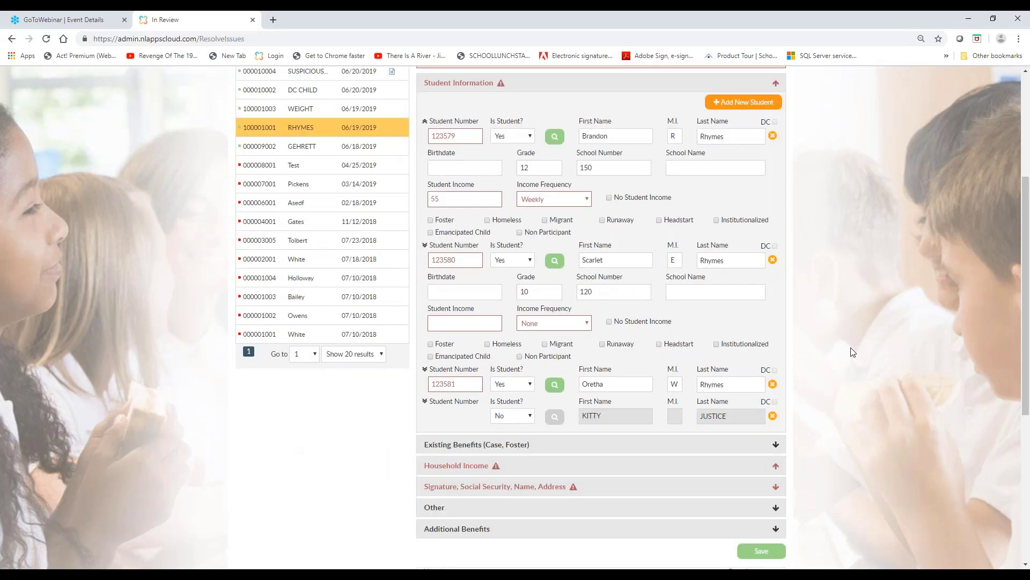
pyautogui.scroll(2, 854, 352)
pyautogui.scroll(1, 854, 352)
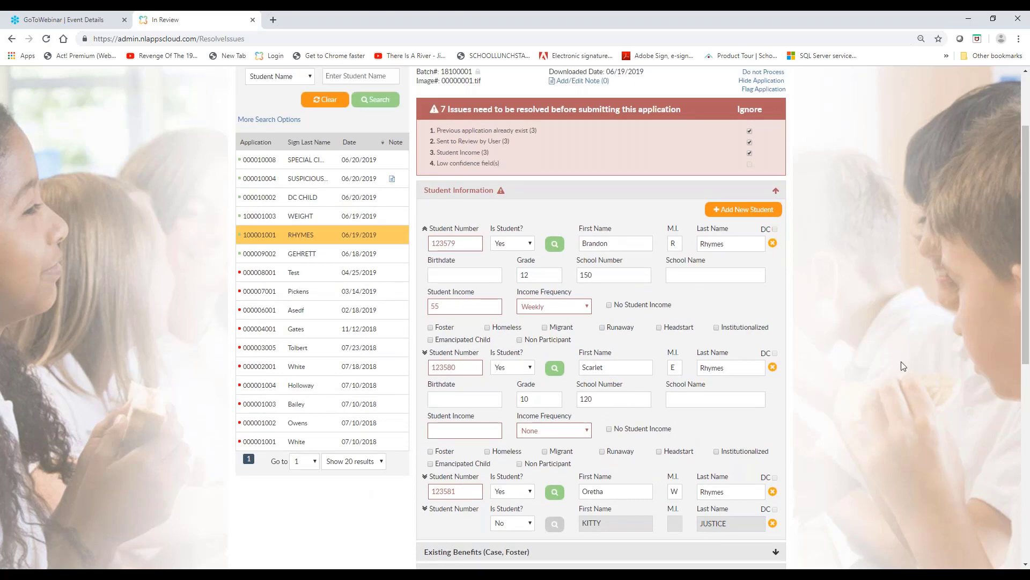
pyautogui.scroll(-1, 902, 367)
pyautogui.scroll(-3, 867, 409)
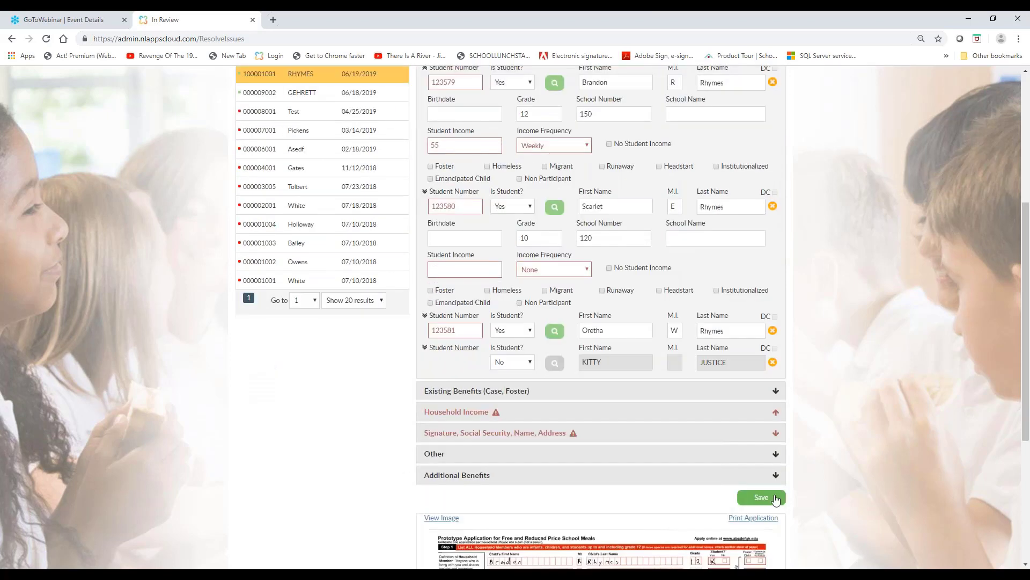
pyautogui.click(775, 499)
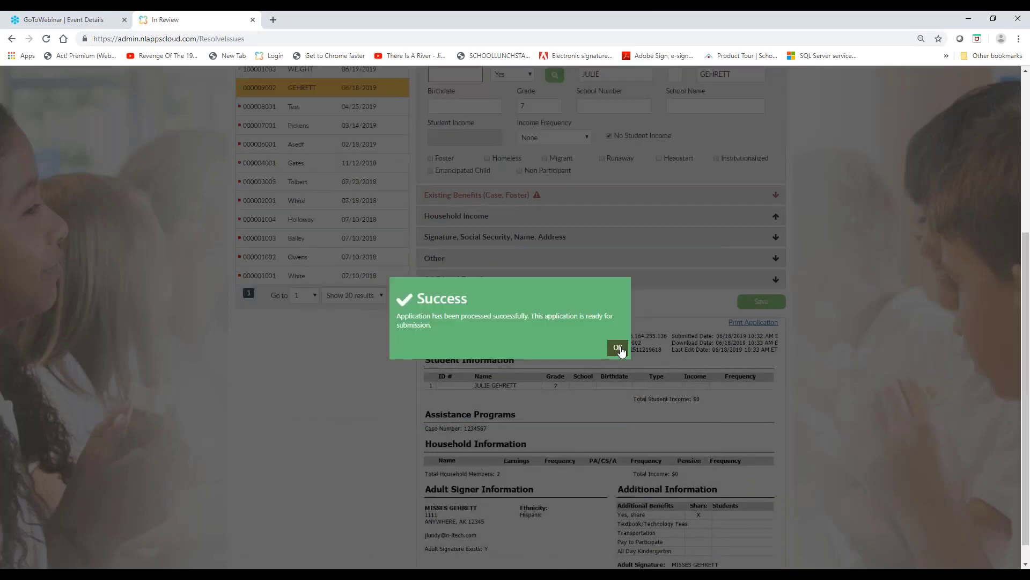
pyautogui.click(619, 348)
# Submit all applications that are ready, using the Horizon(OneSource) export format
pyautogui.scroll(4, 803, 265)
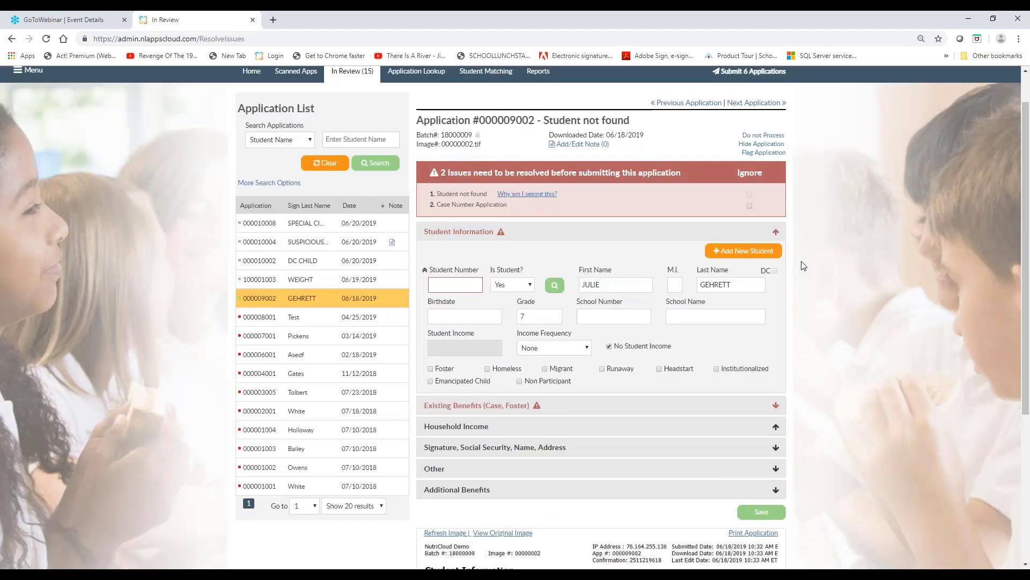
pyautogui.scroll(1, 803, 266)
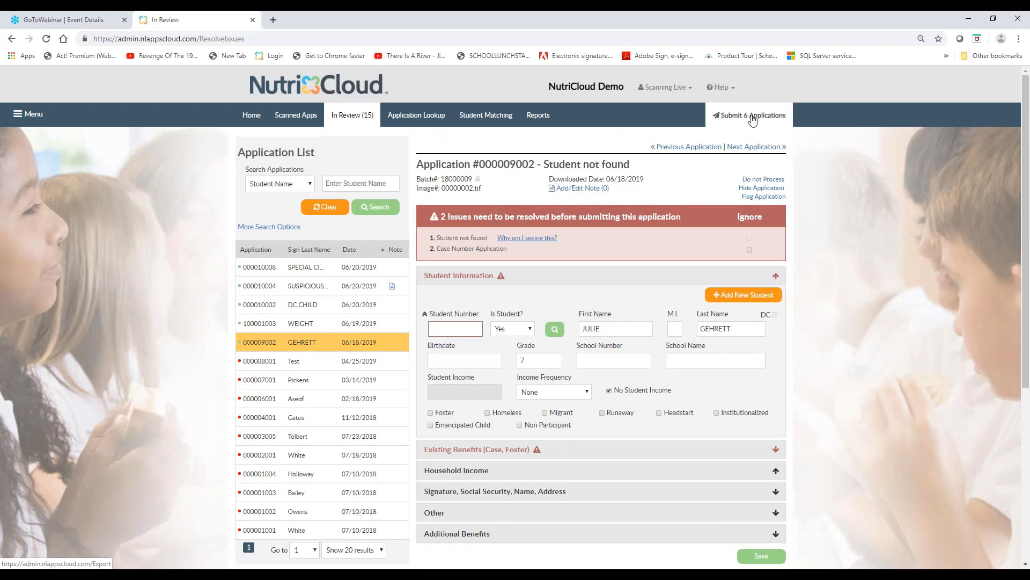
pyautogui.click(753, 119)
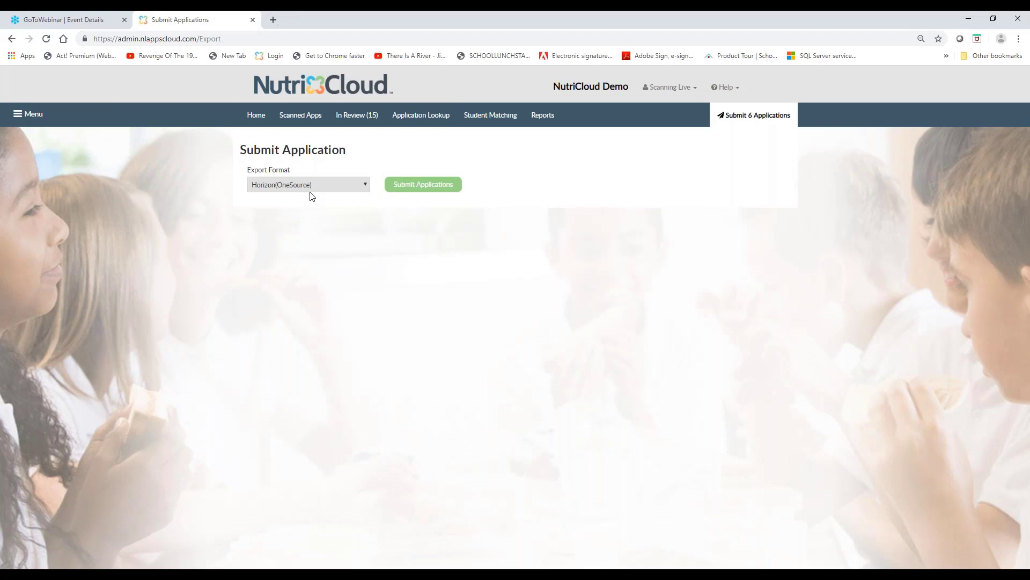
pyautogui.click(419, 185)
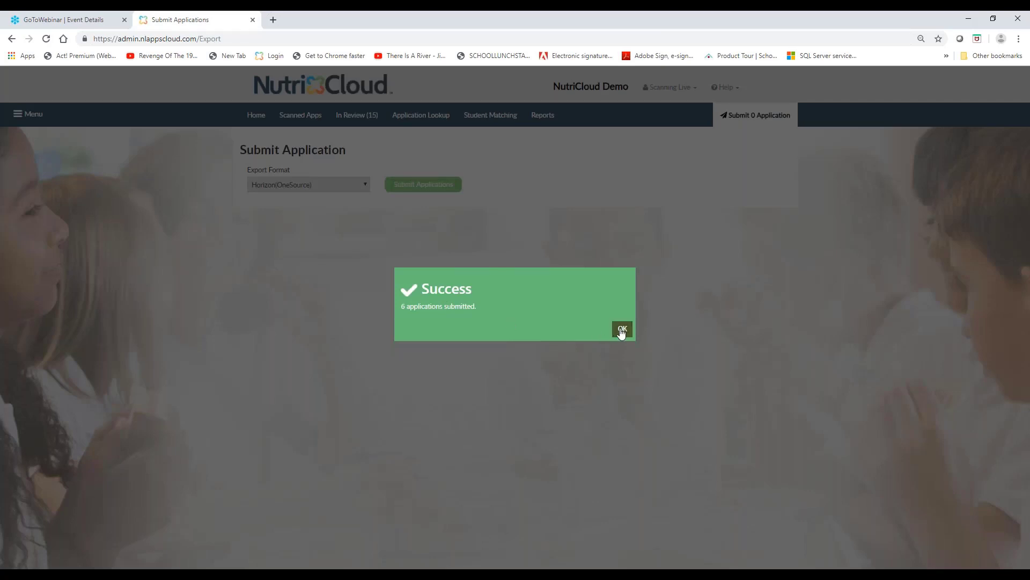
pyautogui.click(621, 331)
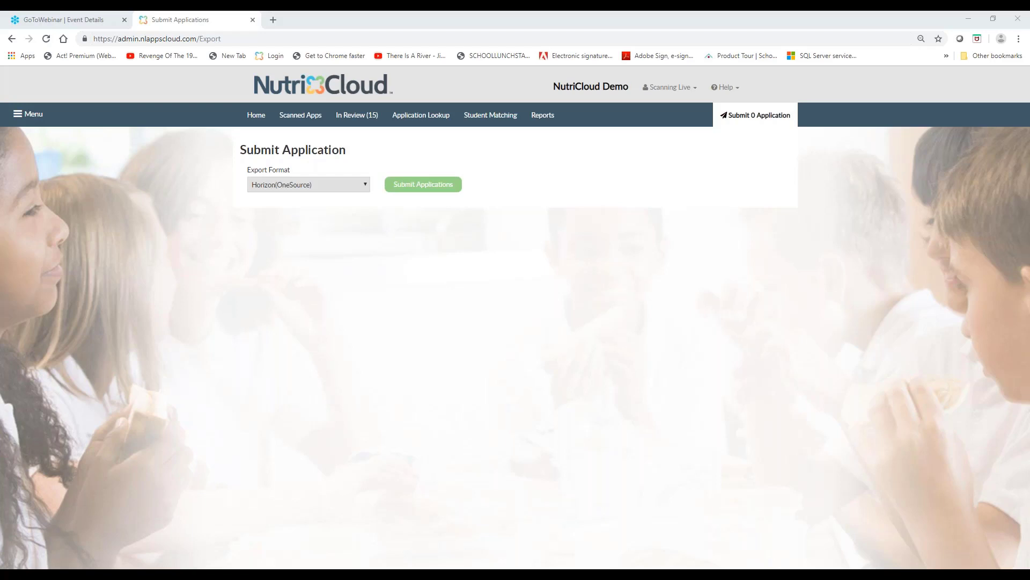
# Search Application Lookup by the student's last name, and check the first matching student's status and application detail
pyautogui.click(418, 121)
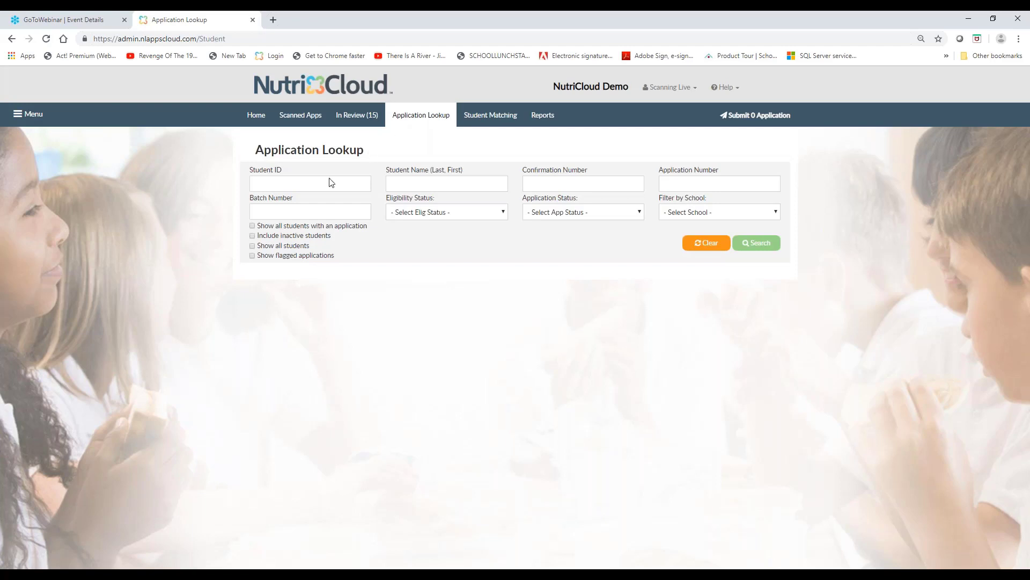
pyautogui.click(410, 185)
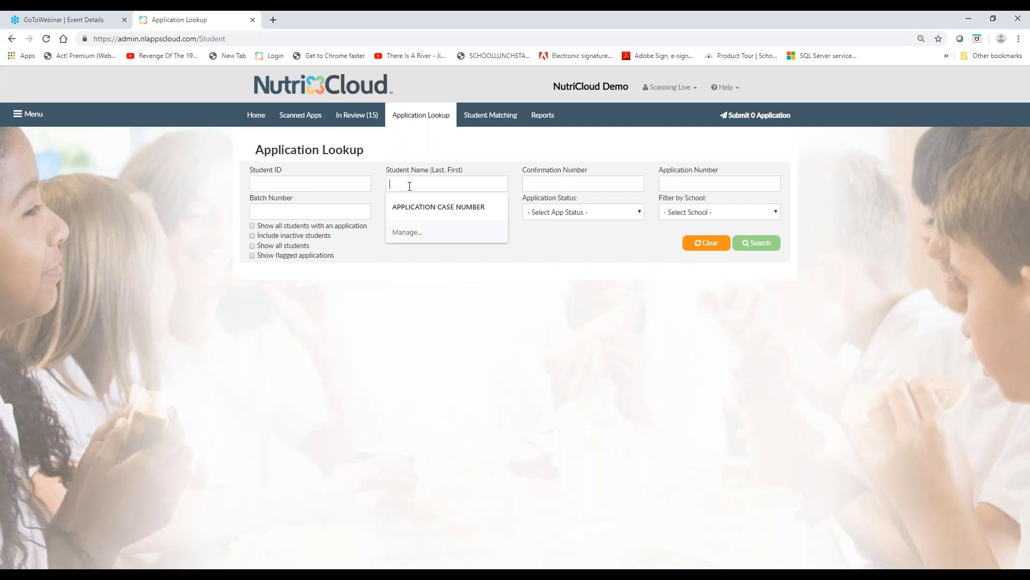
pyautogui.write('Carroll')
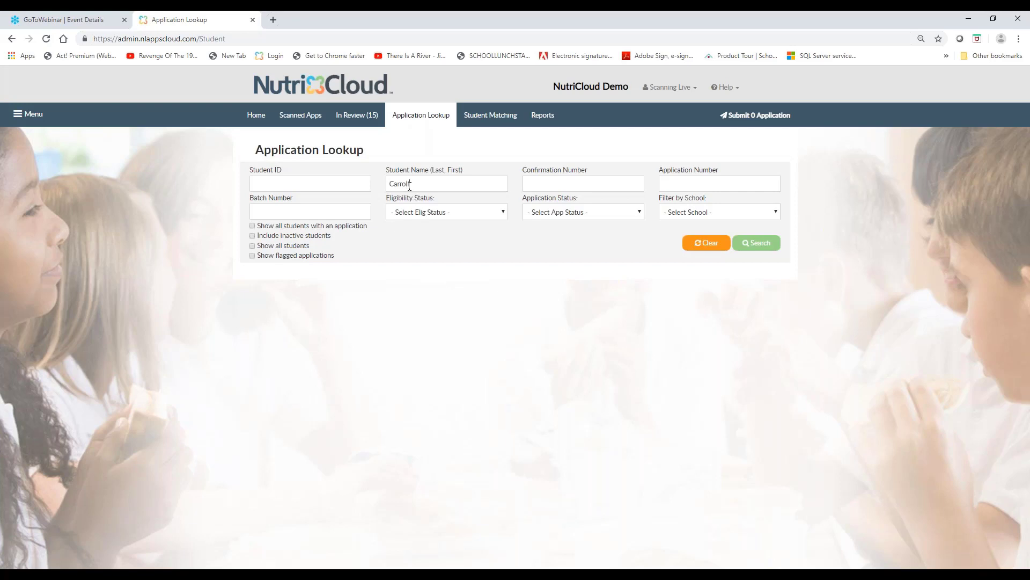
pyautogui.press('Return')
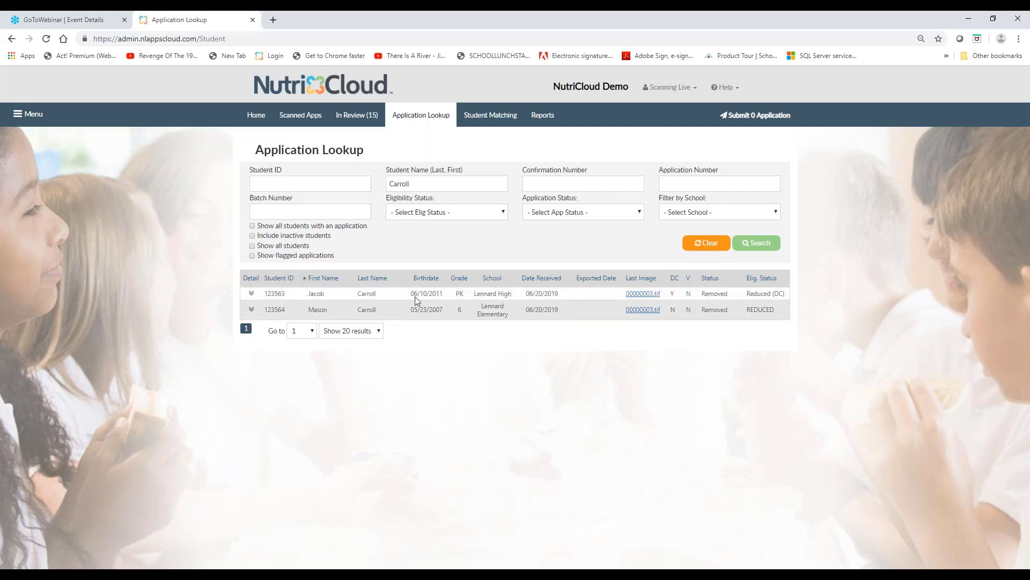
pyautogui.moveTo(728, 293); pyautogui.dragTo(703, 298)
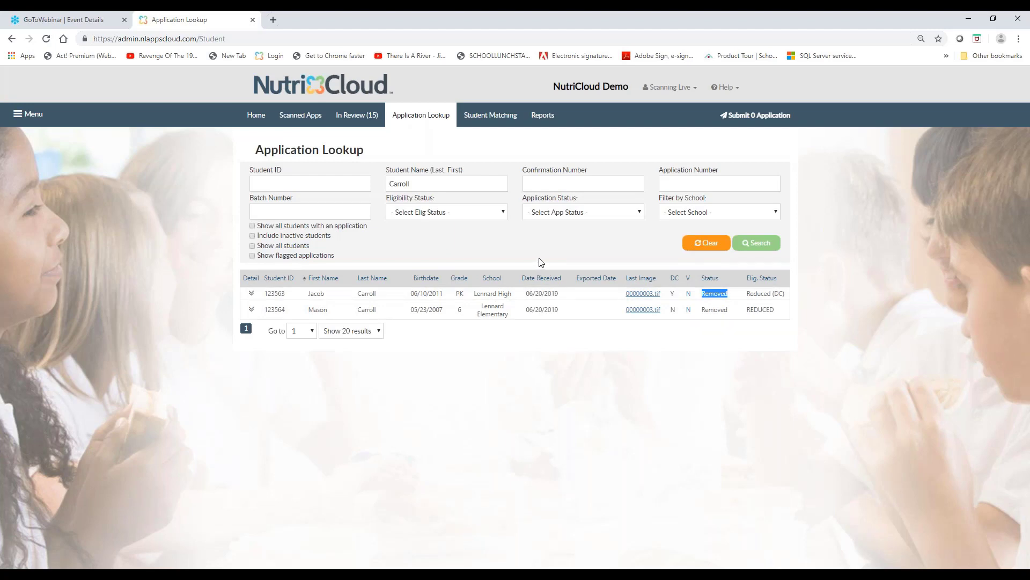
pyautogui.click(250, 295)
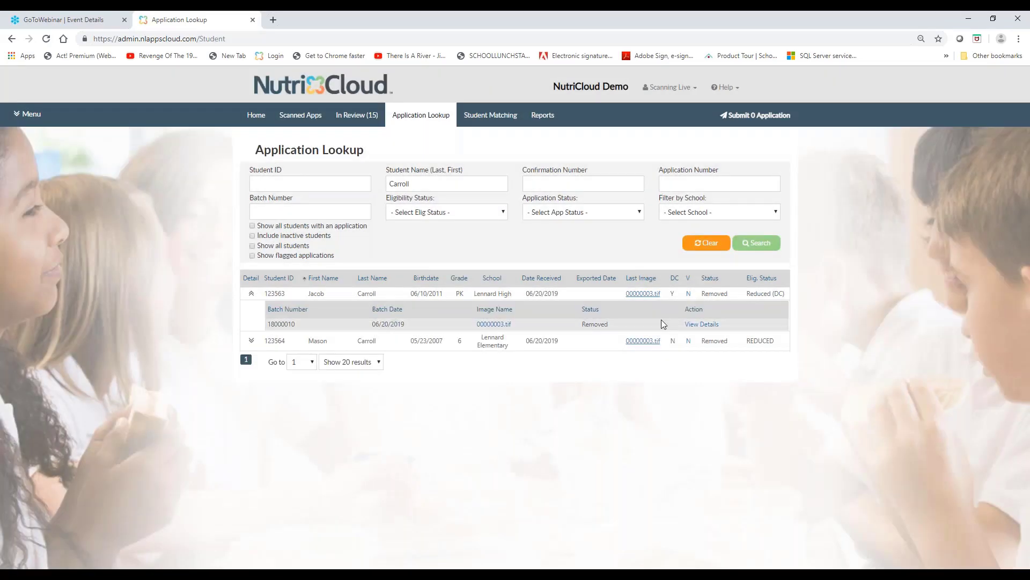
# Open the first matching student's removed application details and review its confirmation number, email notifications, household children, comments and history
pyautogui.click(700, 324)
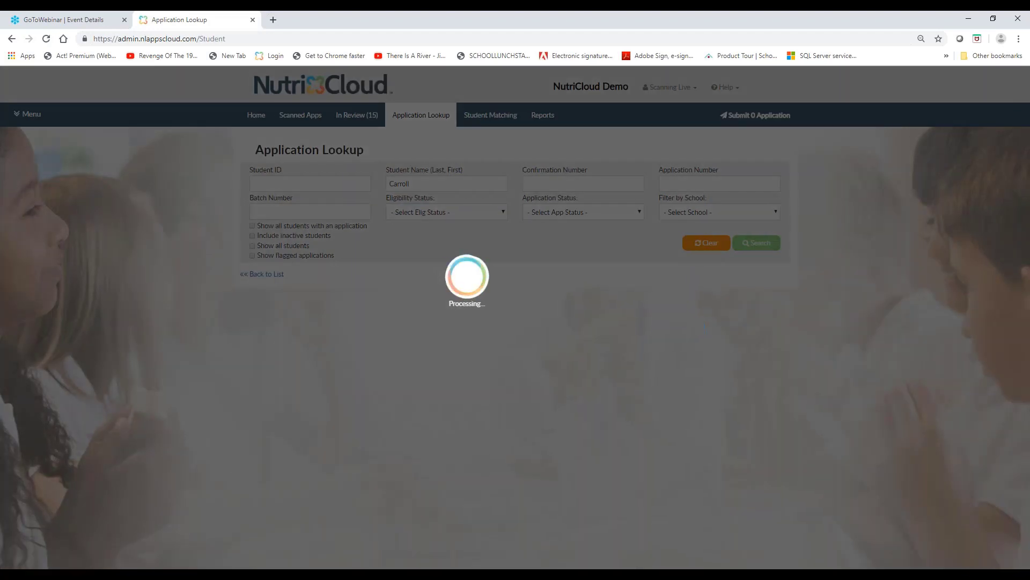
pyautogui.scroll(-1, 669, 394)
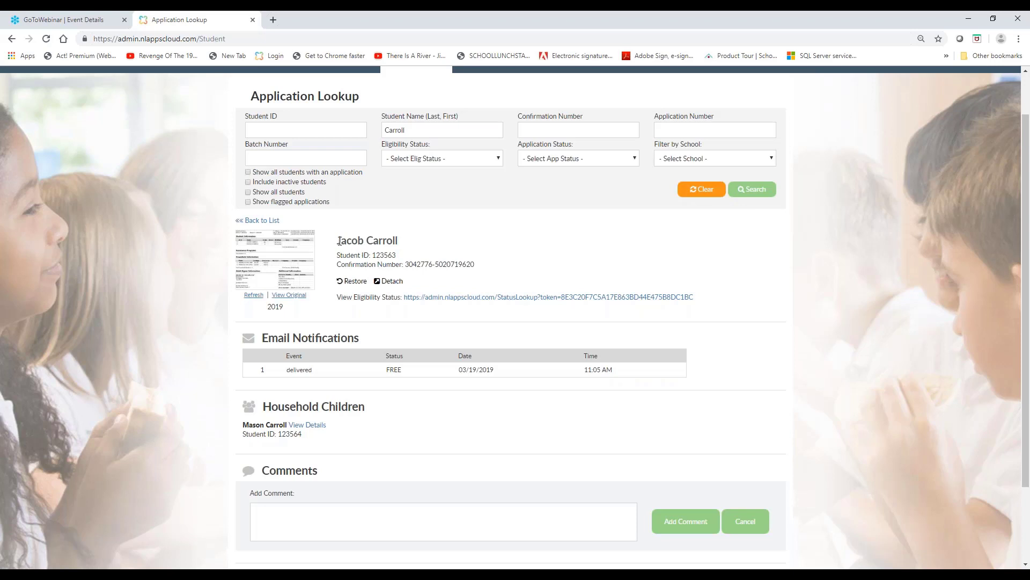
pyautogui.moveTo(340, 241); pyautogui.dragTo(372, 269)
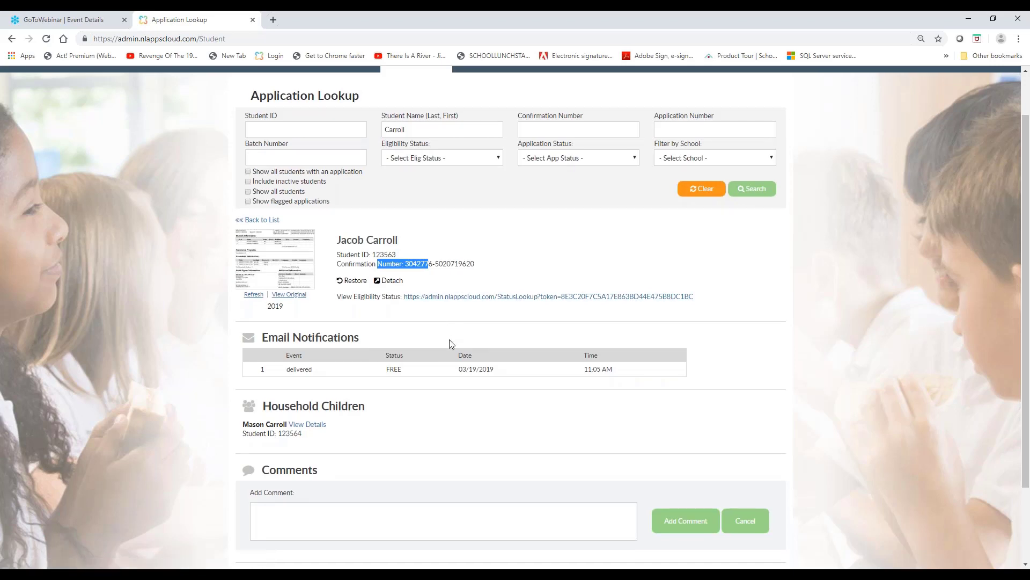
pyautogui.scroll(-1, 450, 339)
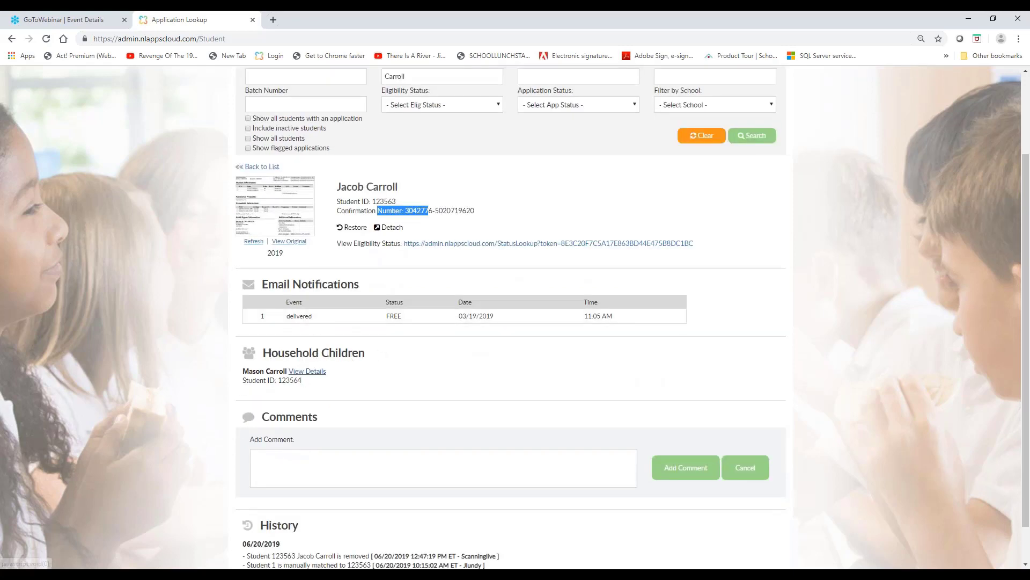
pyautogui.scroll(-1, 389, 399)
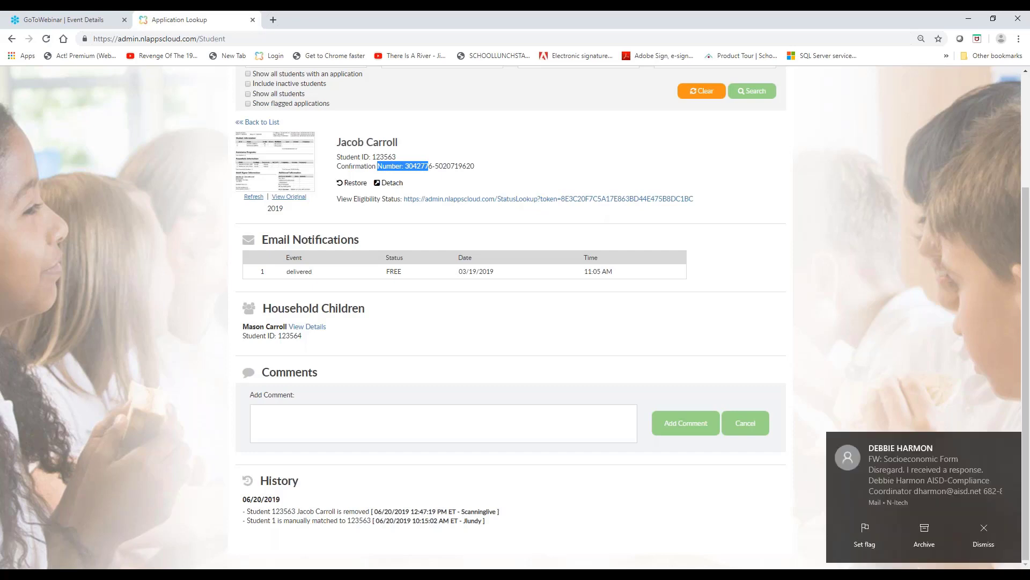
pyautogui.click(978, 538)
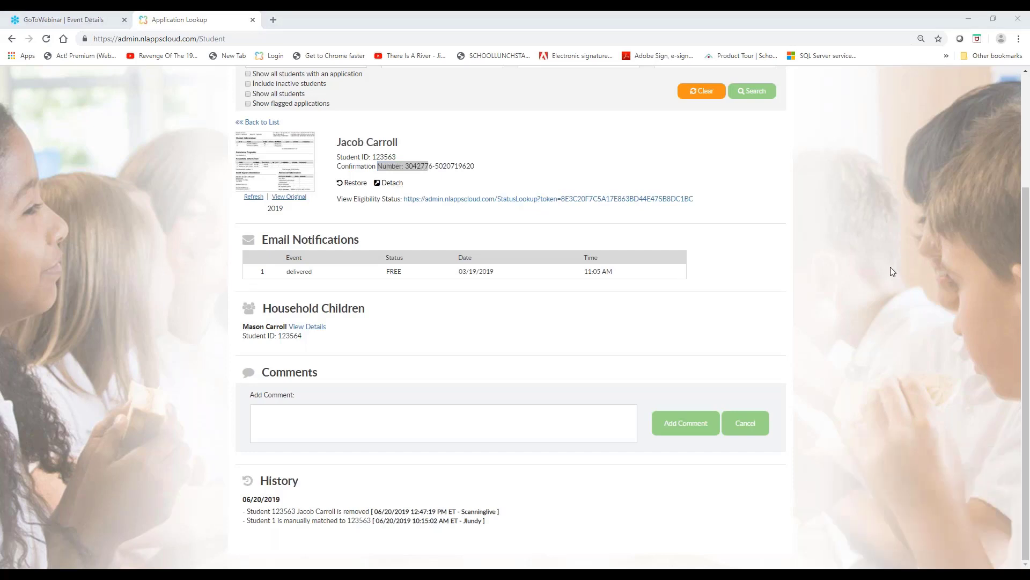
pyautogui.click(835, 258)
# Open the Support Resources from the site's help and look through the list of available videos, documents and downloads
pyautogui.scroll(2, 834, 249)
pyautogui.scroll(2, 834, 248)
pyautogui.click(735, 89)
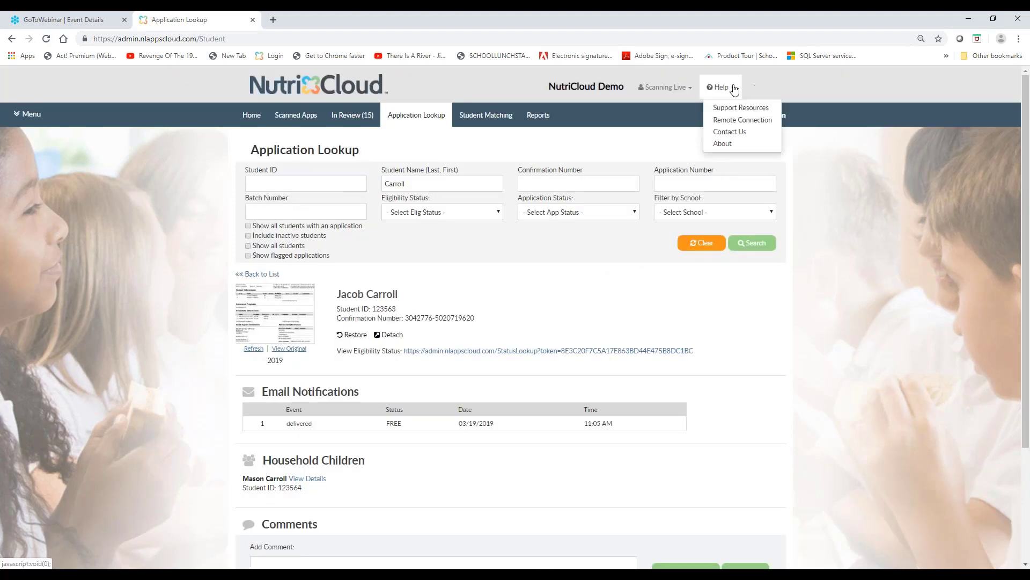
pyautogui.click(740, 110)
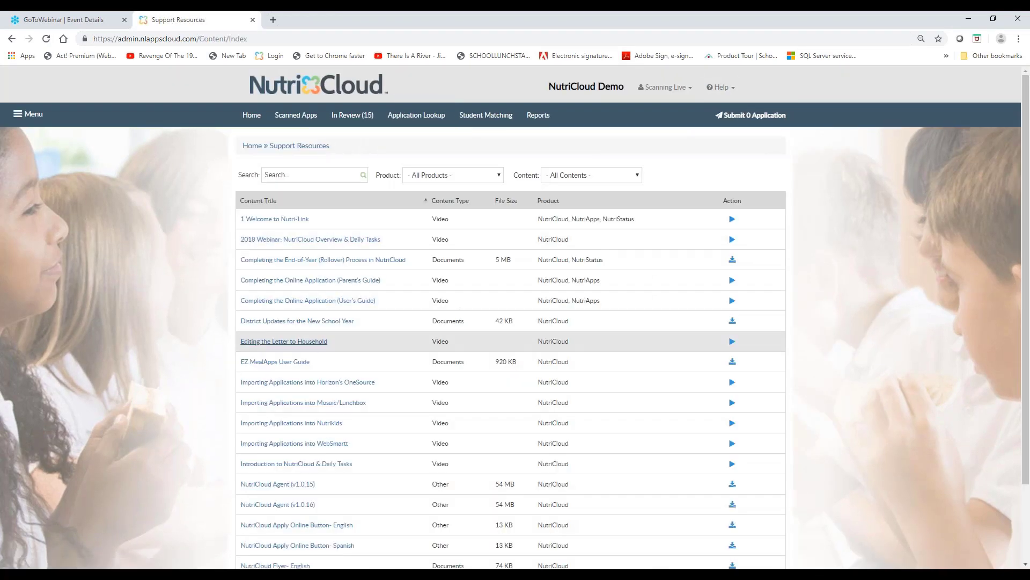
pyautogui.scroll(-1, 329, 401)
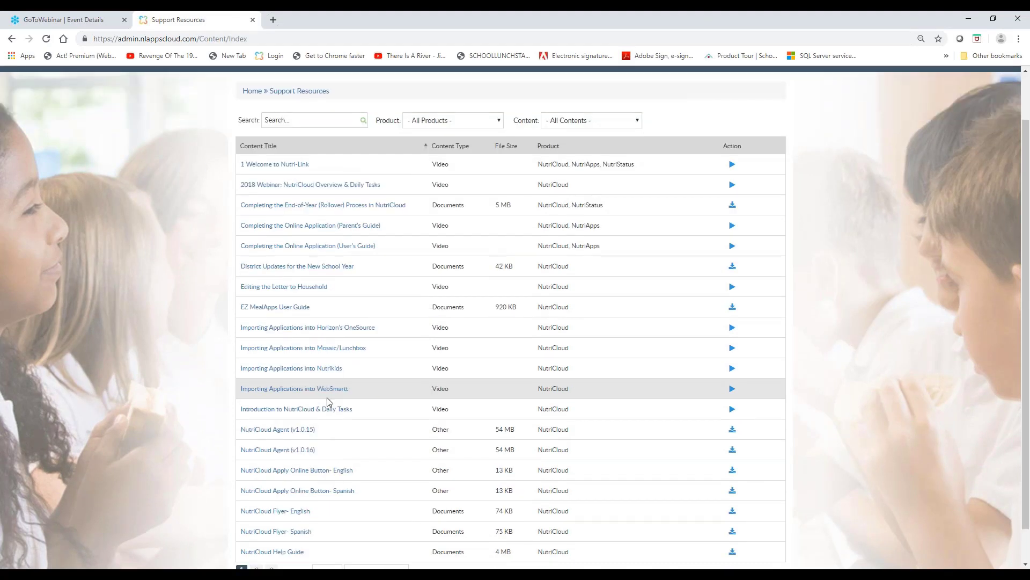
pyautogui.scroll(-1, 329, 401)
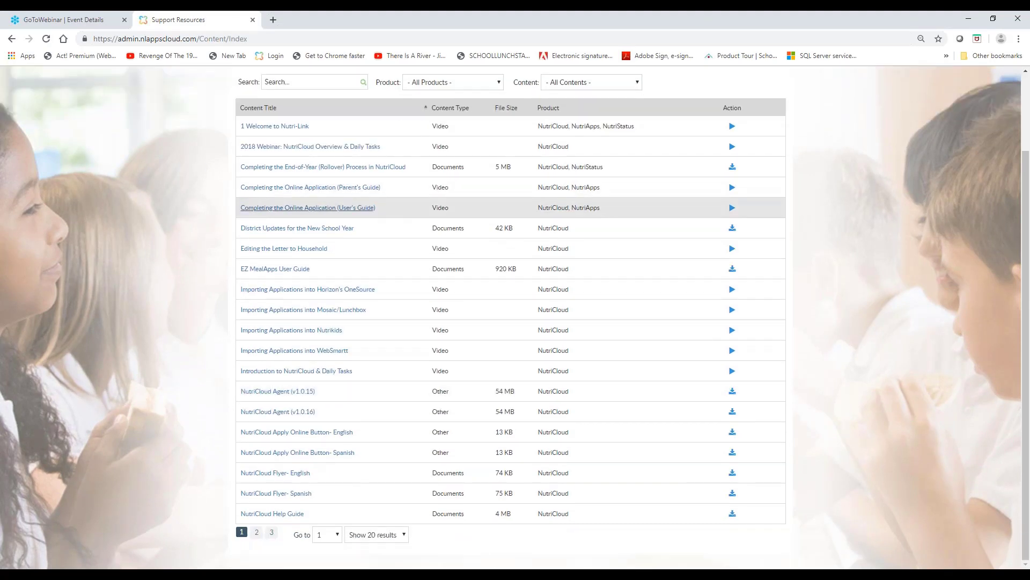